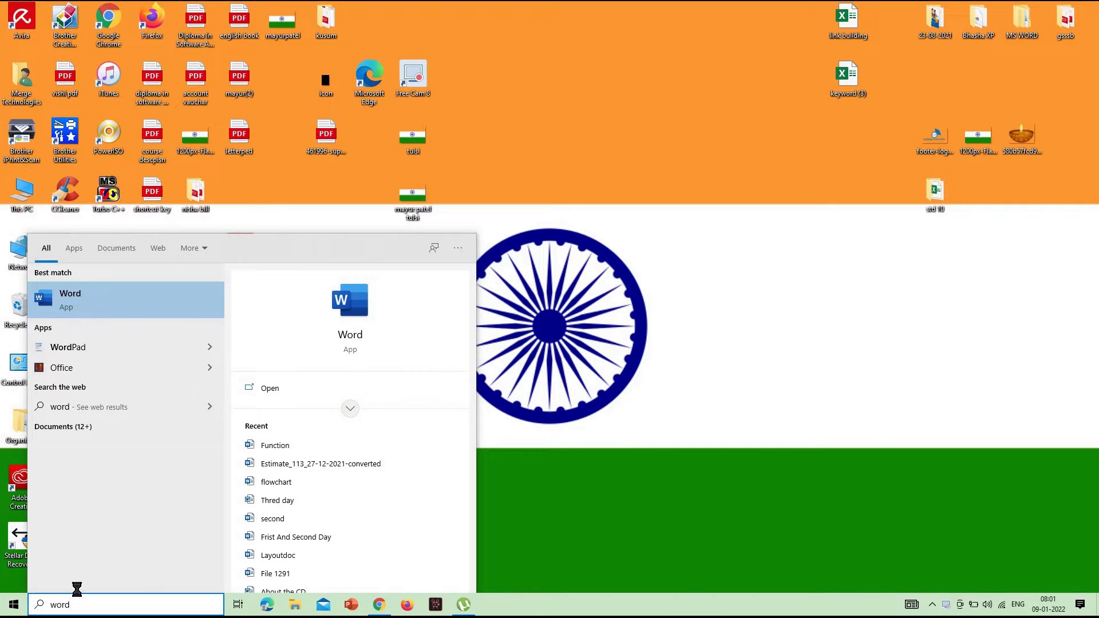
Open a blank Word document and draw a rectangle about 5.7 cm high and 10.3 cm wide near the middle of the page
{"action": "key", "text": "Return"}
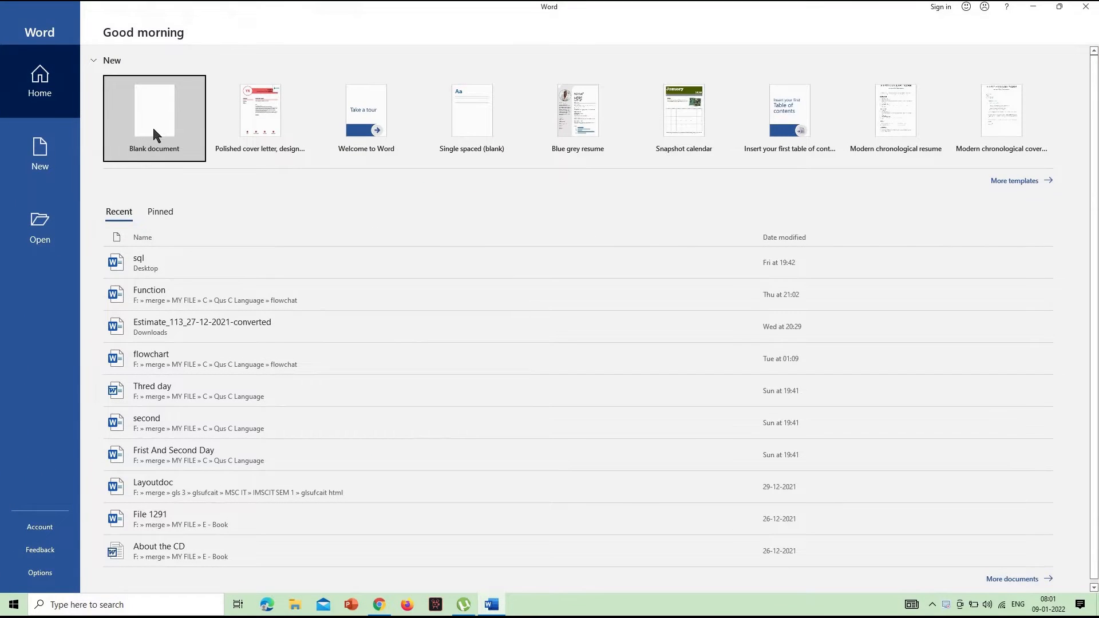
{"action": "left_click", "coordinate": [153, 133]}
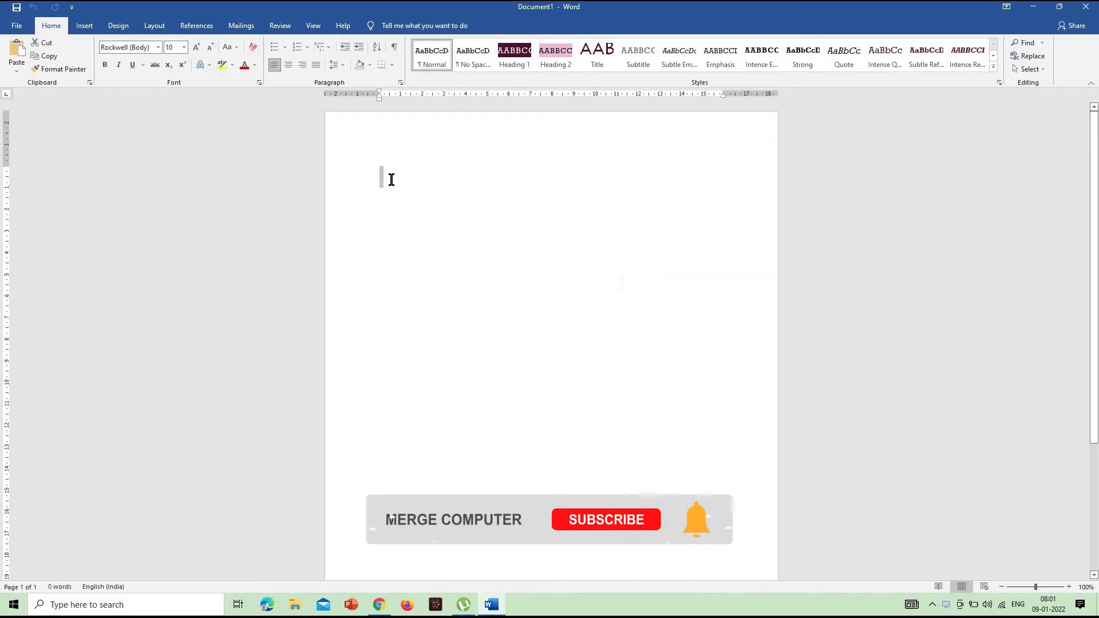
{"action": "left_click", "coordinate": [85, 25]}
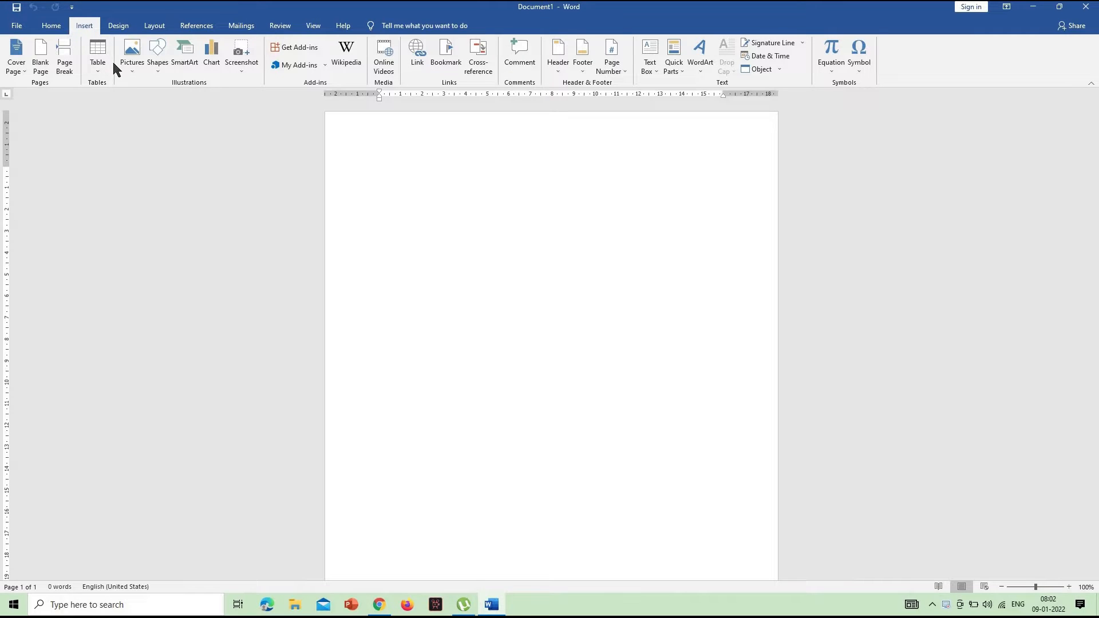
{"action": "left_click", "coordinate": [161, 60]}
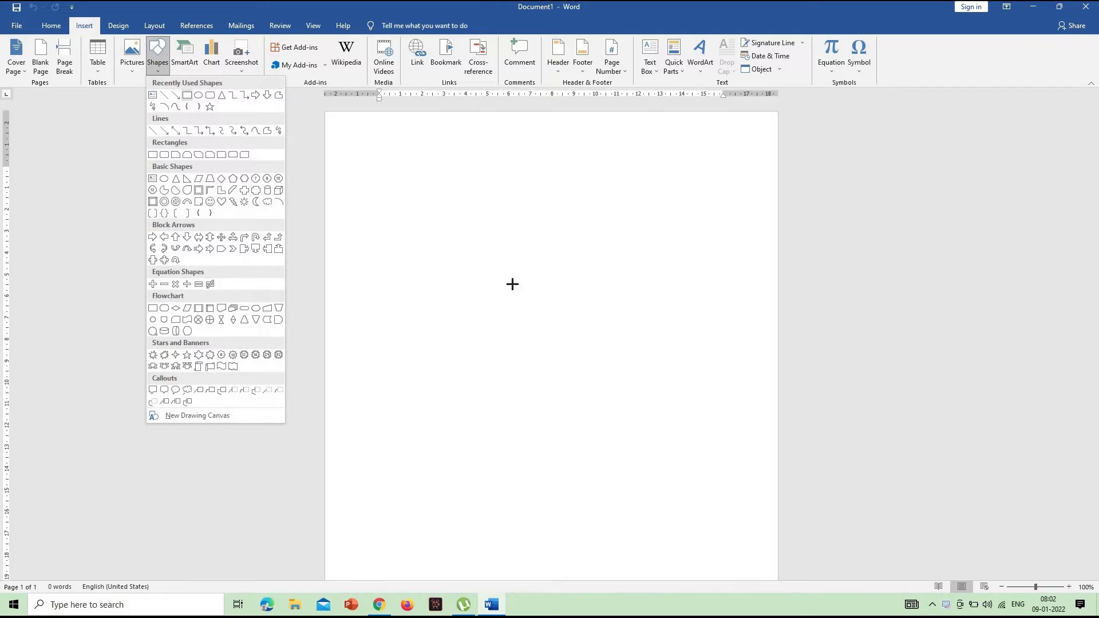
{"action": "left_click_drag", "start_coordinate": [454, 256], "coordinate": [676, 378]}
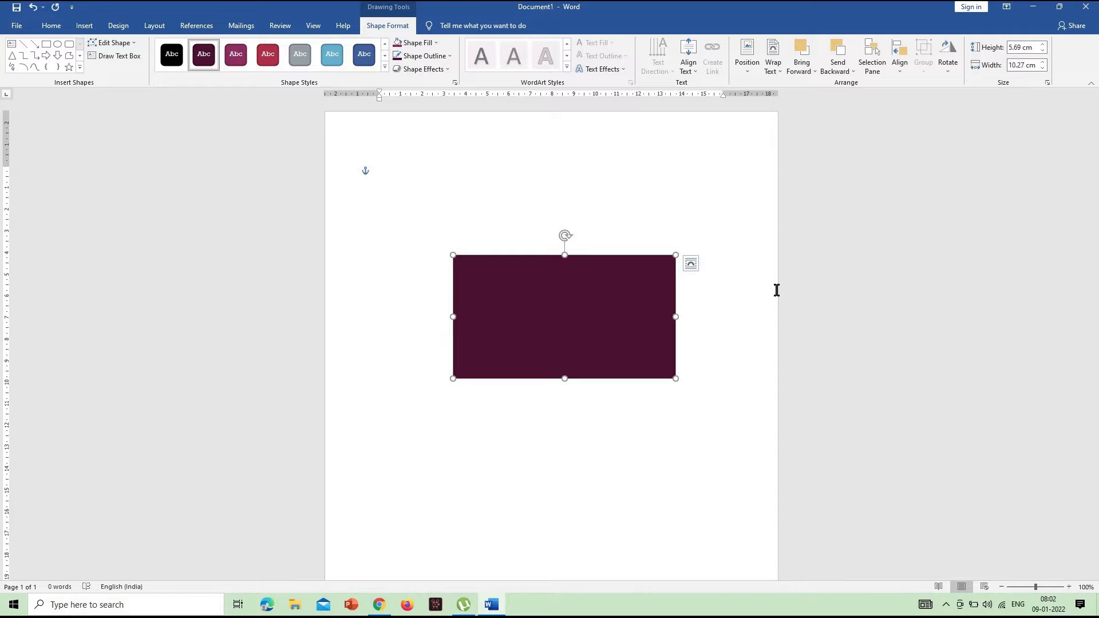
Increase the rectangle's height to 5.8 cm
{"action": "left_click", "coordinate": [1022, 48]}
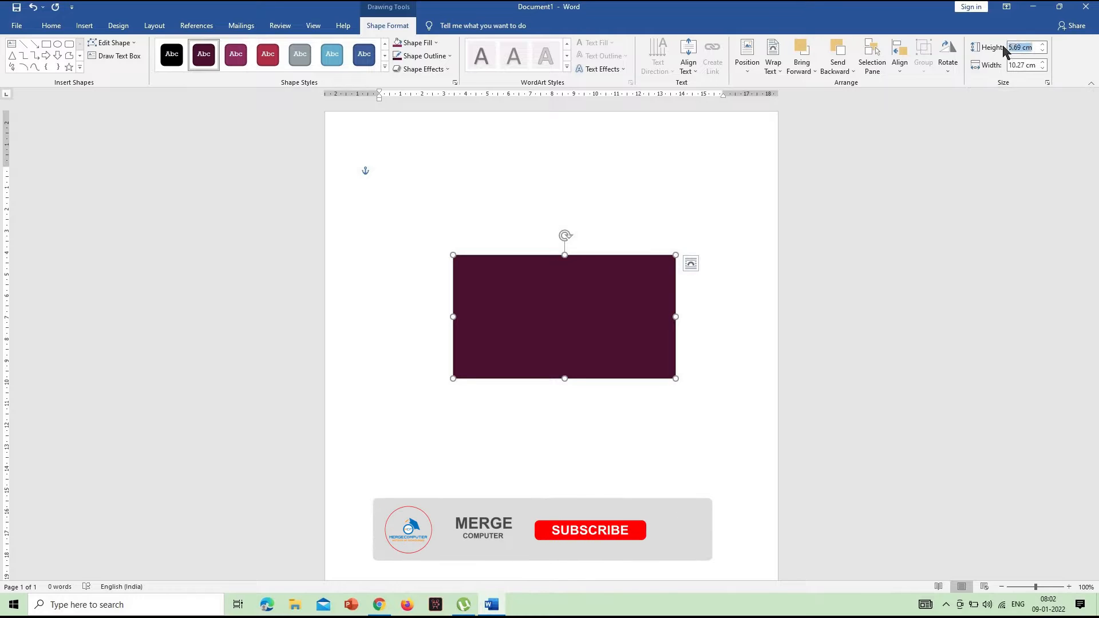
{"action": "left_click", "coordinate": [1042, 47]}
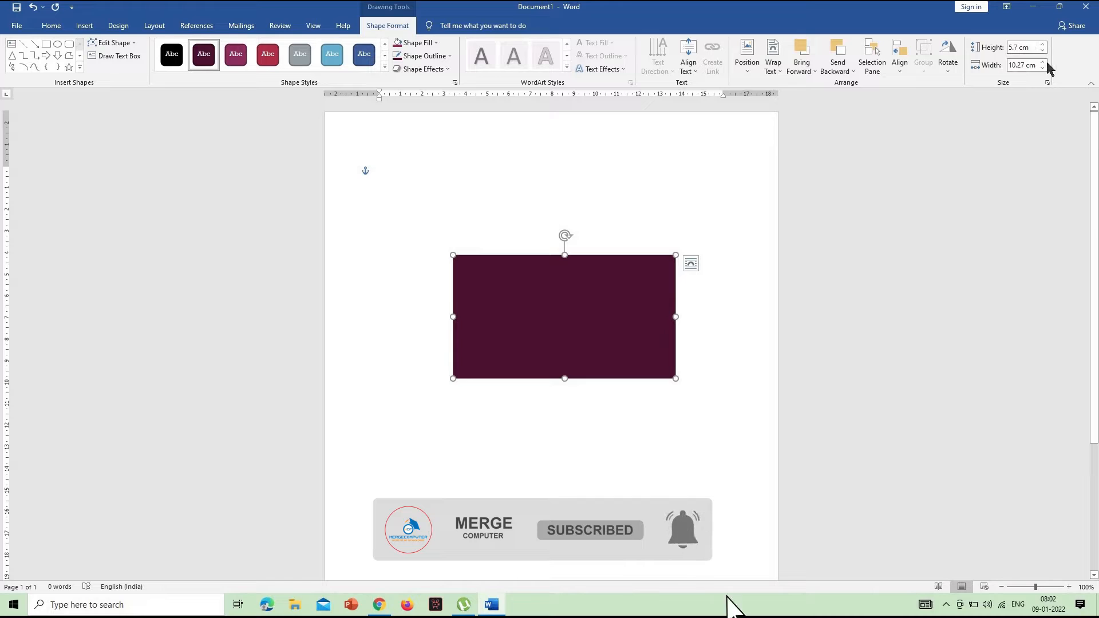
{"action": "left_click", "coordinate": [1042, 46]}
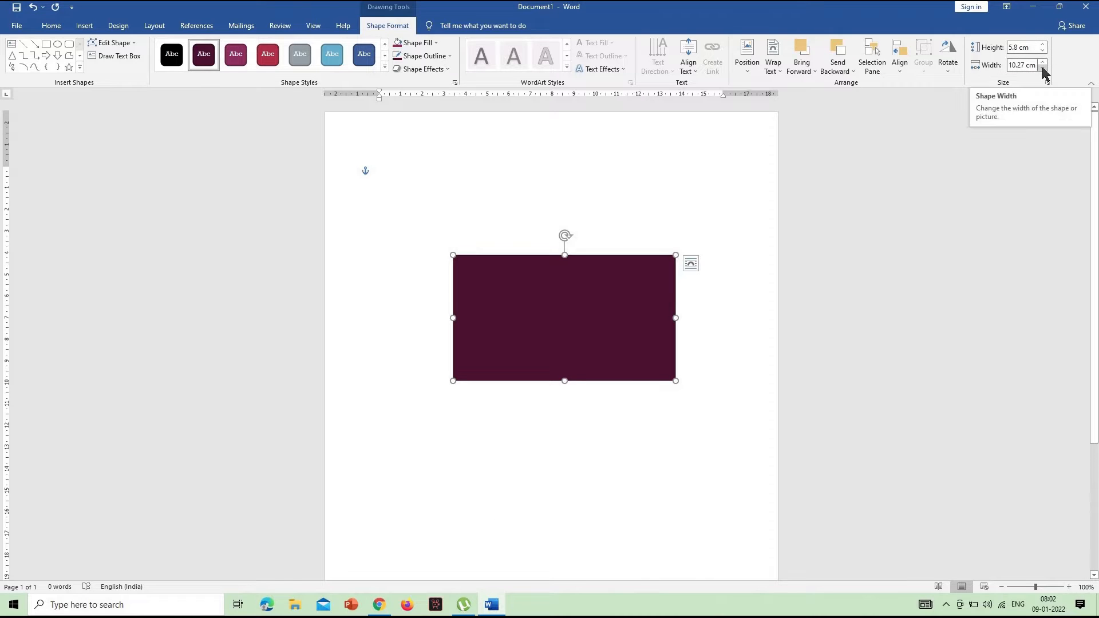
Reduce the rectangle's width to 8.9 cm
{"action": "left_click", "coordinate": [1042, 69]}
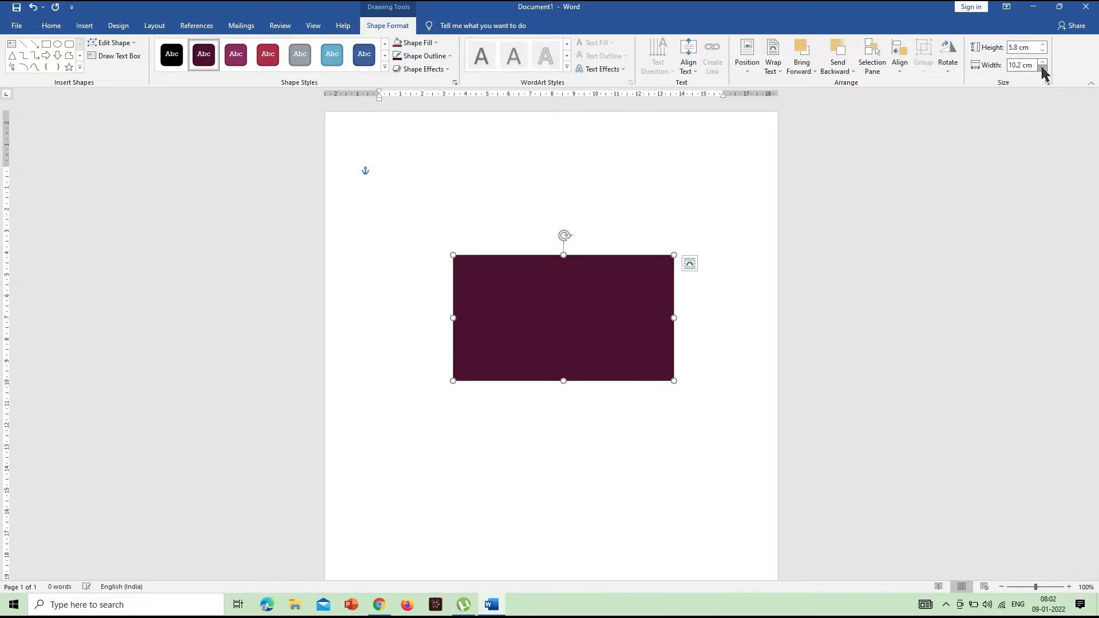
{"action": "left_click", "coordinate": [1042, 69]}
{"action": "left_click", "coordinate": [1042, 69]}
{"action": "left_click", "coordinate": [1042, 69]}
{"action": "left_click", "coordinate": [1042, 69]}
{"action": "left_click", "coordinate": [1042, 69]}
{"action": "left_click", "coordinate": [1042, 69]}
{"action": "left_click", "coordinate": [1042, 69]}
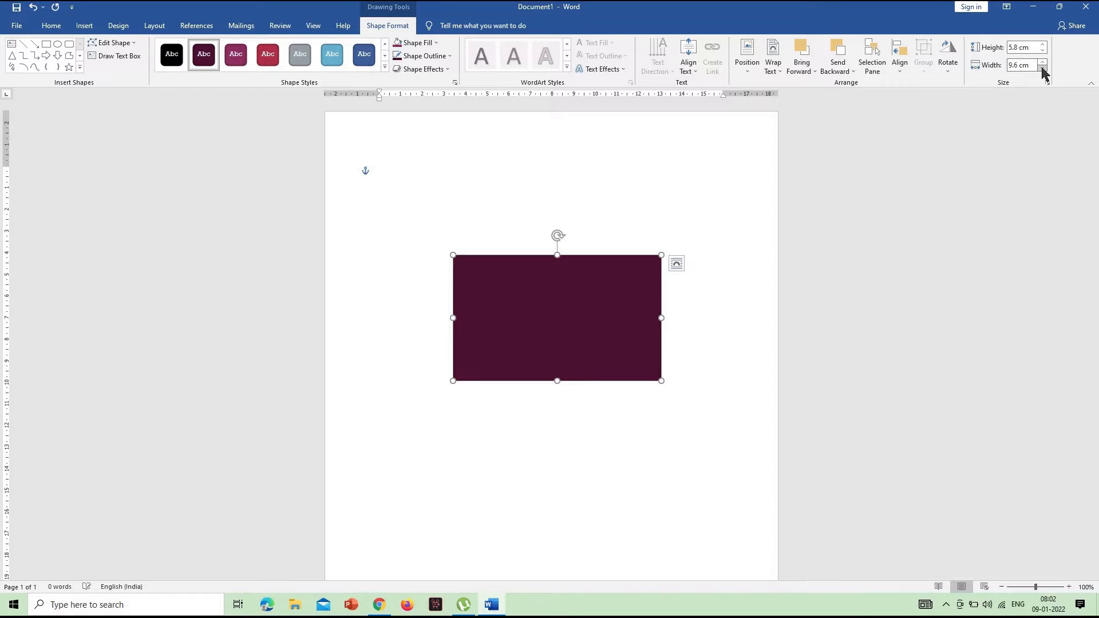
{"action": "left_click", "coordinate": [1042, 69]}
{"action": "left_click", "coordinate": [1042, 69]}
{"action": "left_click", "coordinate": [1042, 70]}
{"action": "left_click", "coordinate": [1042, 70]}
{"action": "left_click", "coordinate": [1042, 69]}
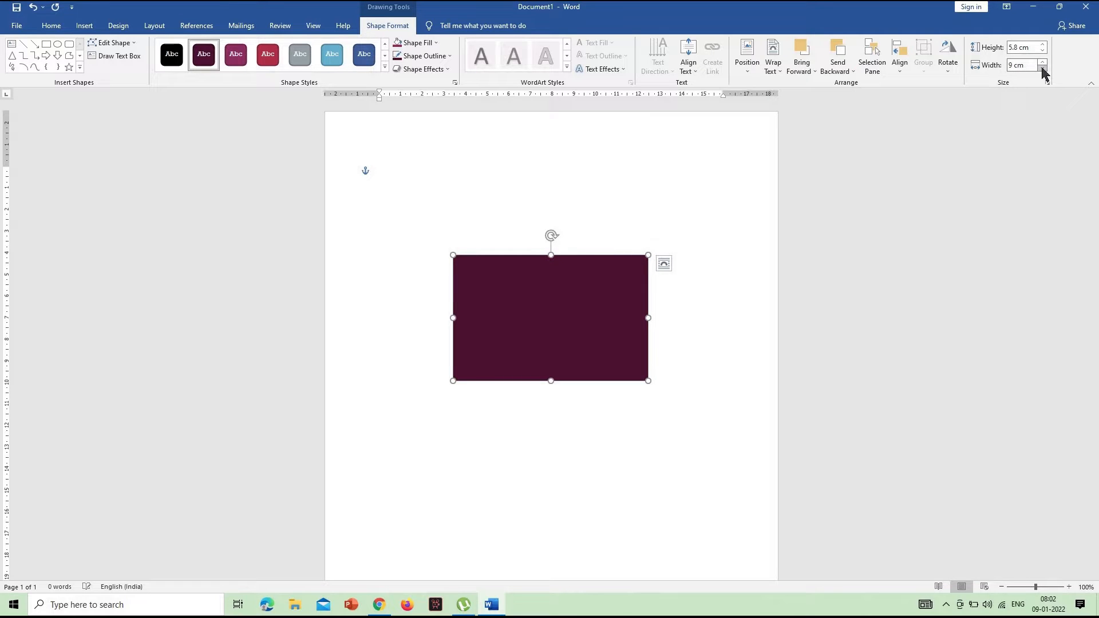
{"action": "left_click", "coordinate": [1042, 69]}
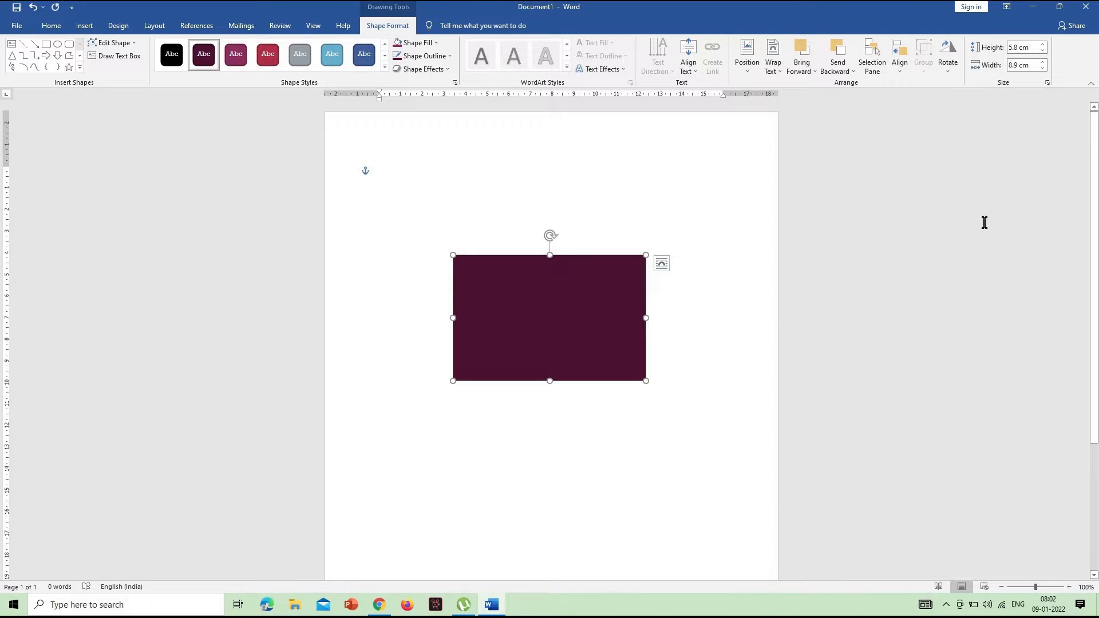
Reduce the rectangle's height to 5 cm
{"action": "left_click", "coordinate": [1042, 51]}
{"action": "left_click", "coordinate": [1042, 51]}
{"action": "left_click", "coordinate": [1042, 52]}
{"action": "left_click", "coordinate": [1042, 51]}
{"action": "left_click", "coordinate": [1043, 52]}
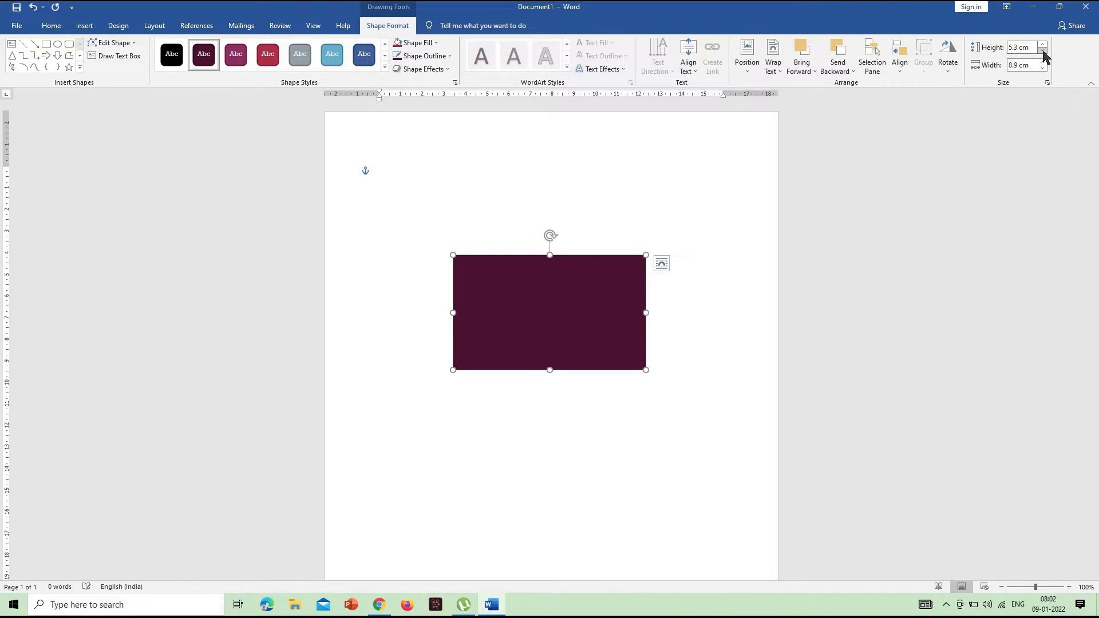
{"action": "left_click", "coordinate": [1043, 51]}
{"action": "left_click", "coordinate": [1042, 52]}
{"action": "left_click", "coordinate": [1042, 51]}
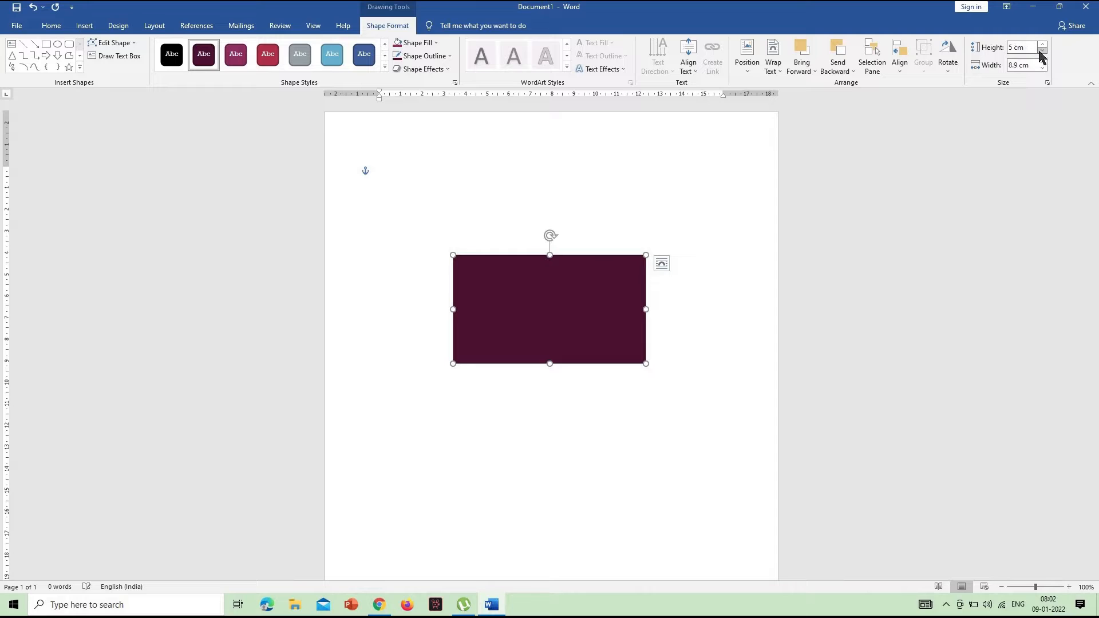
Fill the rectangle with a solid dark red chosen from the additional fill colors
{"action": "left_click", "coordinate": [1068, 587]}
{"action": "left_click", "coordinate": [1068, 587]}
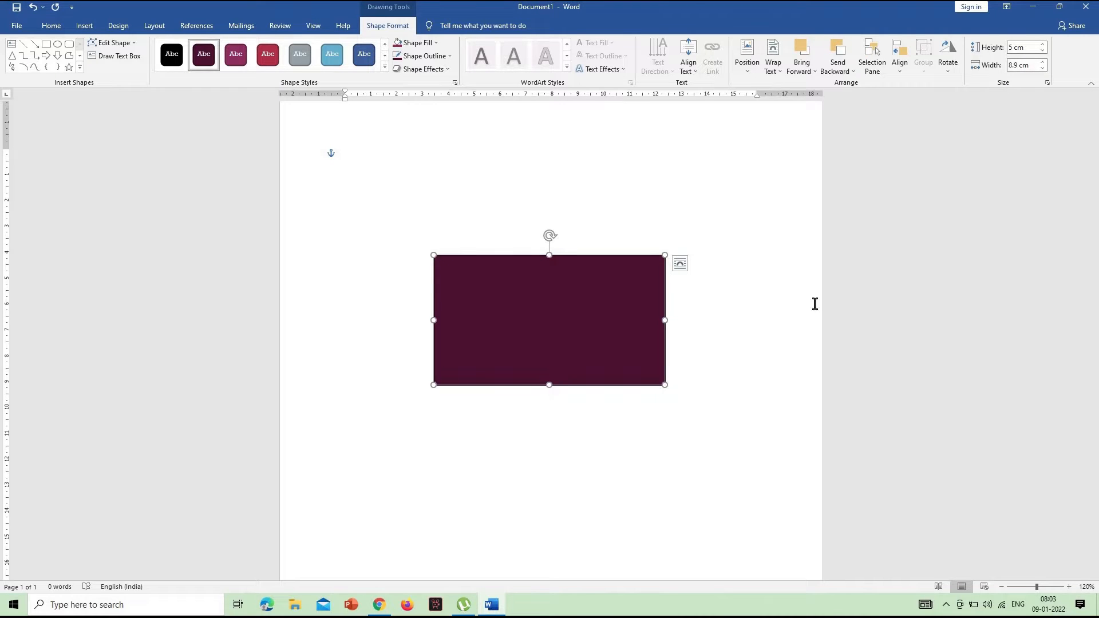
{"action": "left_click", "coordinate": [781, 342]}
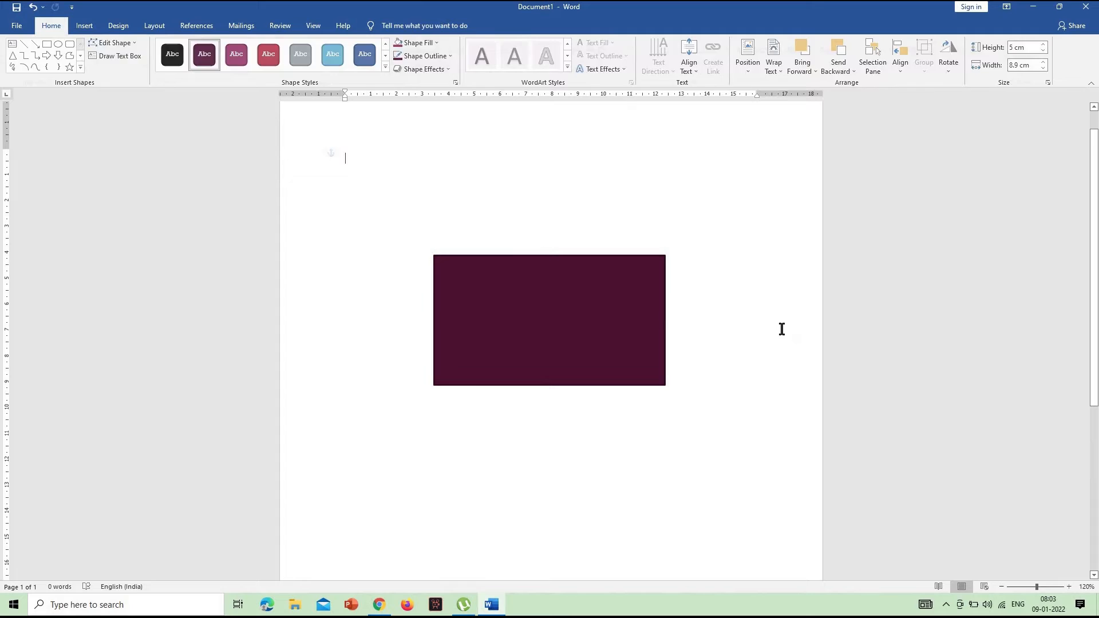
{"action": "left_click", "coordinate": [594, 348]}
{"action": "left_click", "coordinate": [1068, 587]}
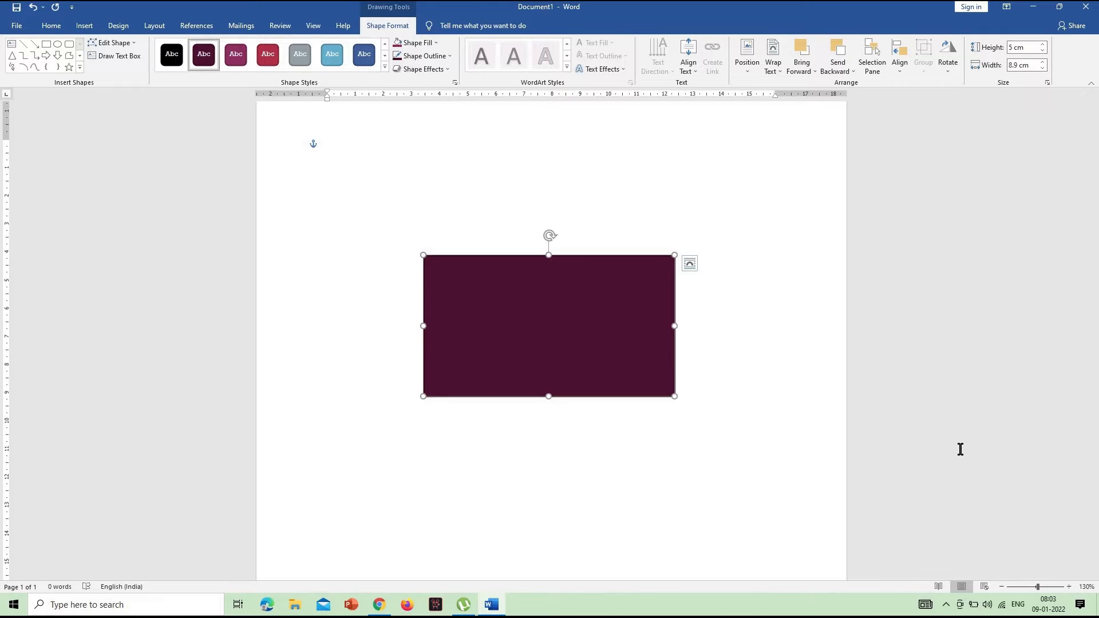
{"action": "left_click", "coordinate": [428, 42]}
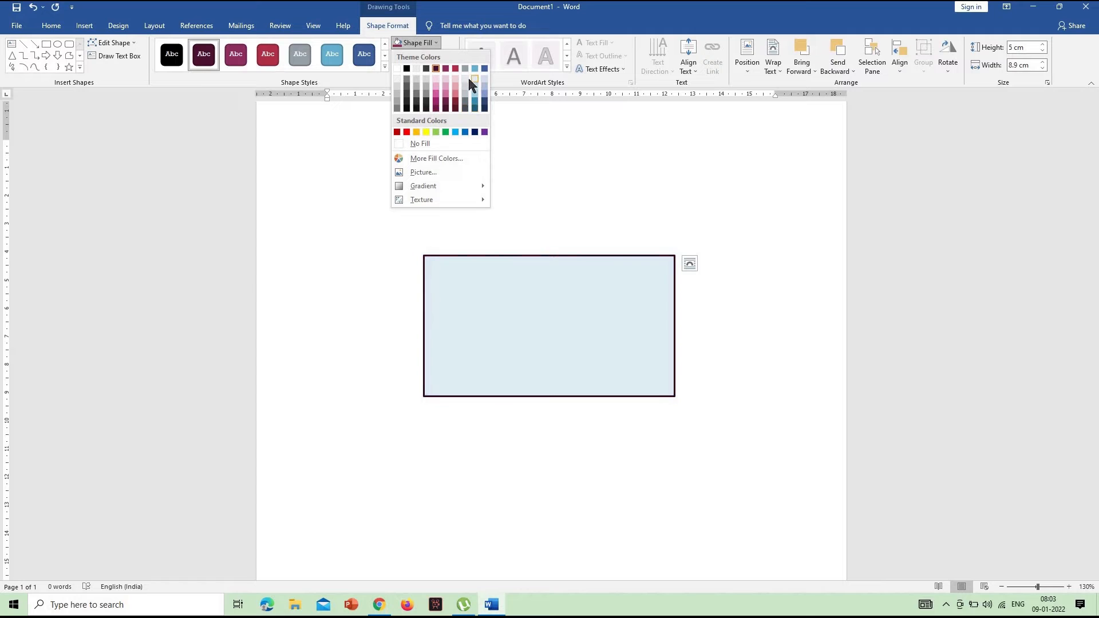
{"action": "left_click", "coordinate": [463, 160]}
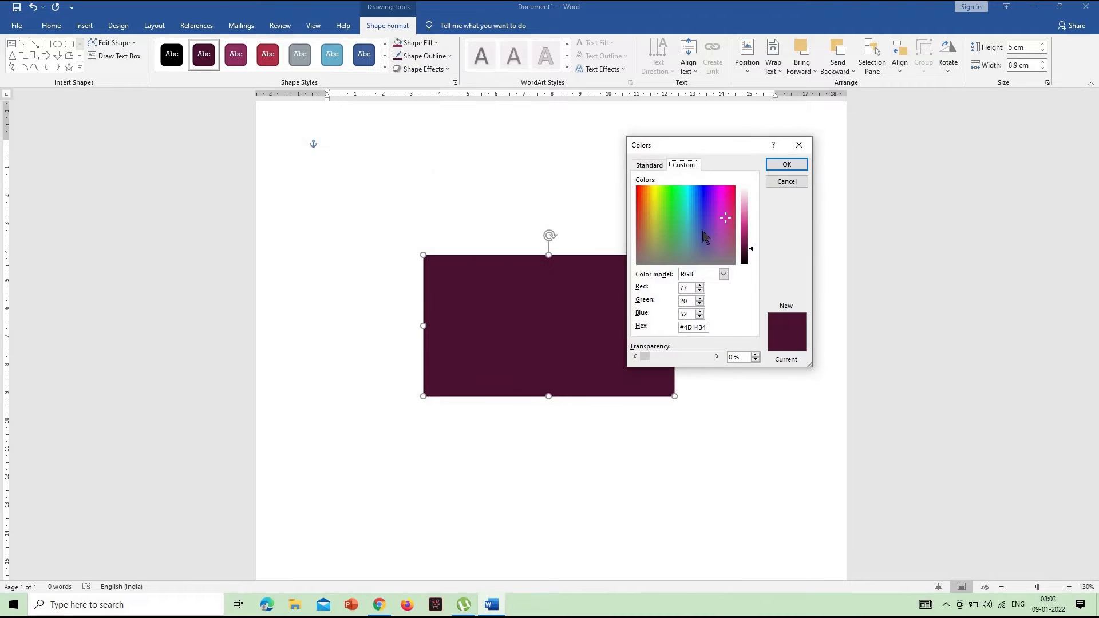
{"action": "left_click", "coordinate": [779, 166]}
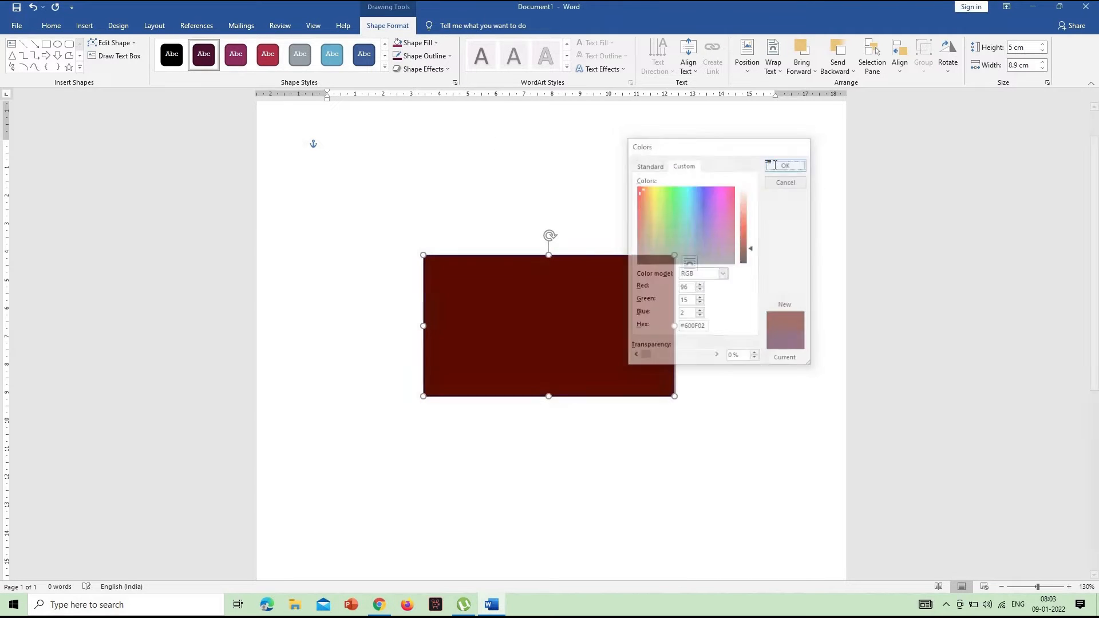
Fill the rectangle with the 30,648 KB JPG picture stored on the Desktop
{"action": "left_click", "coordinate": [434, 44]}
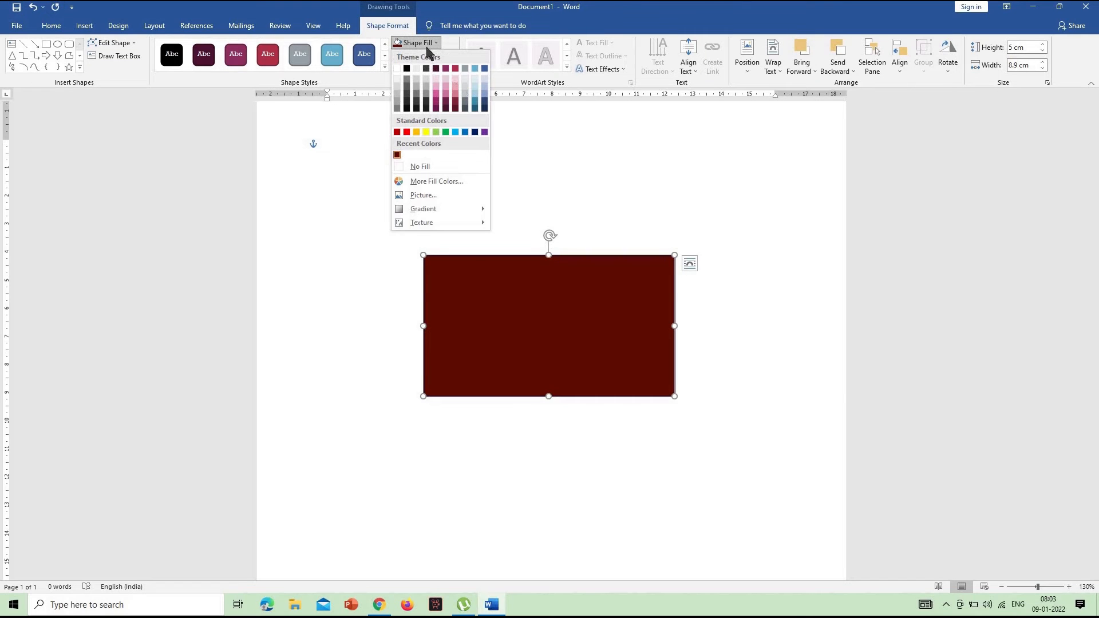
{"action": "left_click", "coordinate": [442, 195]}
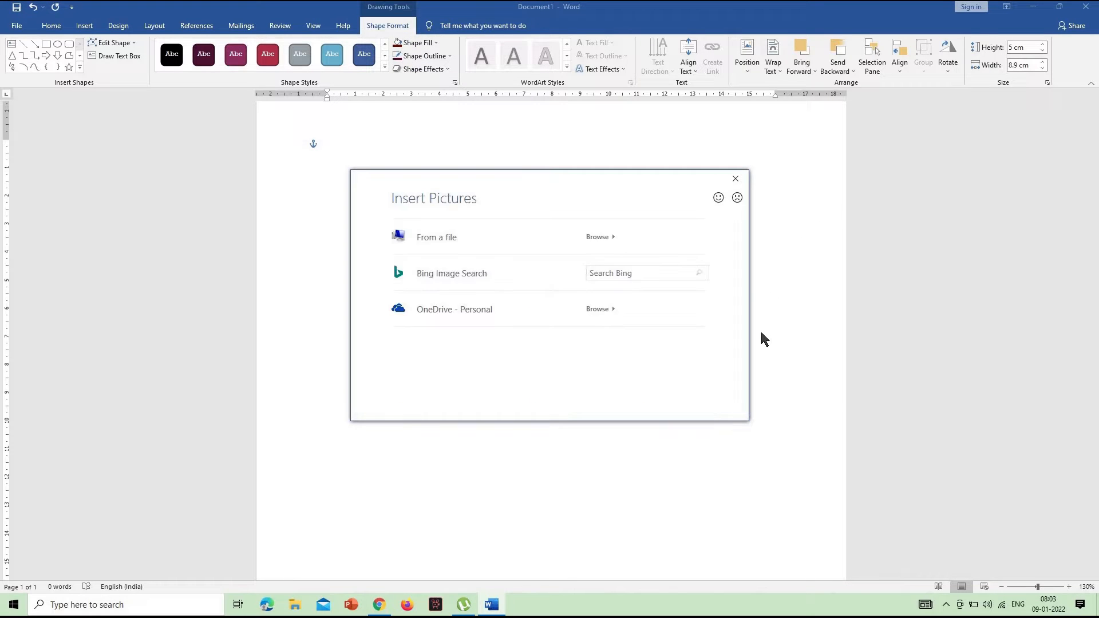
{"action": "left_click", "coordinate": [598, 237]}
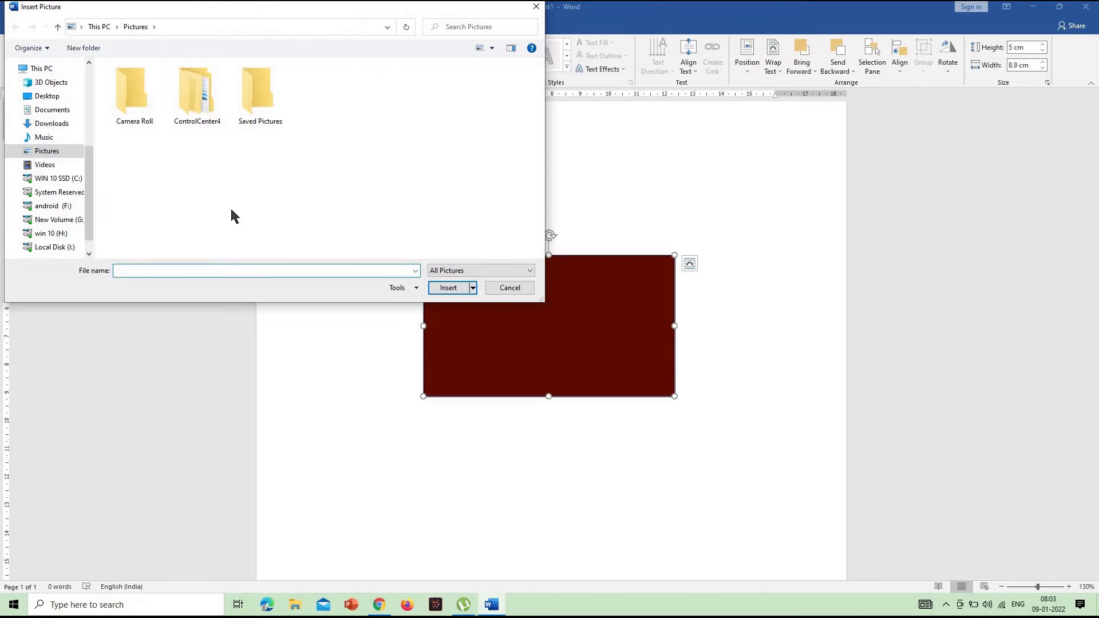
{"action": "left_click", "coordinate": [49, 96]}
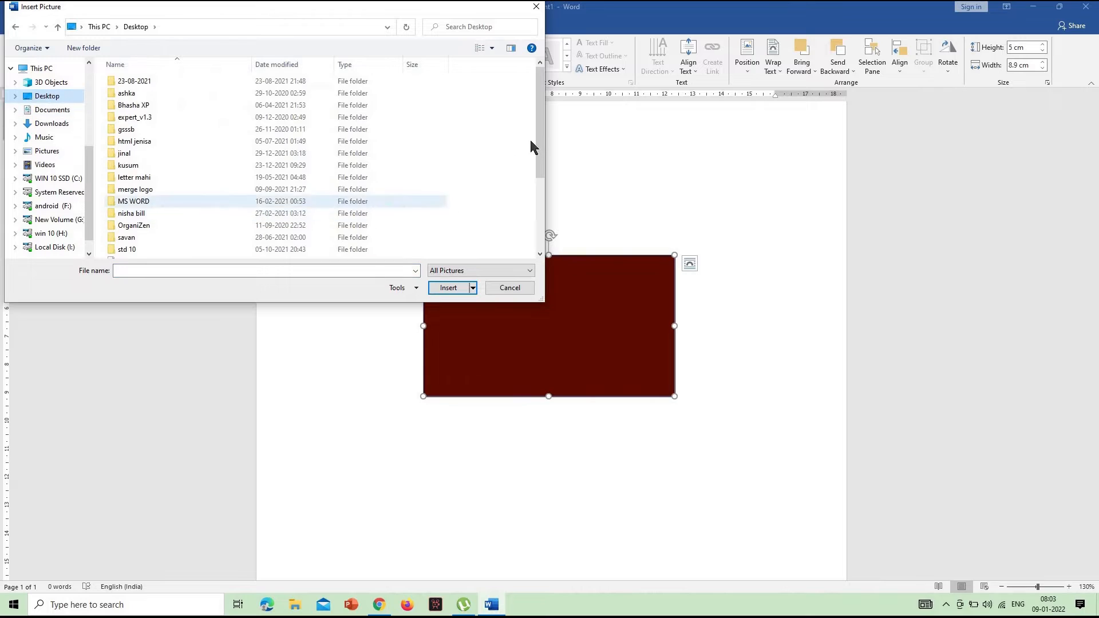
{"action": "scroll", "coordinate": [544, 221], "scroll_direction": "down", "scroll_amount": 3}
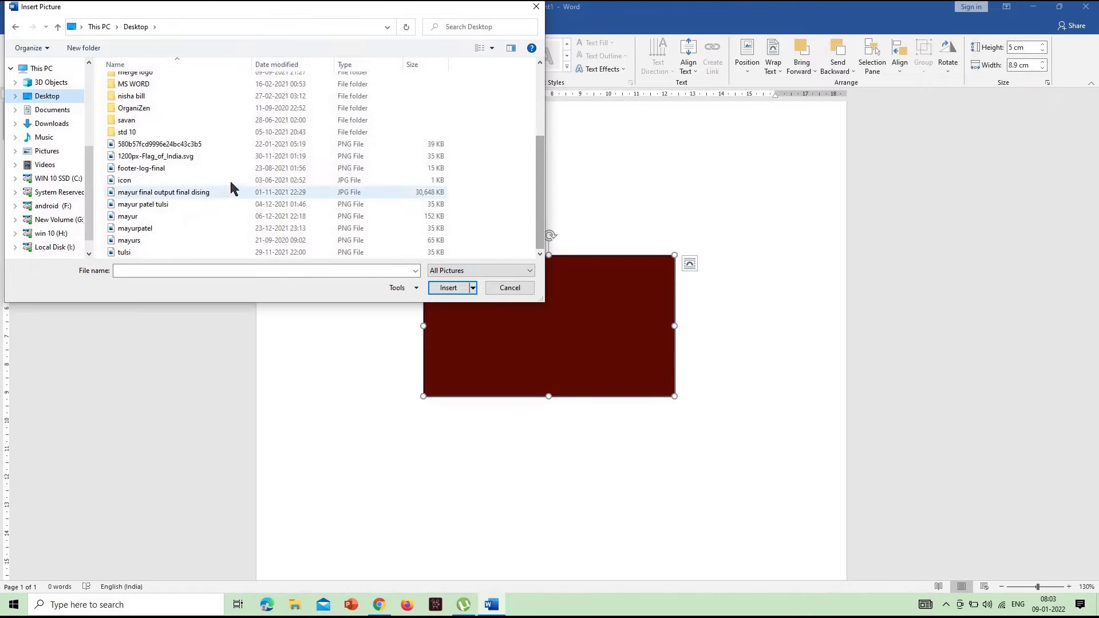
{"action": "left_click", "coordinate": [226, 196]}
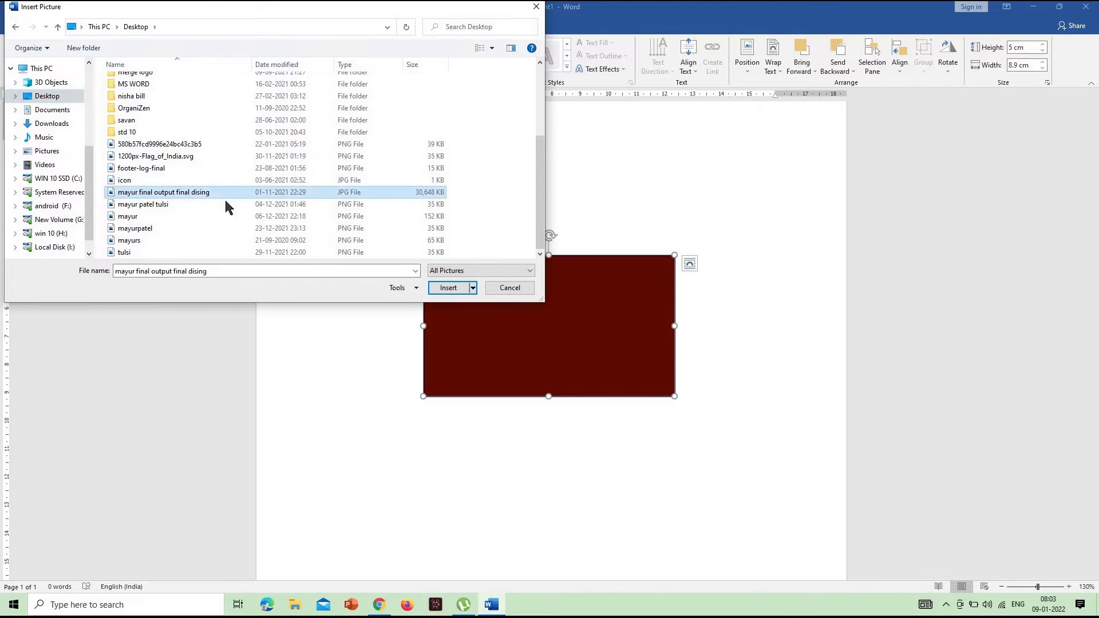
{"action": "left_click", "coordinate": [450, 287]}
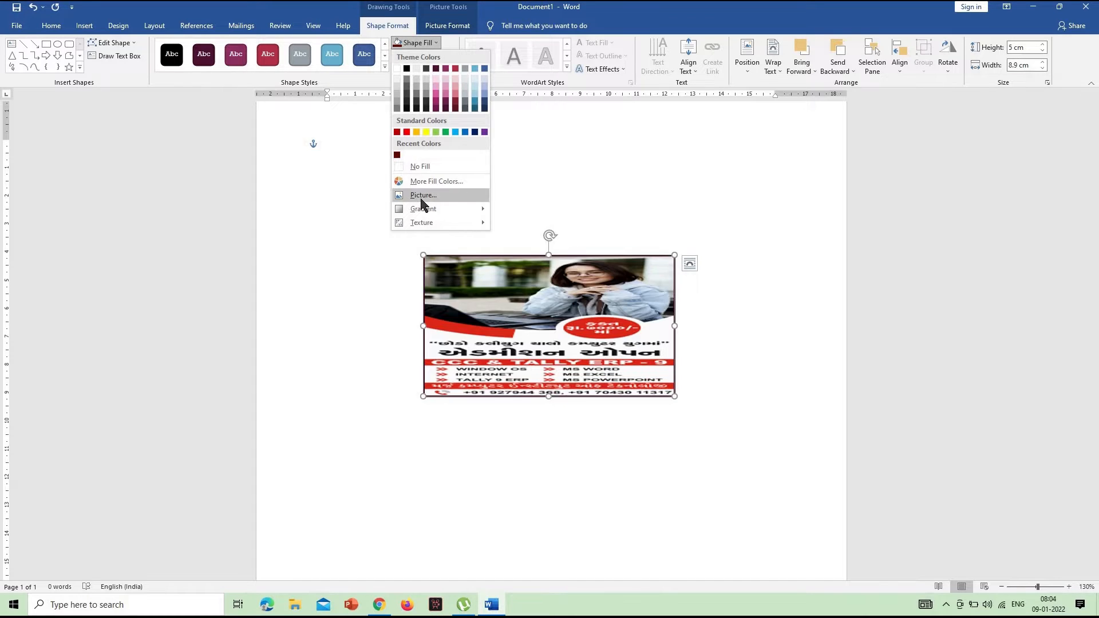
Open the detailed gradient settings for the rectangle and change its fill to Gradient fill
{"action": "mouse_move", "coordinate": [429, 208]}
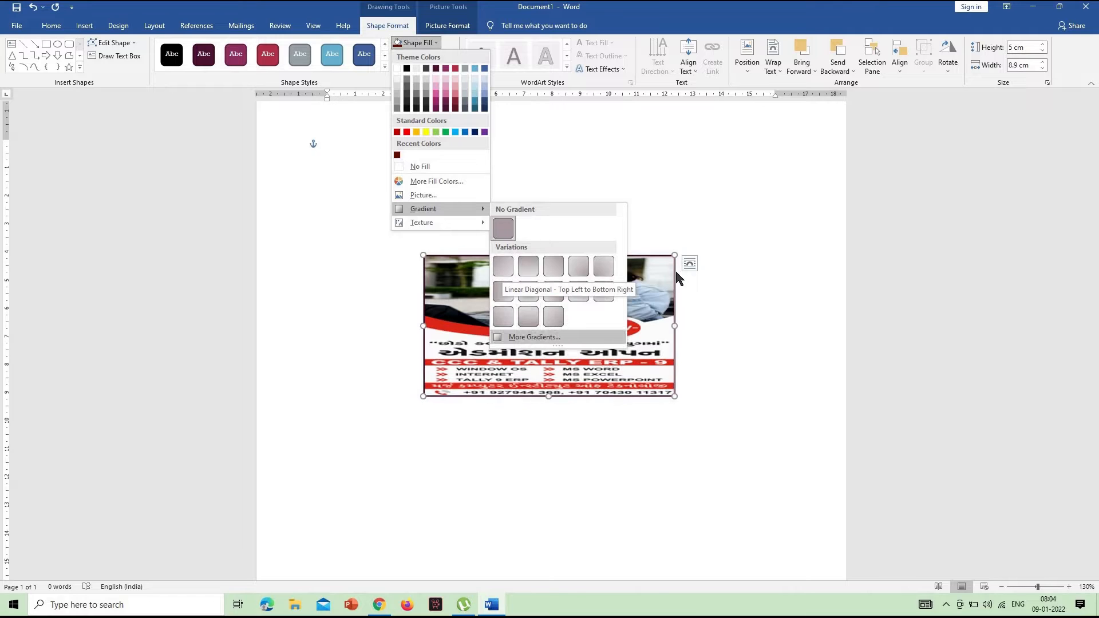
{"action": "left_click", "coordinate": [529, 336]}
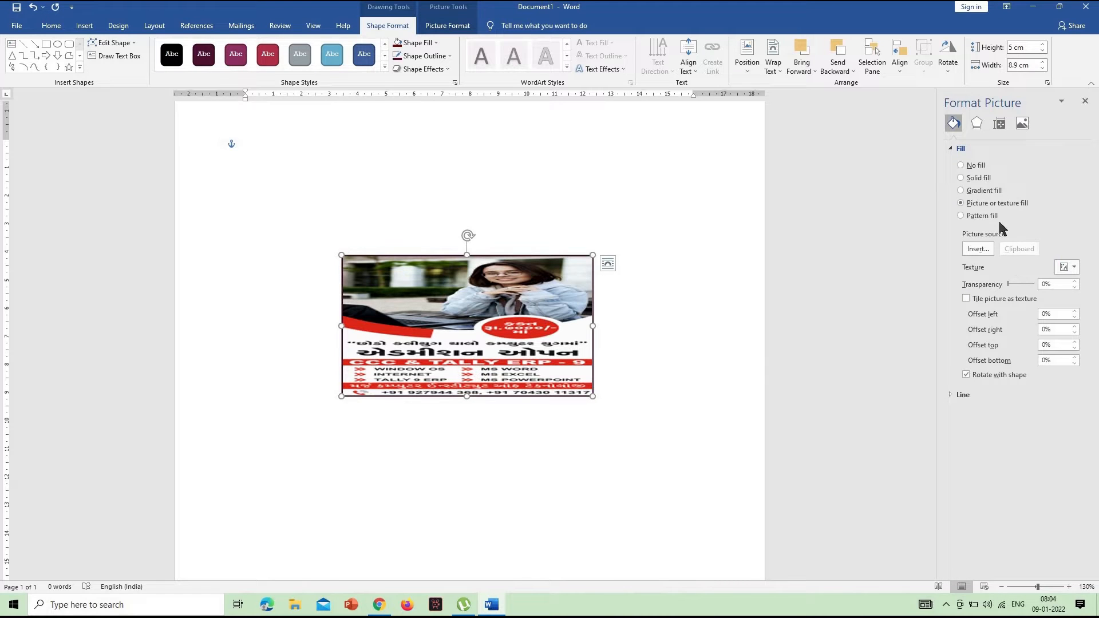
{"action": "left_click", "coordinate": [986, 190]}
{"action": "left_click", "coordinate": [979, 178]}
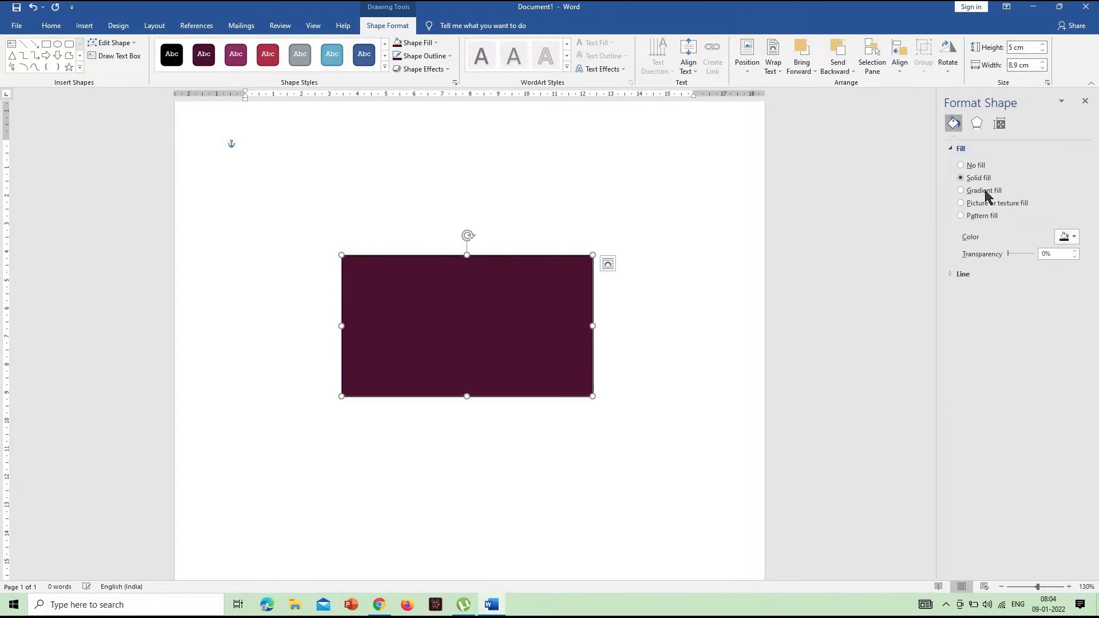
{"action": "left_click", "coordinate": [984, 191]}
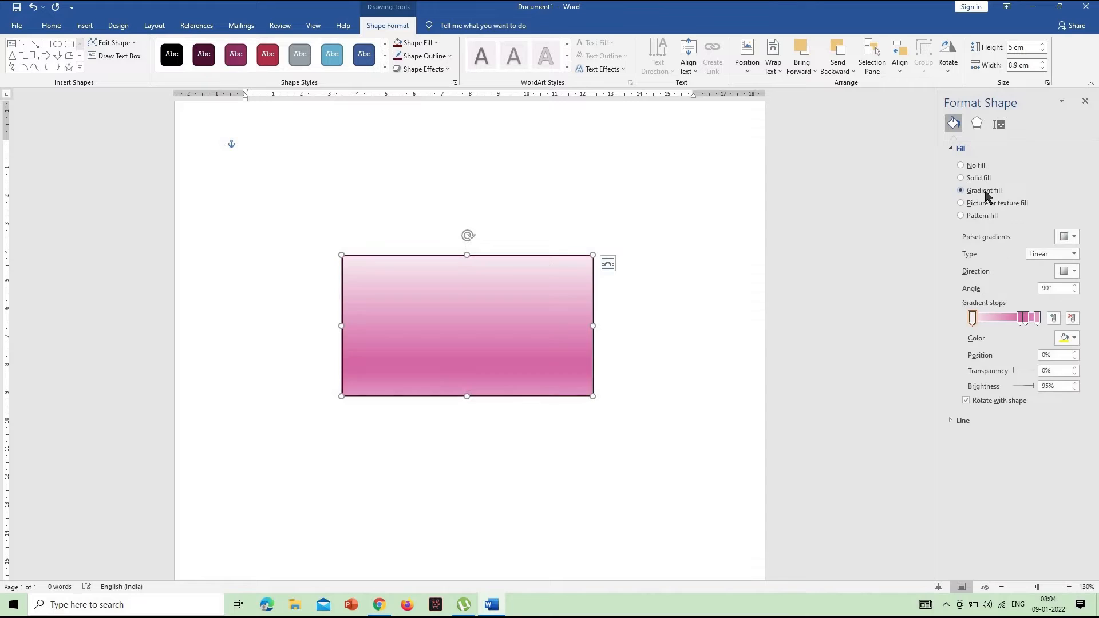
Color the rectangle's second gradient stop yellow and place it at 35%, with the neighboring pink stop at 76%
{"action": "left_click", "coordinate": [1013, 319]}
{"action": "left_click", "coordinate": [1067, 337]}
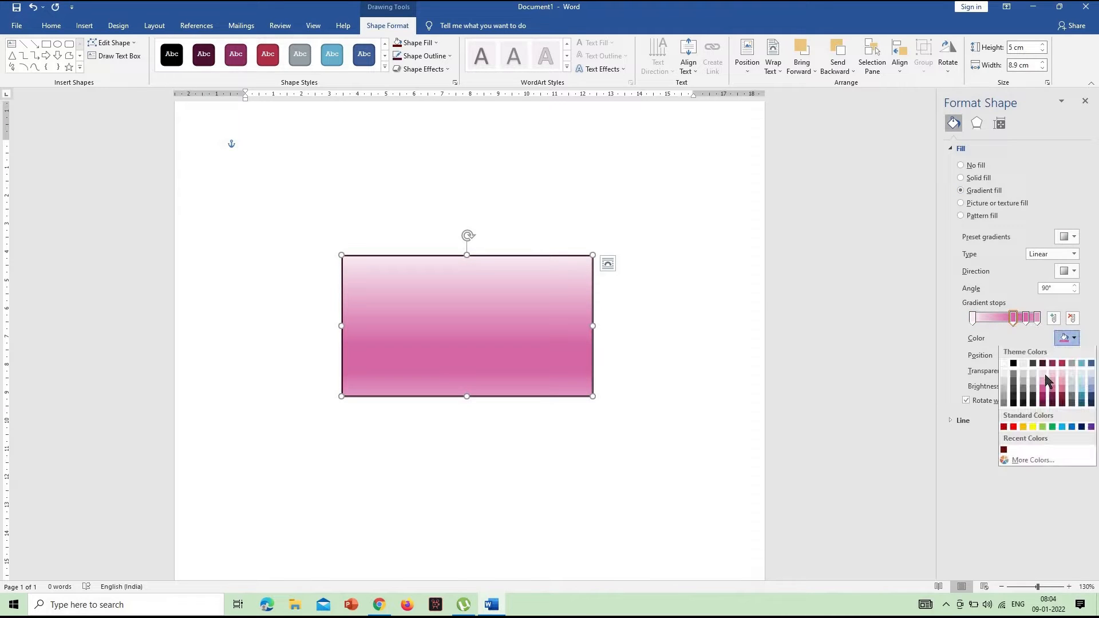
{"action": "left_click", "coordinate": [1032, 428]}
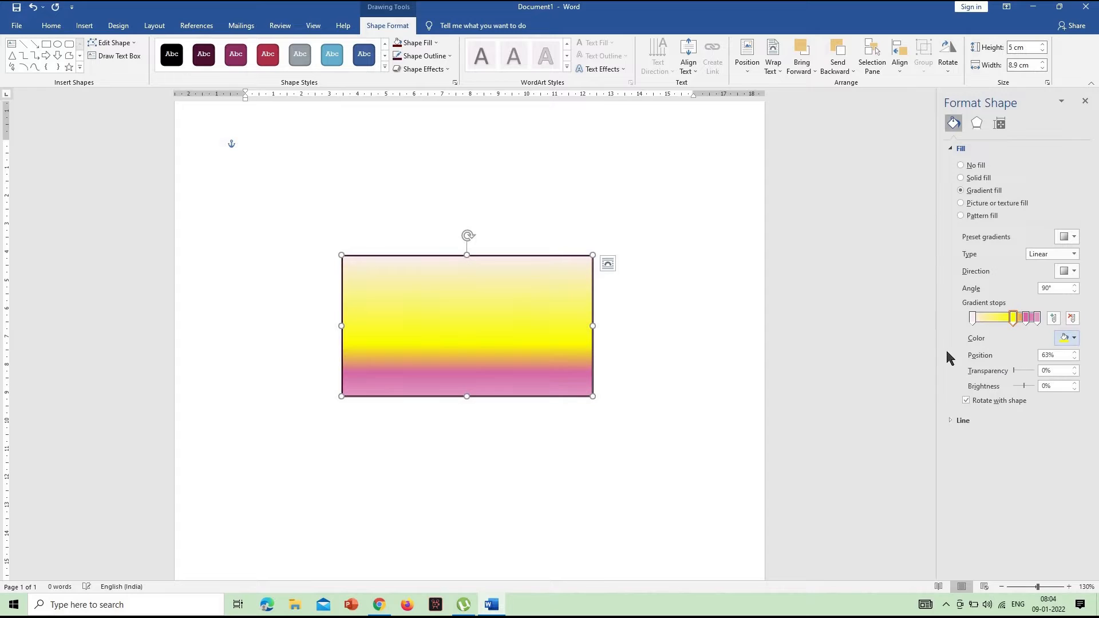
{"action": "left_click", "coordinate": [1022, 319]}
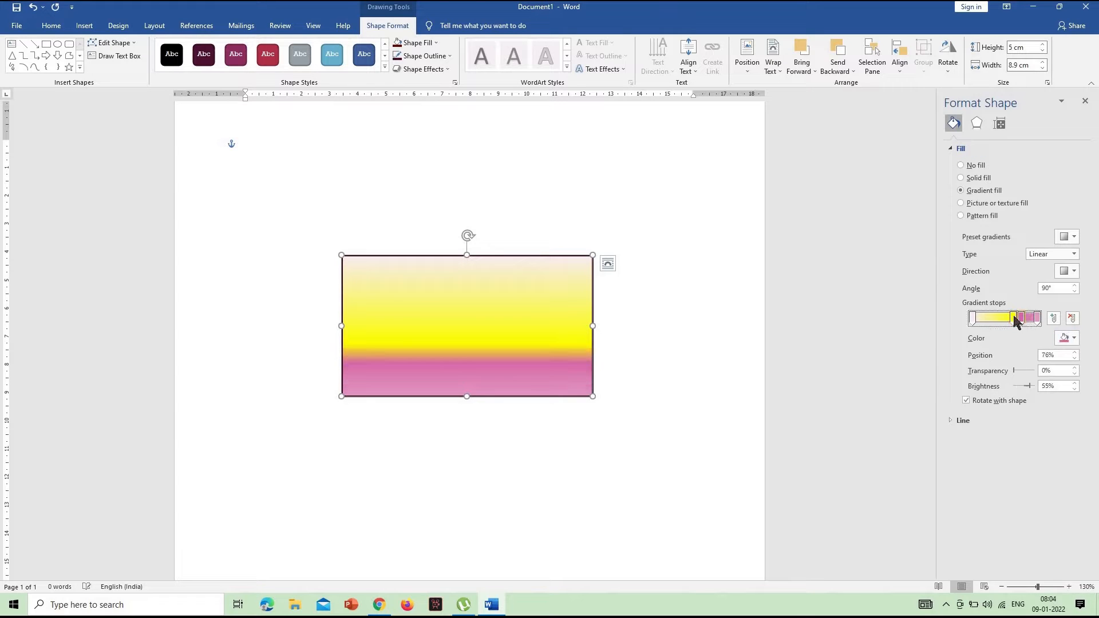
{"action": "left_click_drag", "start_coordinate": [999, 322], "coordinate": [995, 321]}
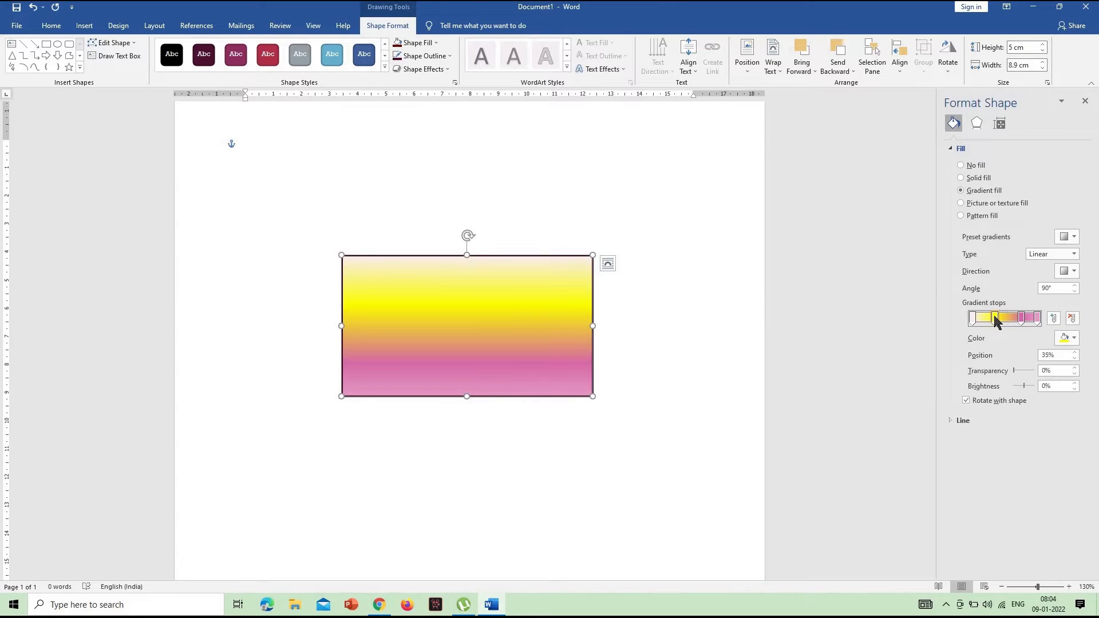
Close the detailed shape settings and fill the rectangle with the tan woven texture, the first one in the gallery
{"action": "left_click", "coordinate": [1084, 103]}
{"action": "left_click", "coordinate": [425, 46]}
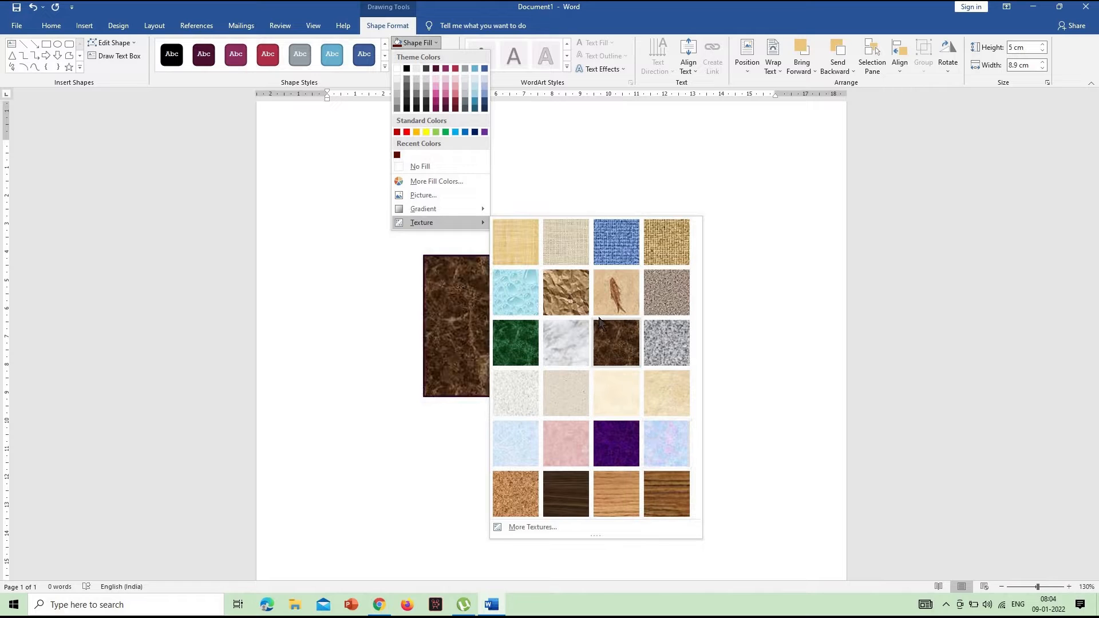
{"action": "left_click", "coordinate": [518, 248]}
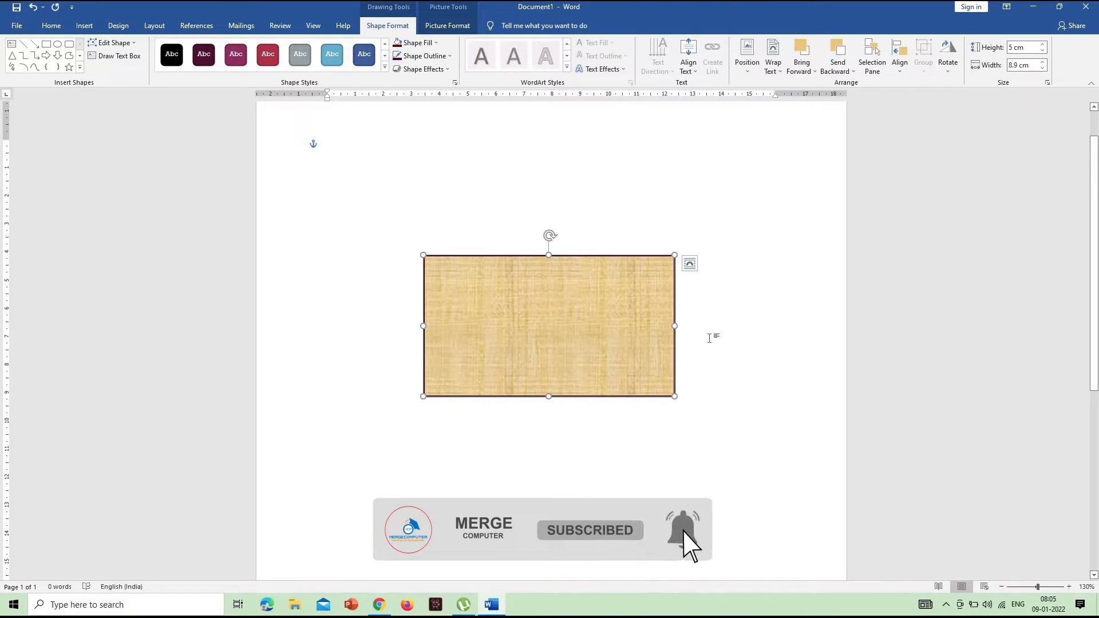
{"action": "left_click", "coordinate": [427, 45]}
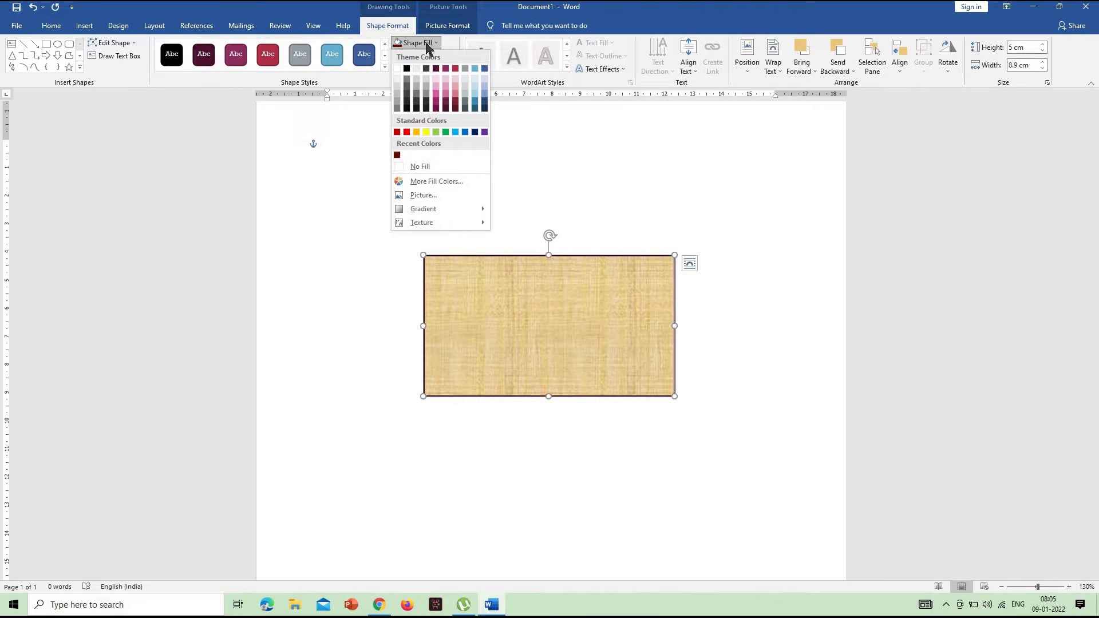
{"action": "left_click", "coordinate": [557, 142]}
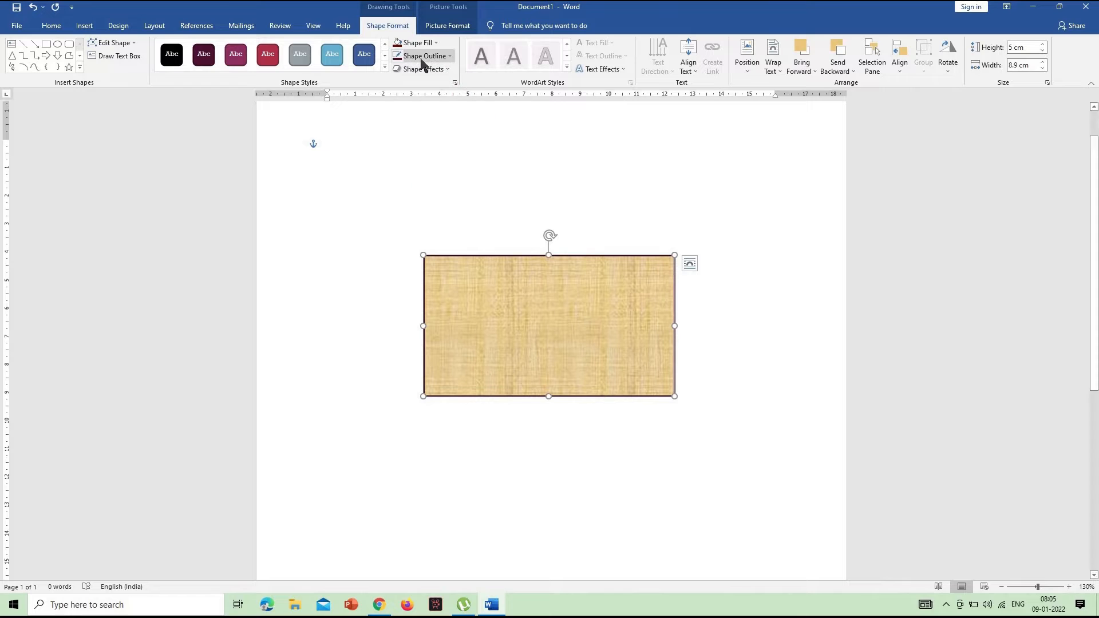
Reduce the rectangle's outline to a thin line weight and deselect the rectangle
{"action": "left_click", "coordinate": [423, 57]}
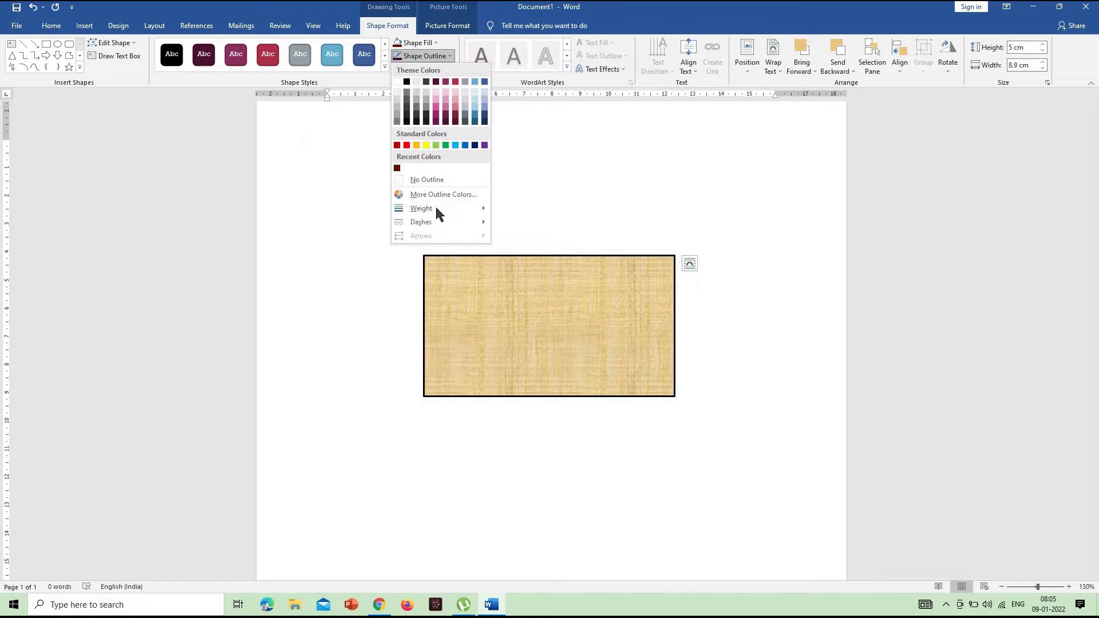
{"action": "mouse_move", "coordinate": [436, 210]}
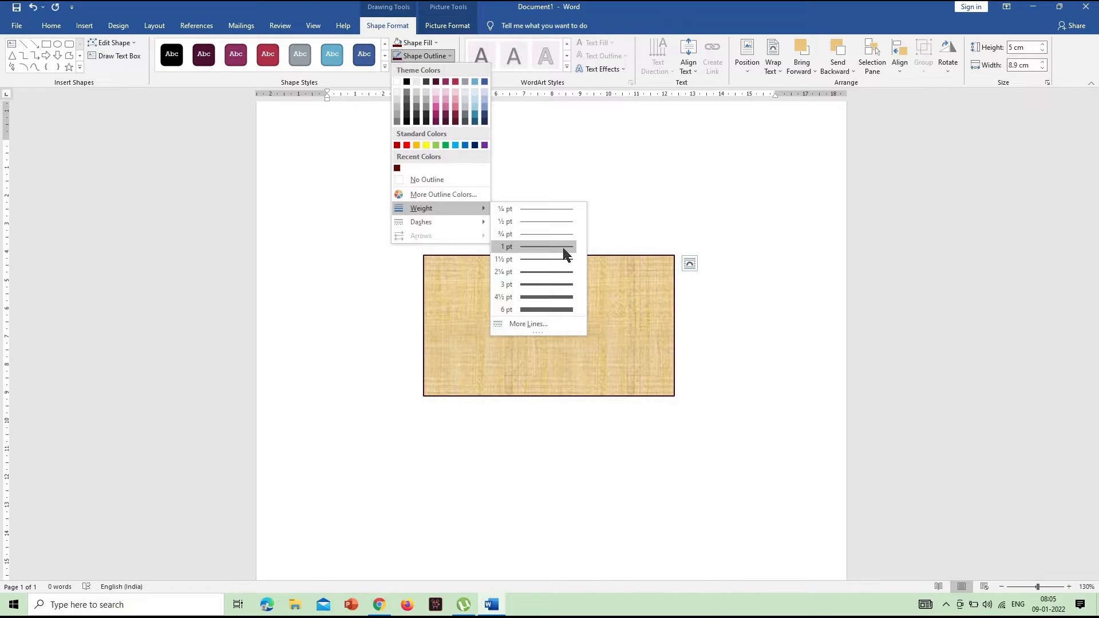
{"action": "left_click", "coordinate": [784, 310]}
{"action": "left_click", "coordinate": [784, 310]}
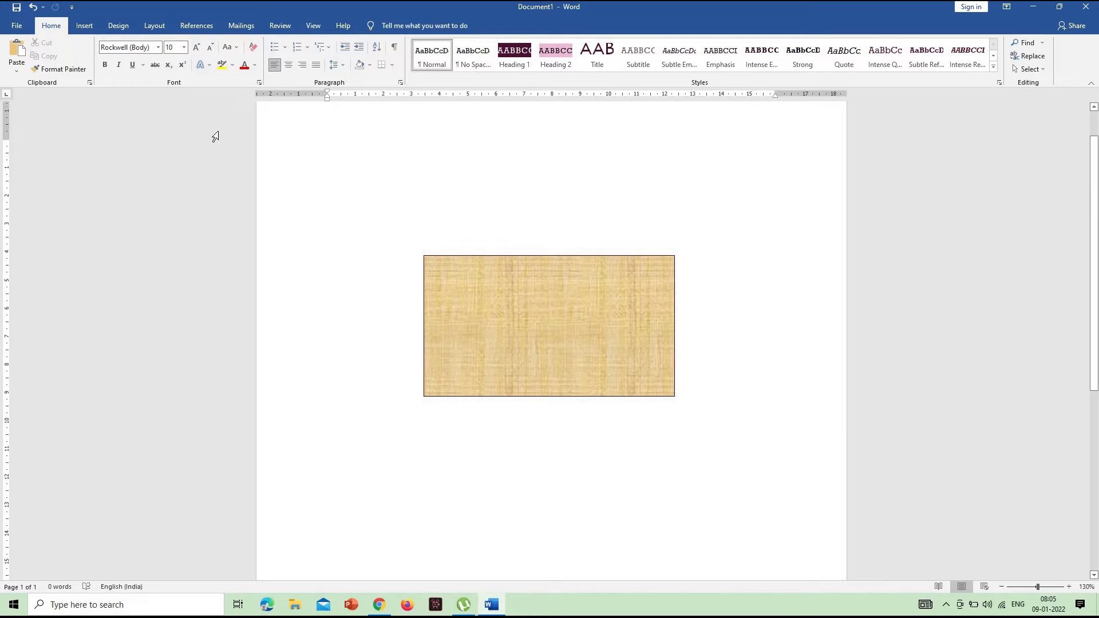
Insert a text box about 1.9 cm high and 7.7 cm wide over the lower right part of the rectangle
{"action": "left_click", "coordinate": [91, 26]}
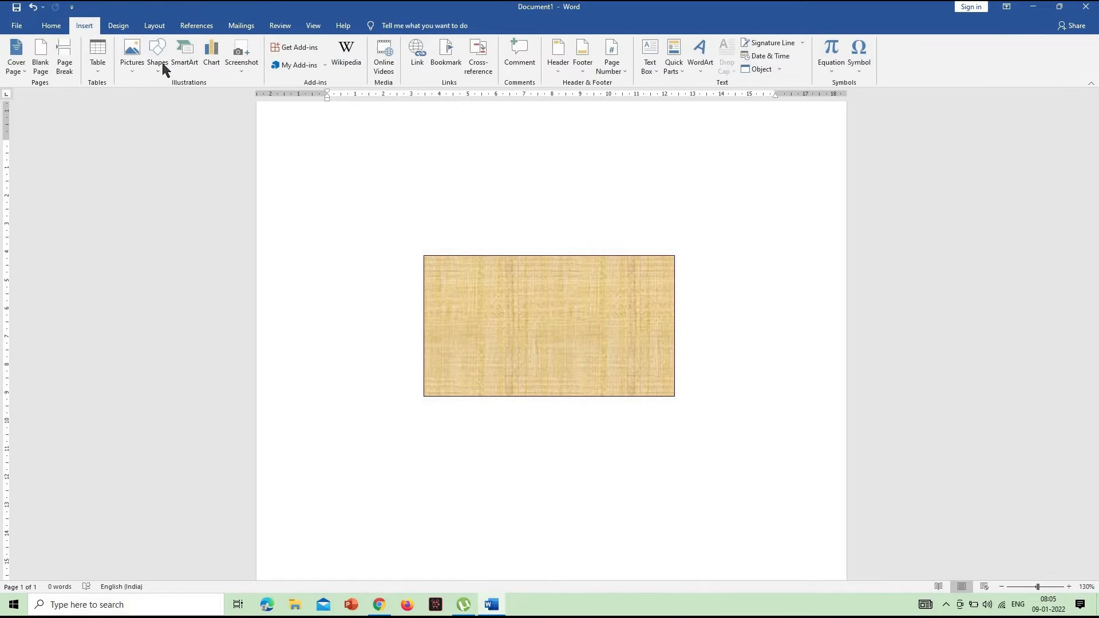
{"action": "left_click", "coordinate": [163, 68]}
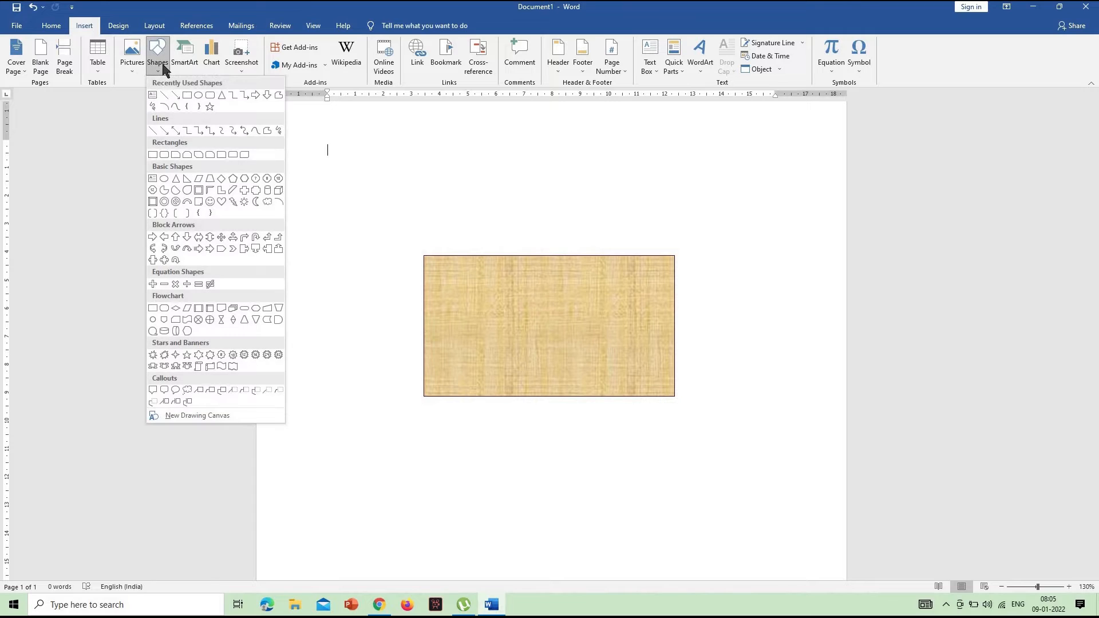
{"action": "left_click", "coordinate": [152, 97]}
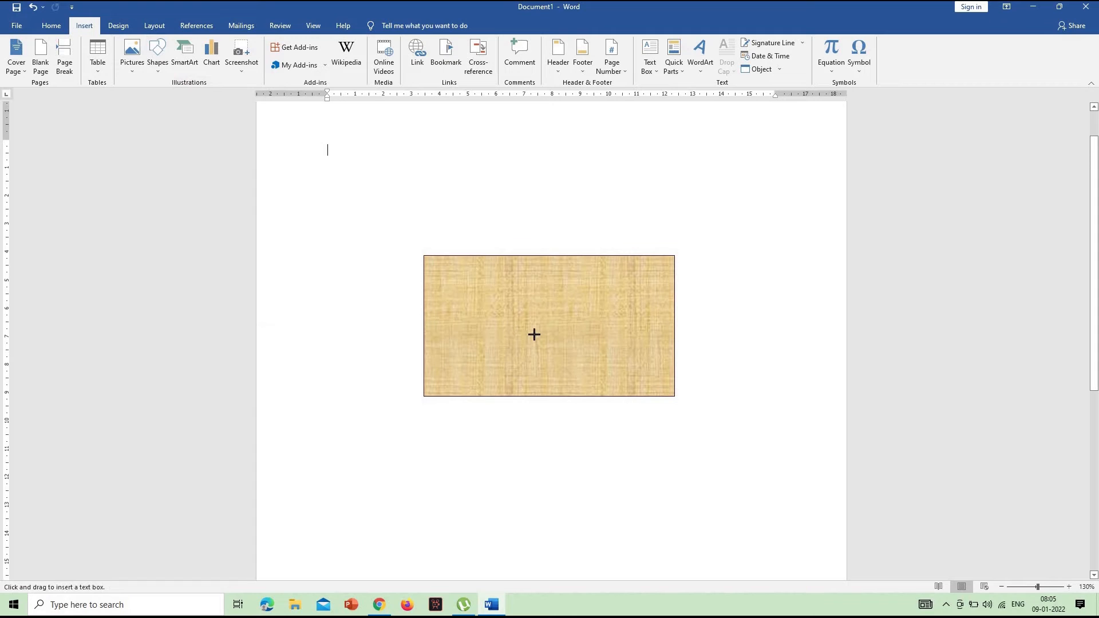
{"action": "left_click_drag", "start_coordinate": [456, 343], "coordinate": [673, 396]}
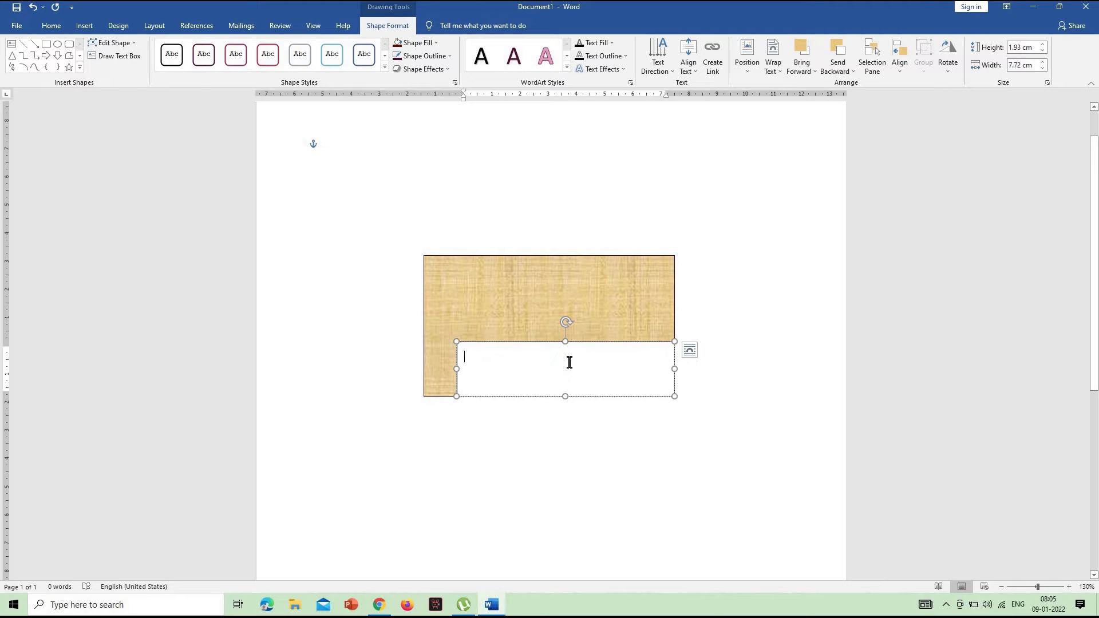
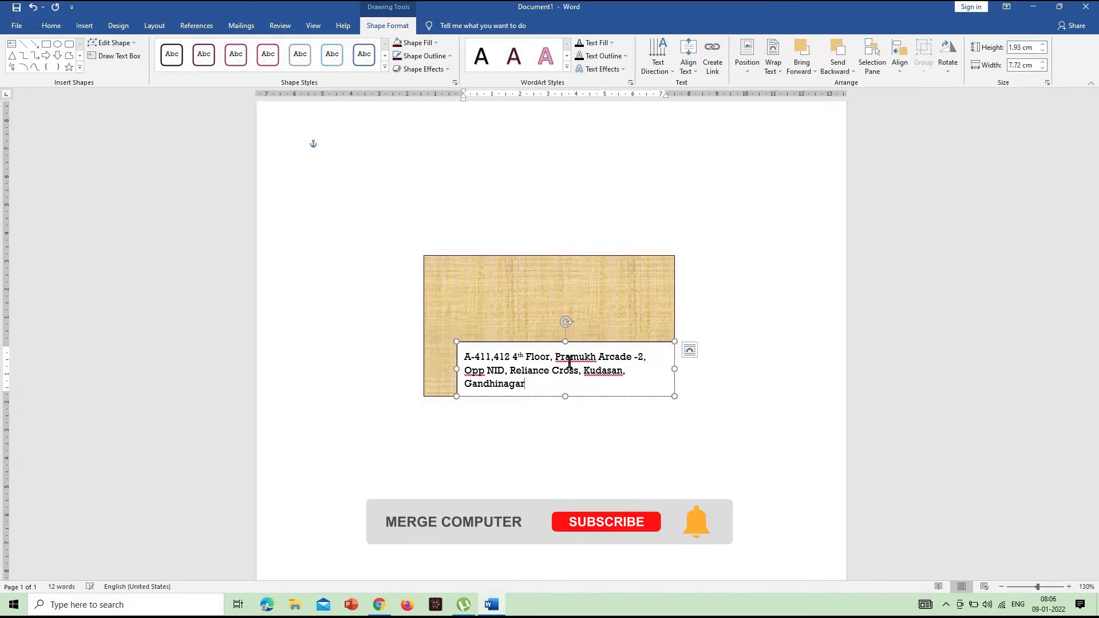
Enter the unit numbers and floor of the postal address in the text box
{"action": "type", "text": ", E-ma"}
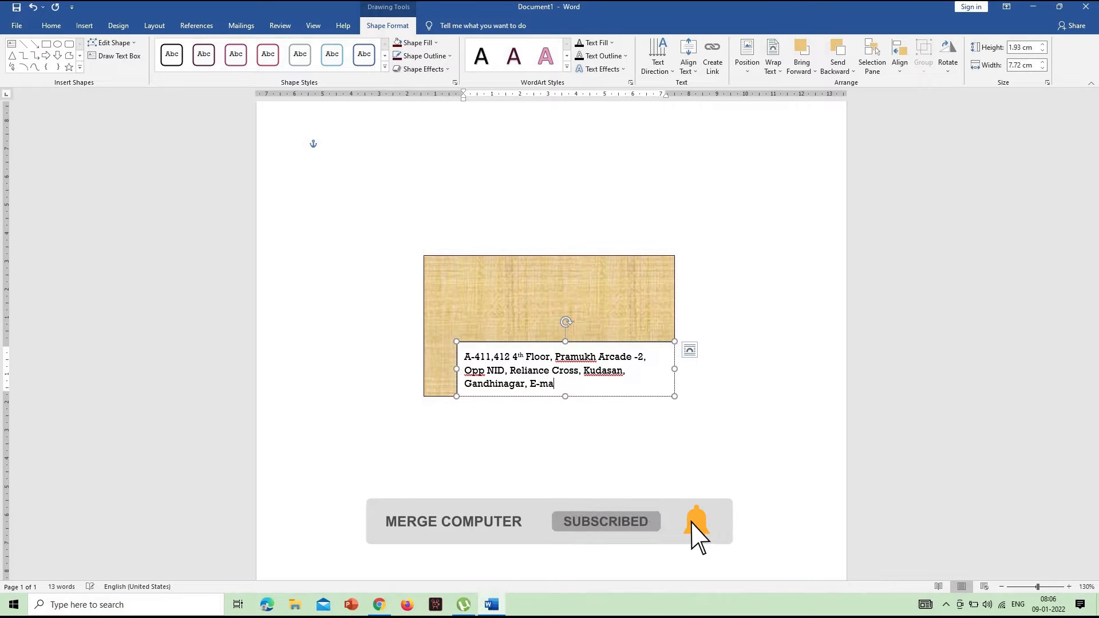
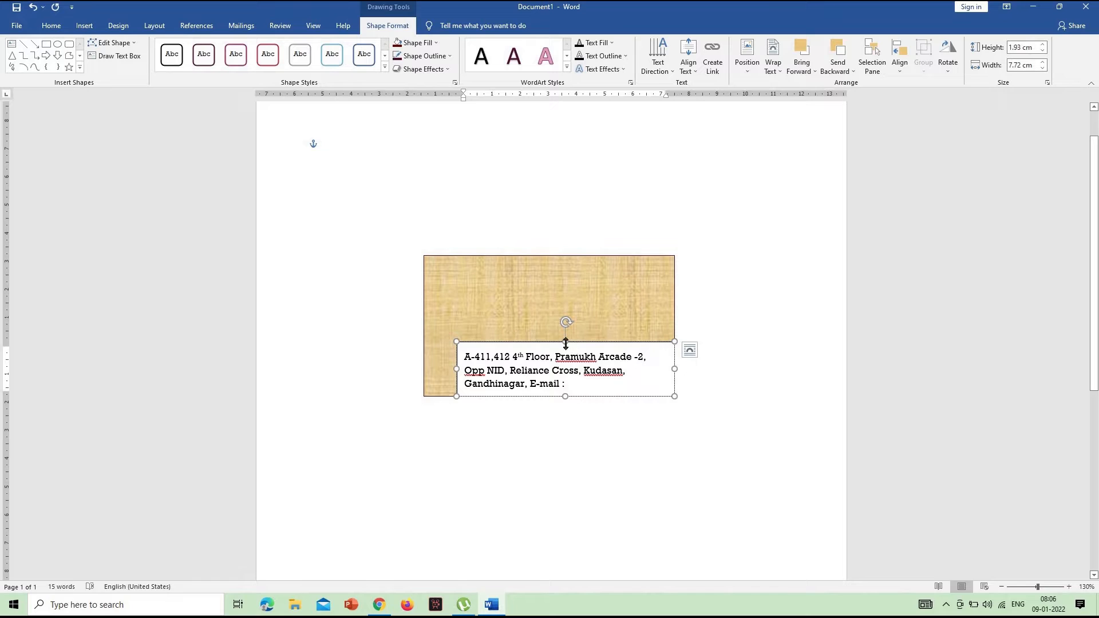
Add an "E-mail :" label with the contact's e-mail address and extend the text box upward to about 2.36 cm high
{"action": "left_click_drag", "start_coordinate": [564, 339], "coordinate": [565, 329]}
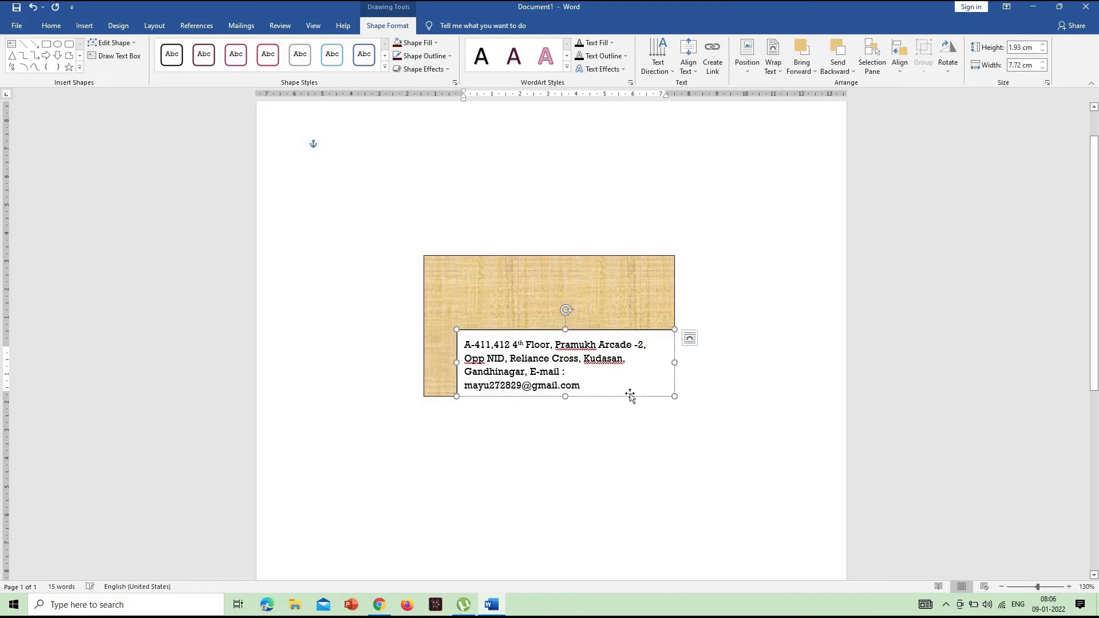
Reduce all the address and e-mail text in the text box to 8 pt
{"action": "left_click_drag", "start_coordinate": [594, 385], "coordinate": [459, 345]}
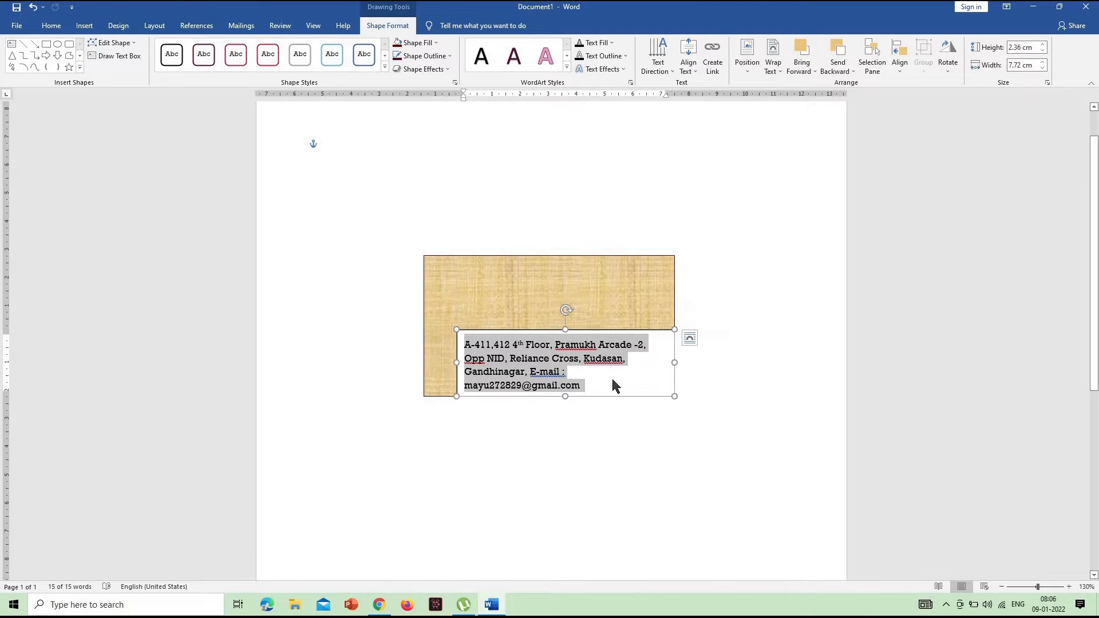
{"action": "key", "text": "ctrl+bracketleft"}
{"action": "key", "text": "ctrl+bracketleft"}
{"action": "key", "text": "ctrl+bracketleft"}
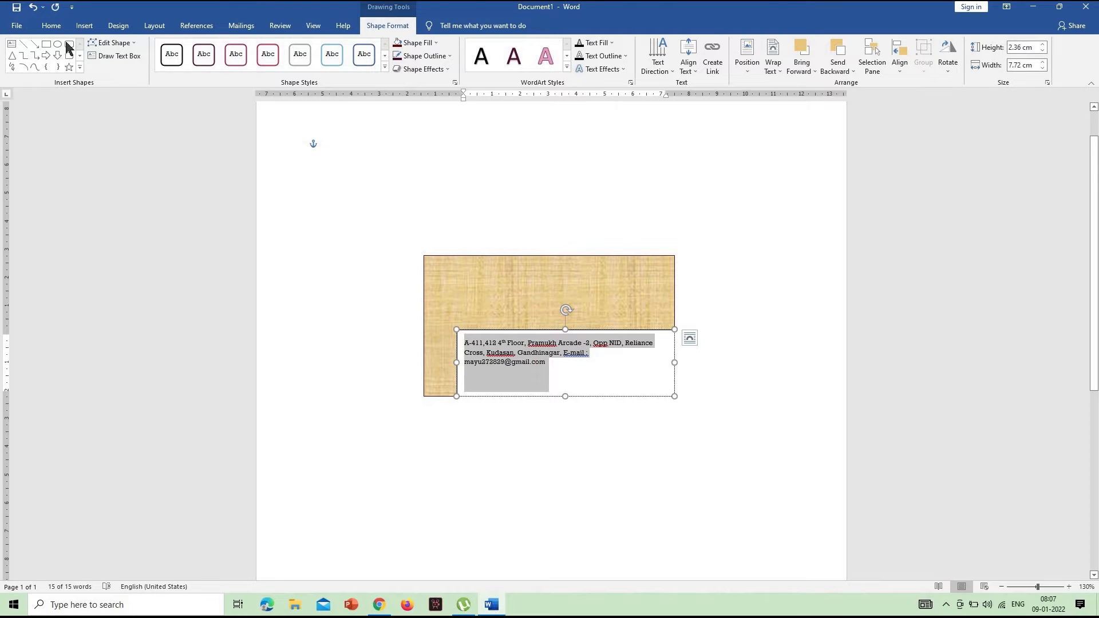
{"action": "left_click", "coordinate": [51, 26]}
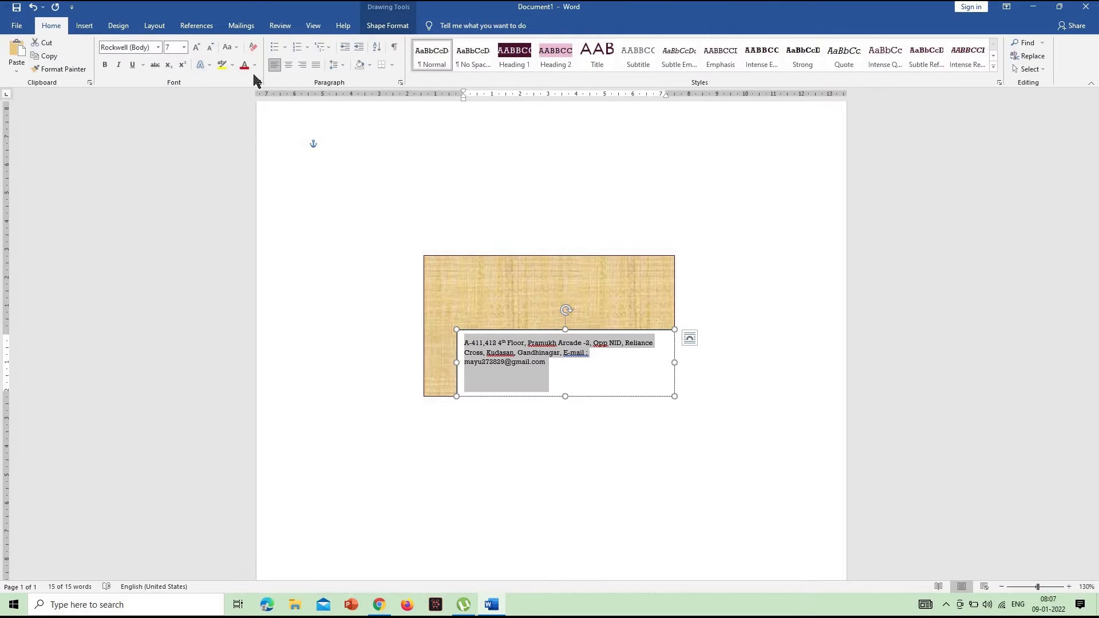
{"action": "left_click", "coordinate": [207, 47]}
{"action": "left_click", "coordinate": [199, 49]}
{"action": "left_click", "coordinate": [199, 49]}
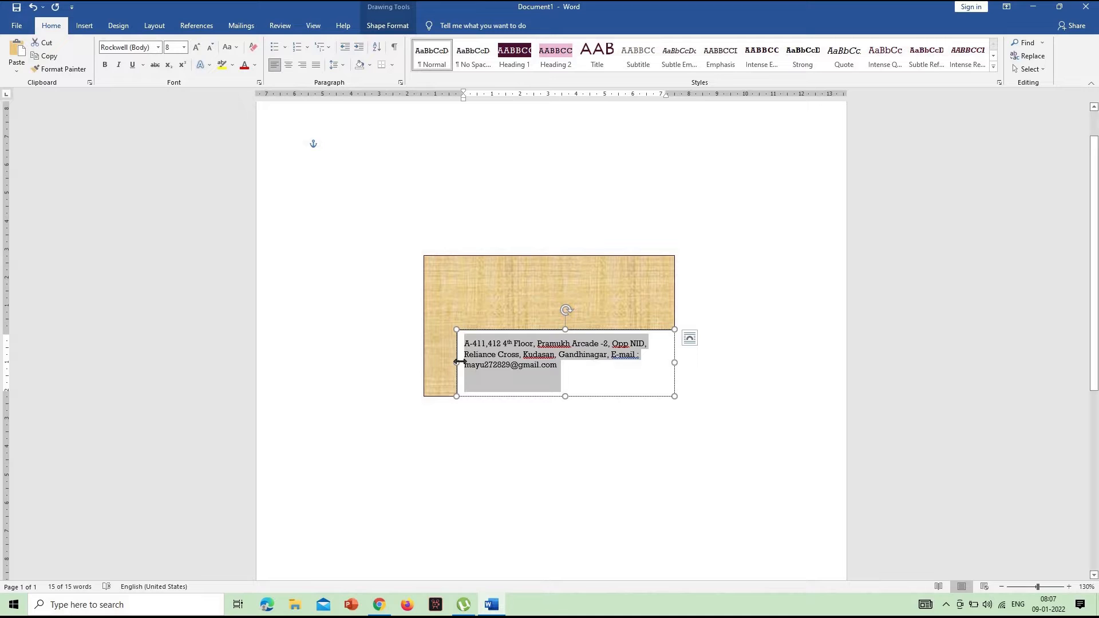
Widen the text box leftward to about 8.6 cm and set its text to 7 pt
{"action": "left_click_drag", "start_coordinate": [458, 362], "coordinate": [431, 360]}
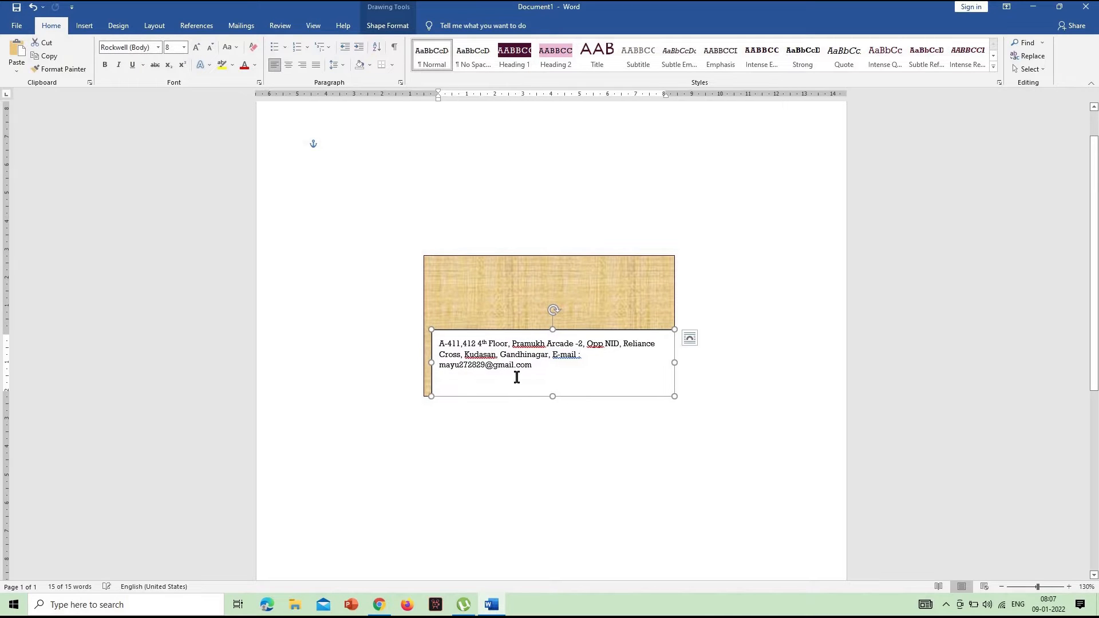
{"action": "left_click_drag", "start_coordinate": [534, 370], "coordinate": [442, 345]}
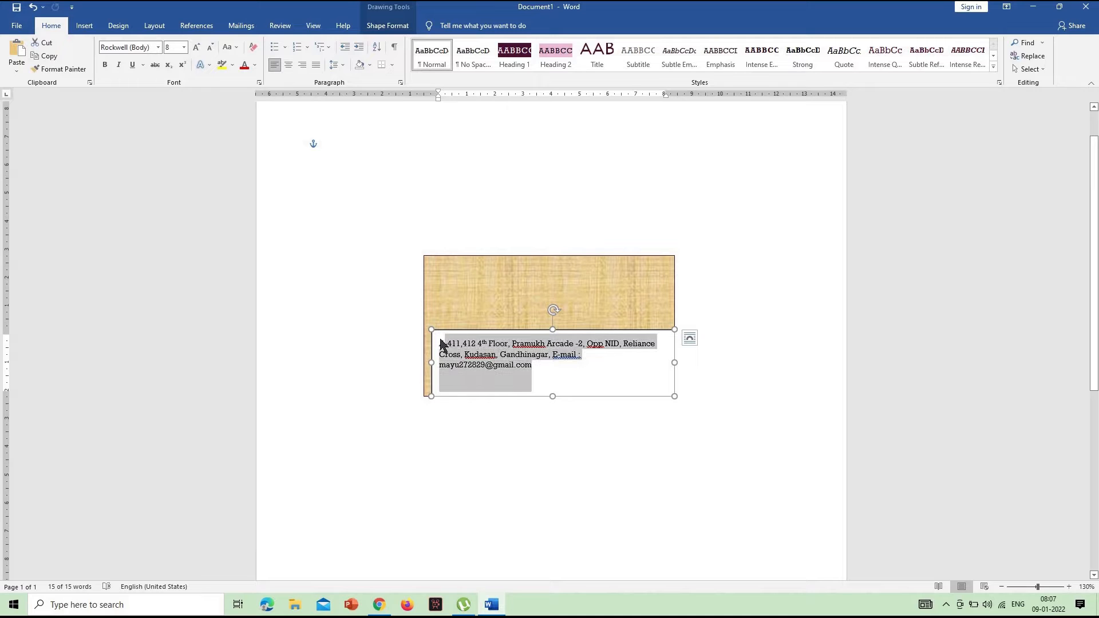
{"action": "left_click", "coordinate": [210, 47]}
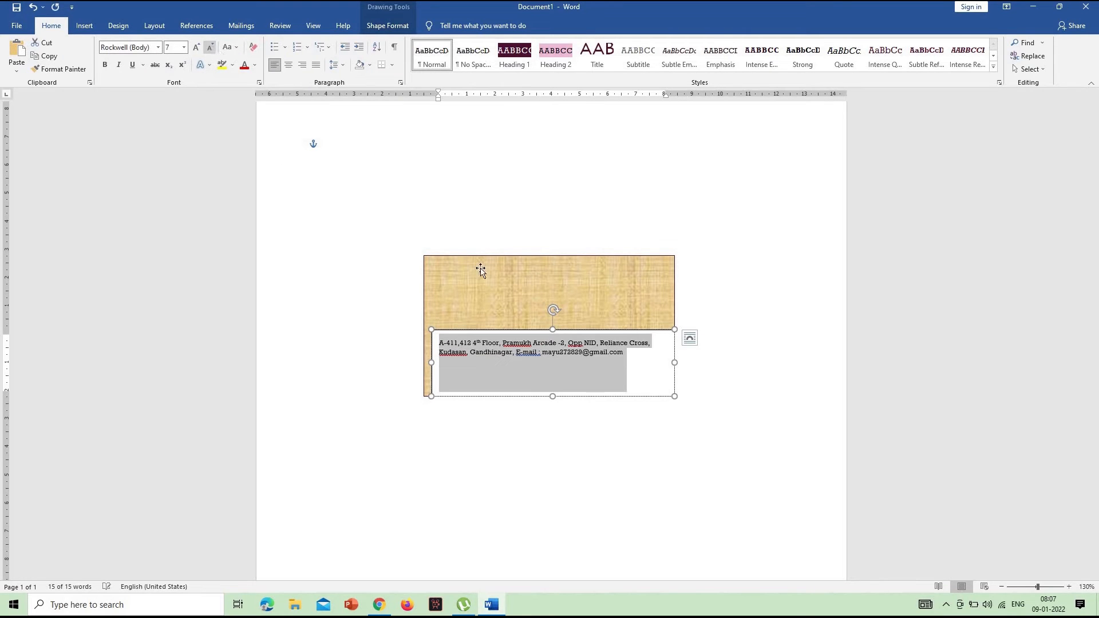
{"action": "left_click", "coordinate": [649, 375]}
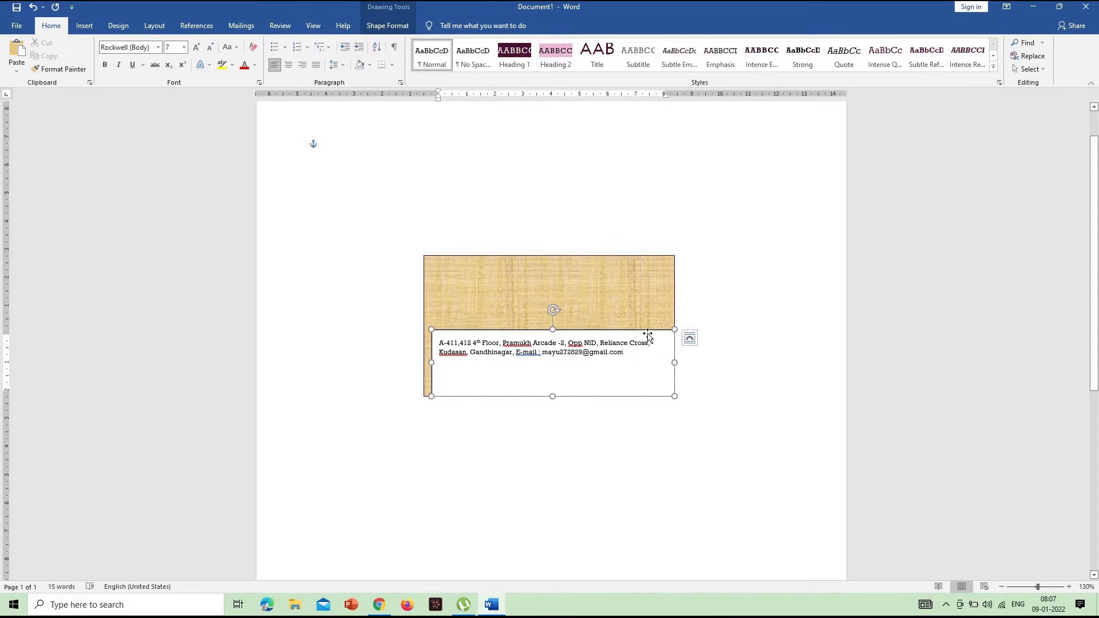
Nudge the text box right and down so it extends past the rectangle's right and lower edges
{"action": "left_click", "coordinate": [646, 334]}
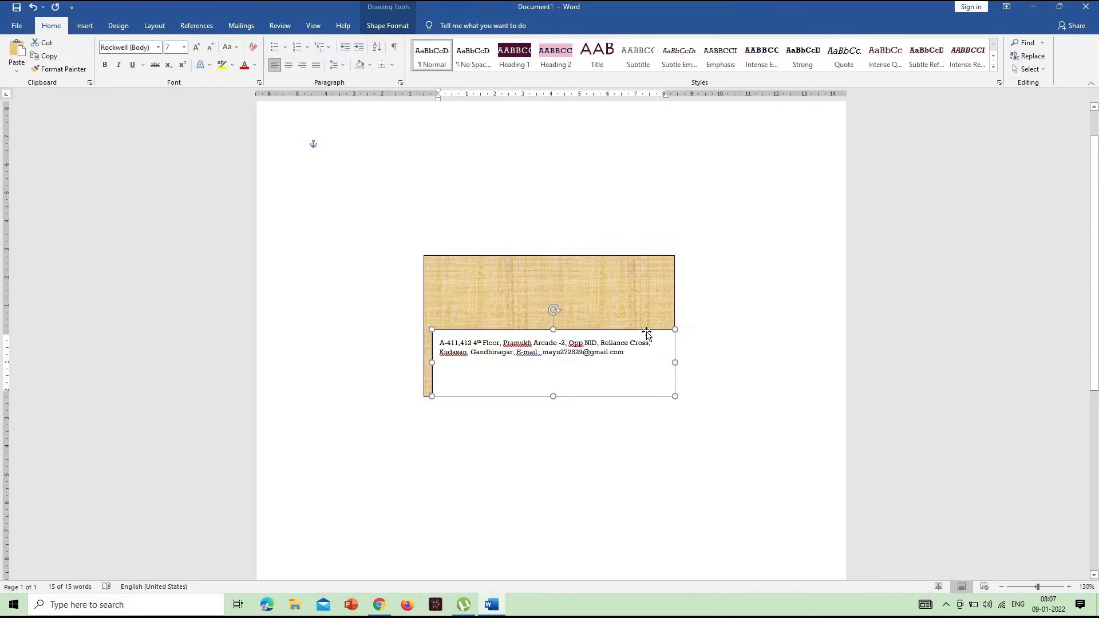
{"action": "key", "text": "Right"}
{"action": "key", "text": "Right"}
{"action": "key", "text": "Right"}
{"action": "key", "text": "Right"}
{"action": "key", "text": "Right"}
{"action": "key", "text": "ctrl+Left"}
{"action": "key", "text": "ctrl+Left"}
{"action": "key", "text": "ctrl+Left"}
{"action": "key", "text": "ctrl+Left"}
{"action": "key", "text": "ctrl+Left"}
{"action": "key", "text": "ctrl+Left"}
{"action": "key", "text": "ctrl+Left"}
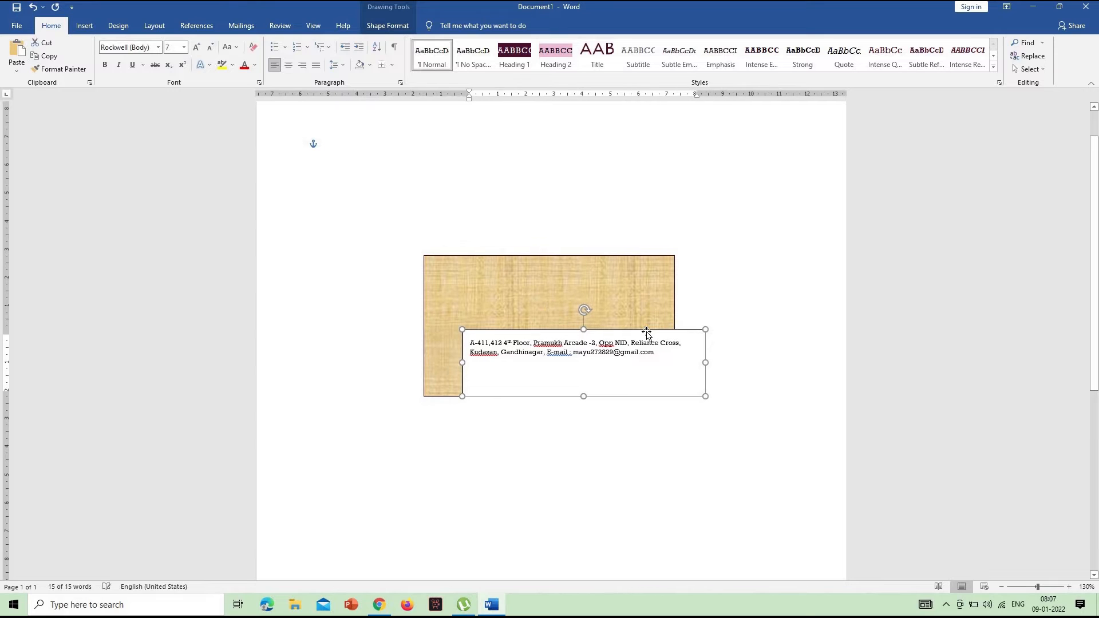
{"action": "key", "text": "ctrl+Left"}
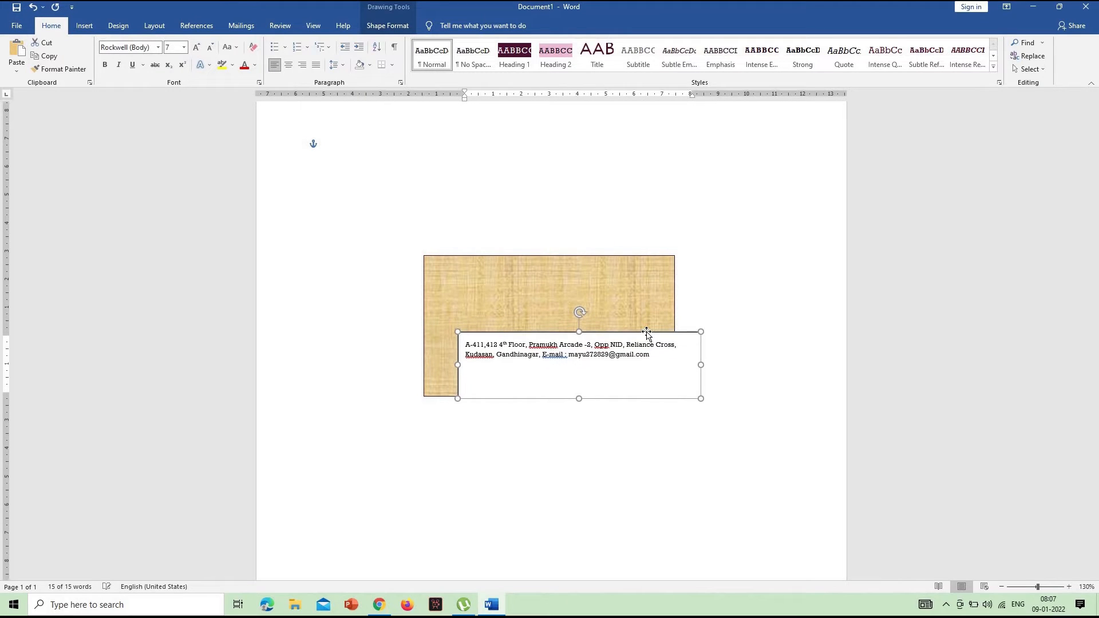
{"action": "key", "text": "Down"}
{"action": "key", "text": "Down"}
{"action": "key", "text": "Down"}
{"action": "key", "text": "Down"}
{"action": "key", "text": "ctrl+Left"}
{"action": "key", "text": "ctrl+Down"}
{"action": "key", "text": "ctrl+Down"}
{"action": "key", "text": "ctrl+Down"}
{"action": "key", "text": "ctrl+Down"}
{"action": "key", "text": "ctrl+Down"}
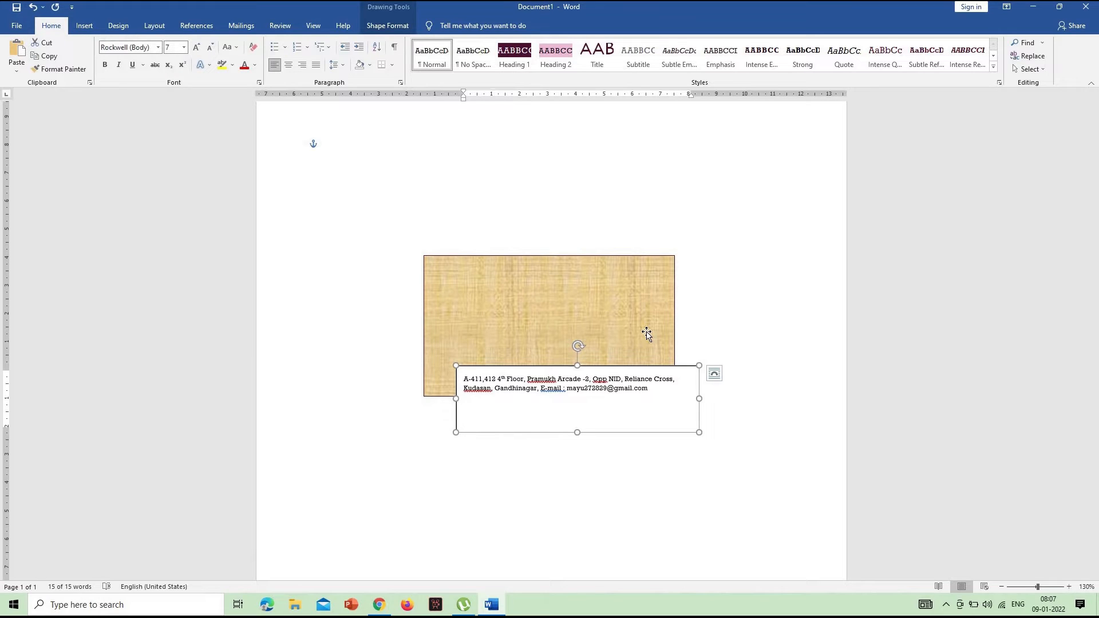
Remove both the fill and the outline from the address text box
{"action": "left_click", "coordinate": [392, 28]}
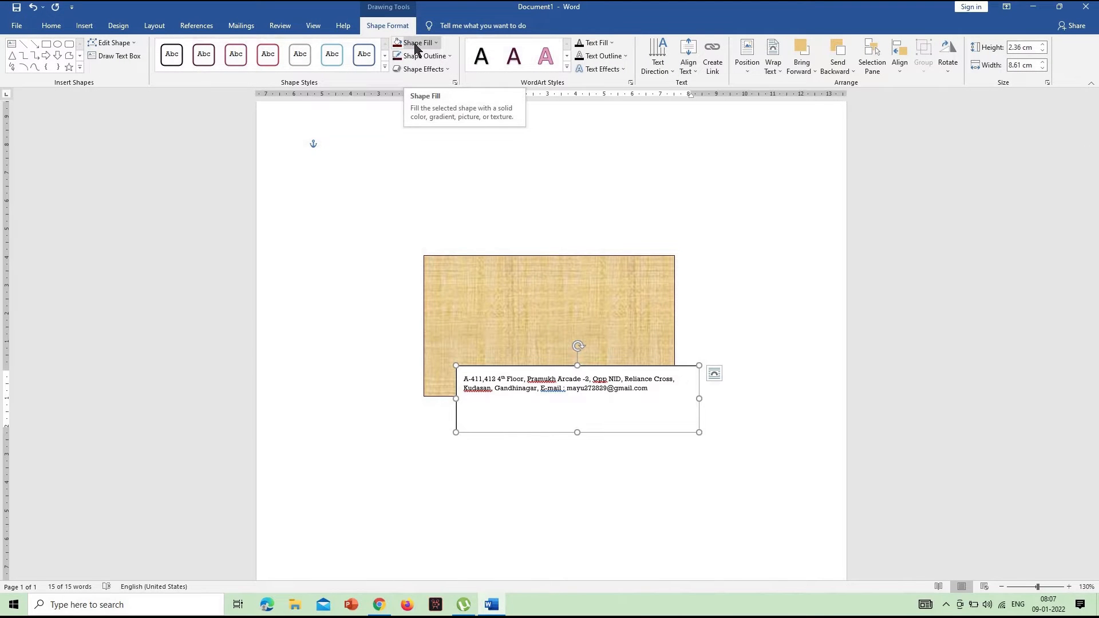
{"action": "left_click", "coordinate": [417, 46]}
{"action": "left_click", "coordinate": [440, 166]}
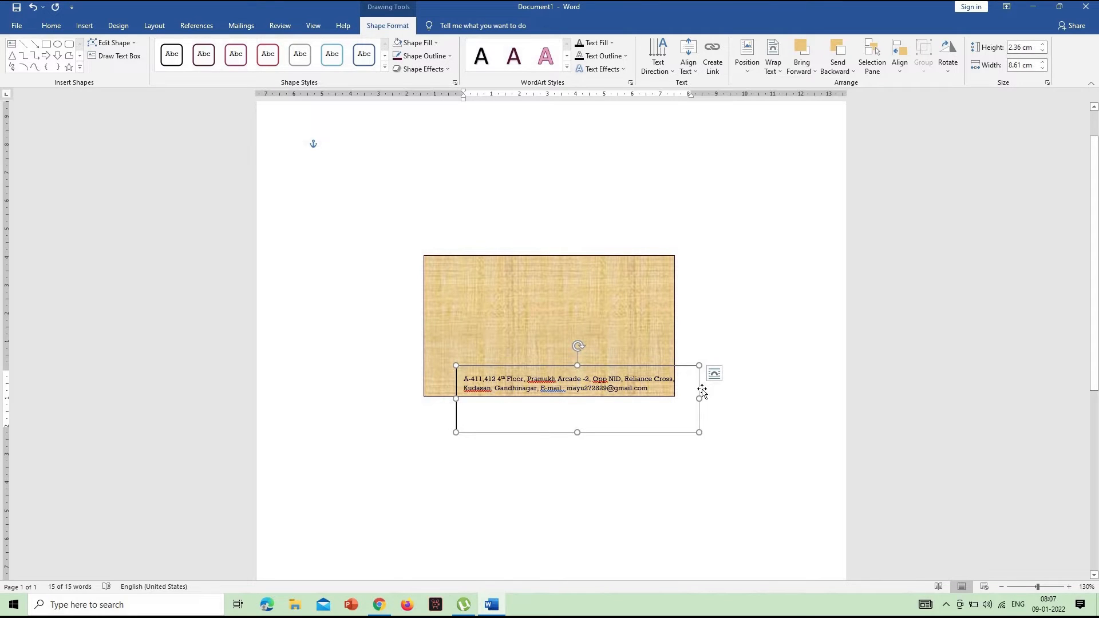
{"action": "left_click", "coordinate": [431, 57]}
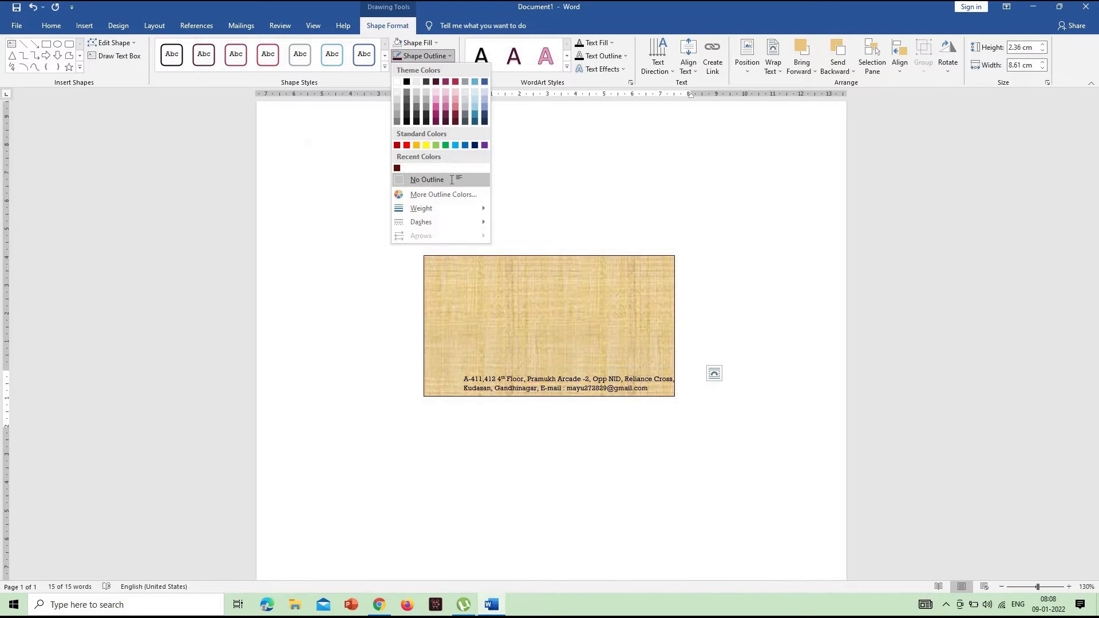
{"action": "left_click", "coordinate": [451, 179]}
Nudge the address text box slightly left and down so its text sits inside the rectangle's lower right corner
{"action": "key", "text": "Left"}
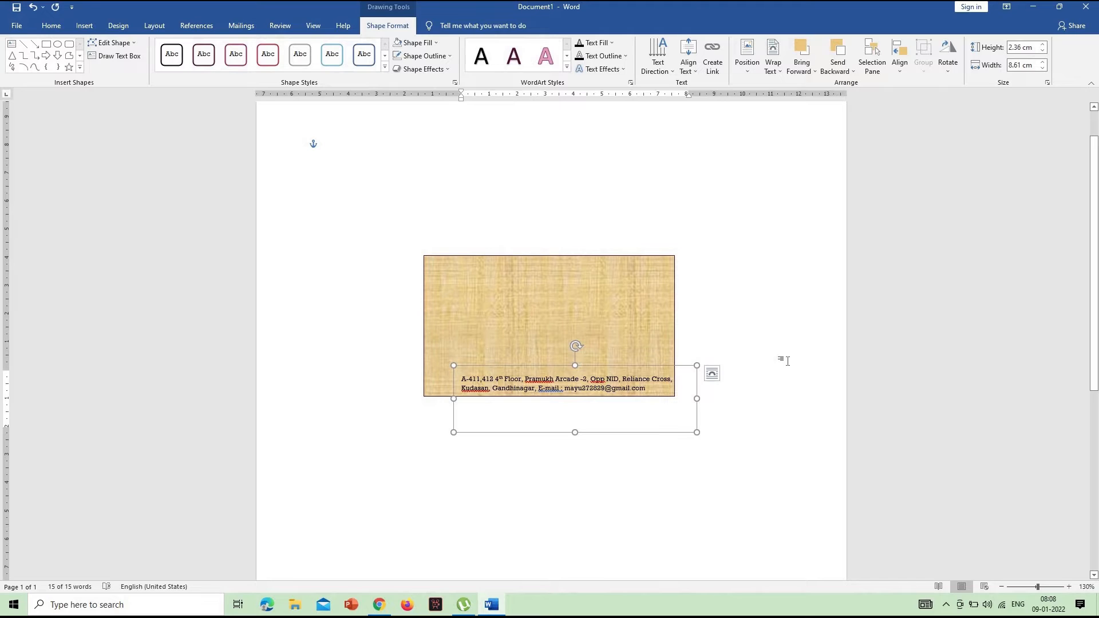
{"action": "key", "text": "Down"}
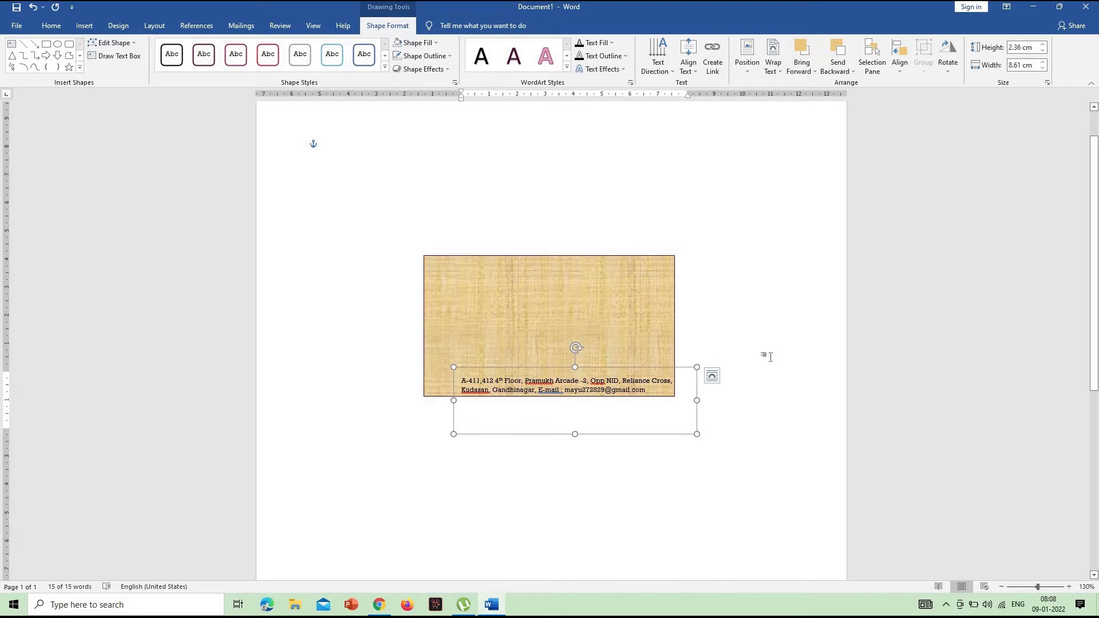
{"action": "left_click", "coordinate": [769, 356]}
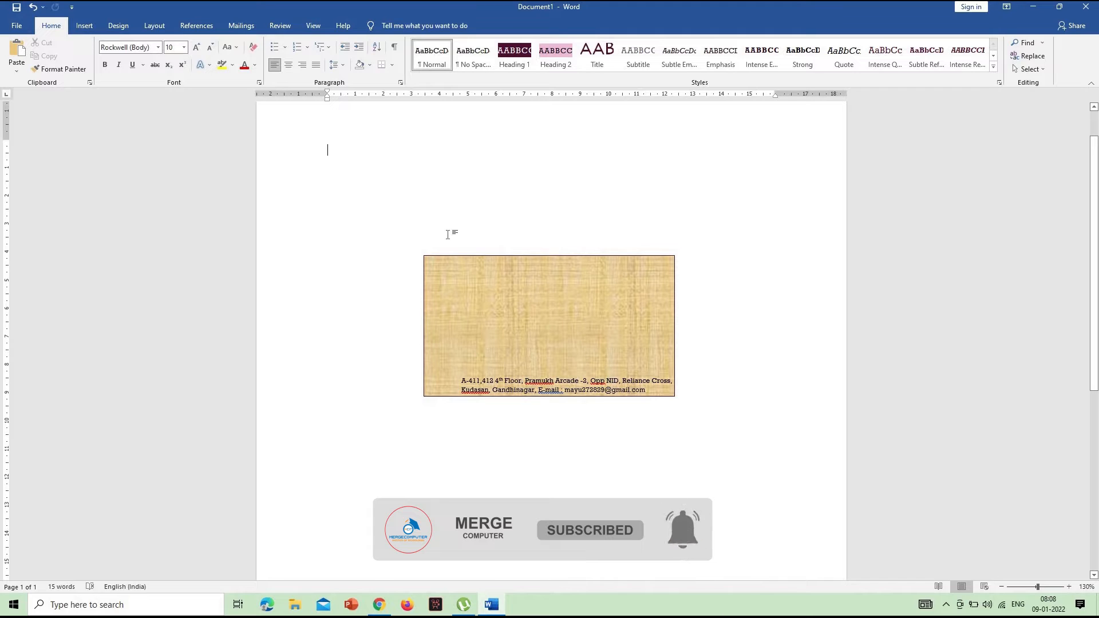
Draw a horizontal line about 7.9 cm long above the address text, ending at the rectangle's right edge, and nudge it slightly down
{"action": "left_click", "coordinate": [89, 26]}
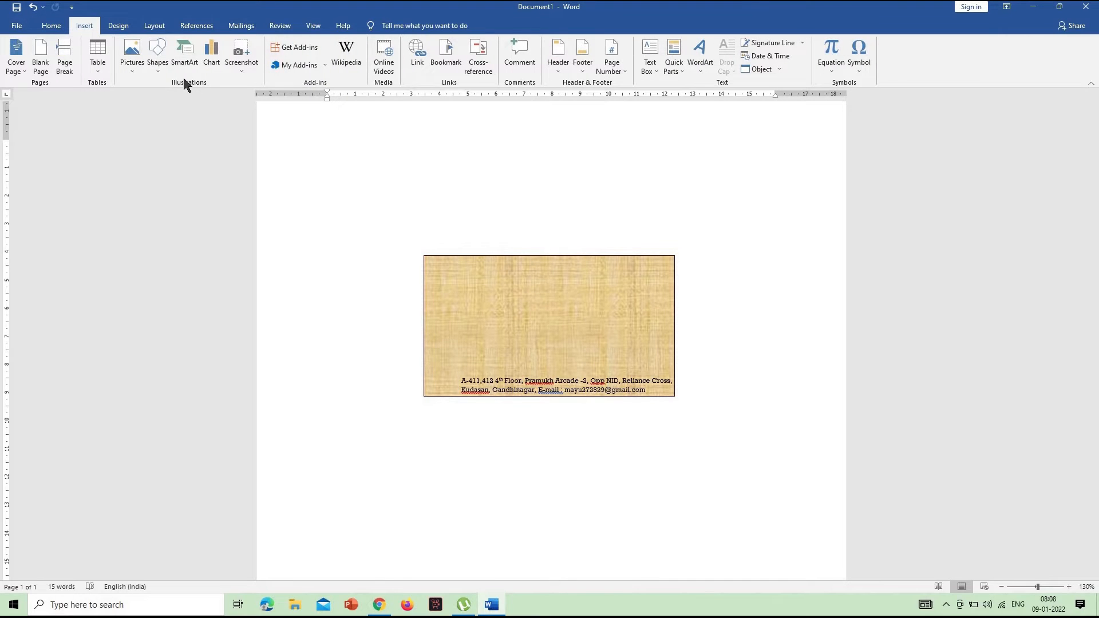
{"action": "left_click", "coordinate": [159, 57]}
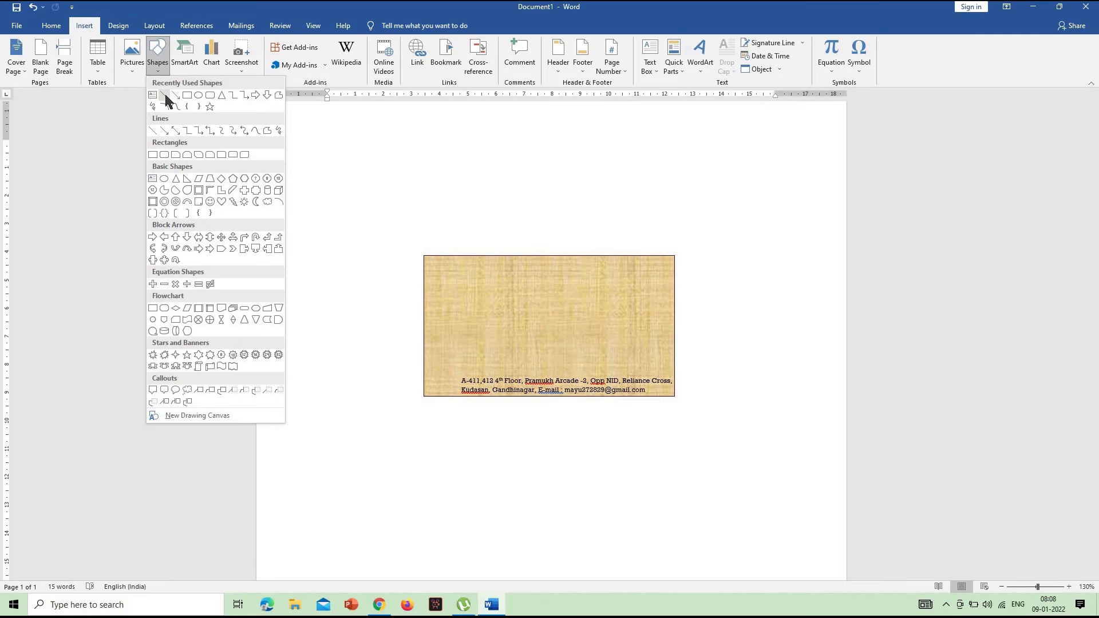
{"action": "left_click", "coordinate": [164, 96]}
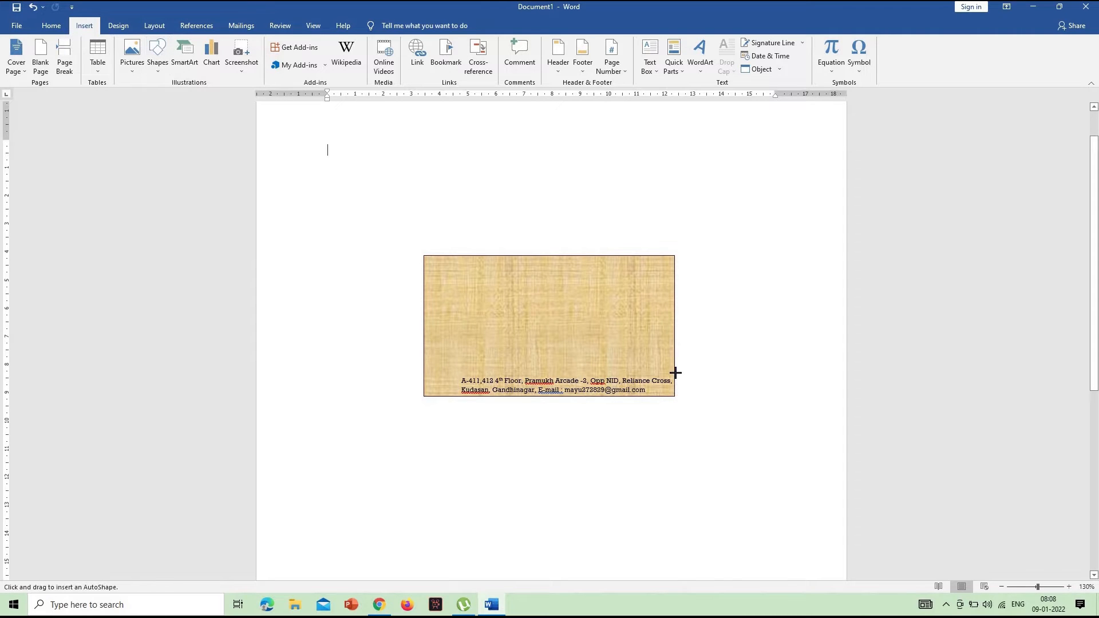
{"action": "left_click_drag", "start_coordinate": [674, 372], "coordinate": [453, 376]}
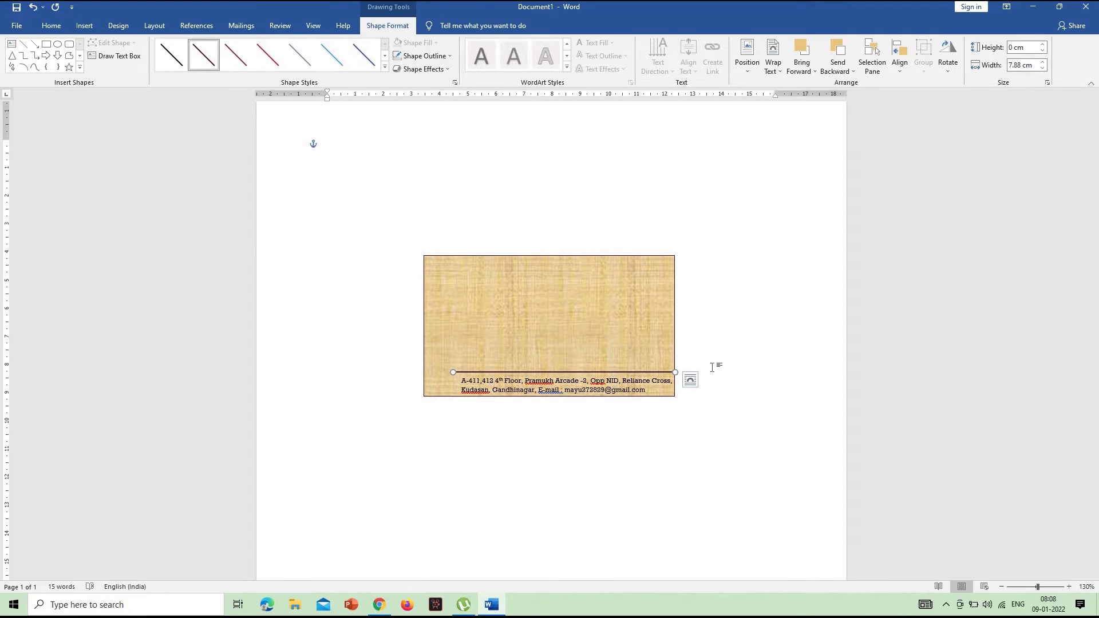
{"action": "key", "text": "ctrl+Down"}
{"action": "key", "text": "ctrl+Down"}
{"action": "key", "text": "ctrl+Down"}
{"action": "key", "text": "ctrl+Down"}
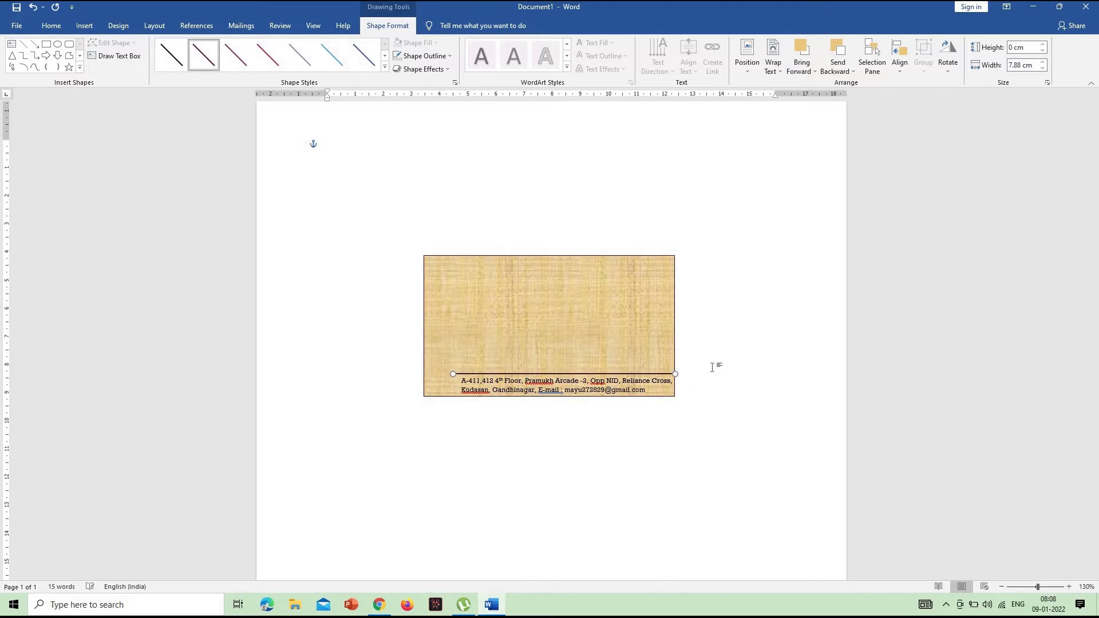
{"action": "key", "text": "ctrl+Up"}
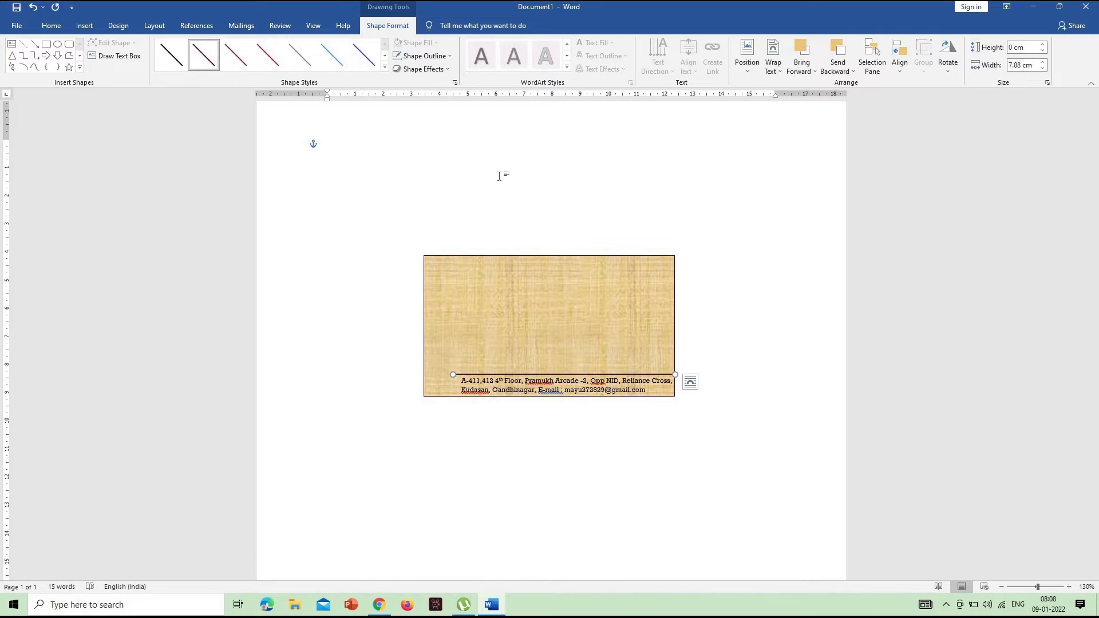
Set the horizontal line's colour to black and its weight to ¾ pt
{"action": "left_click", "coordinate": [436, 61]}
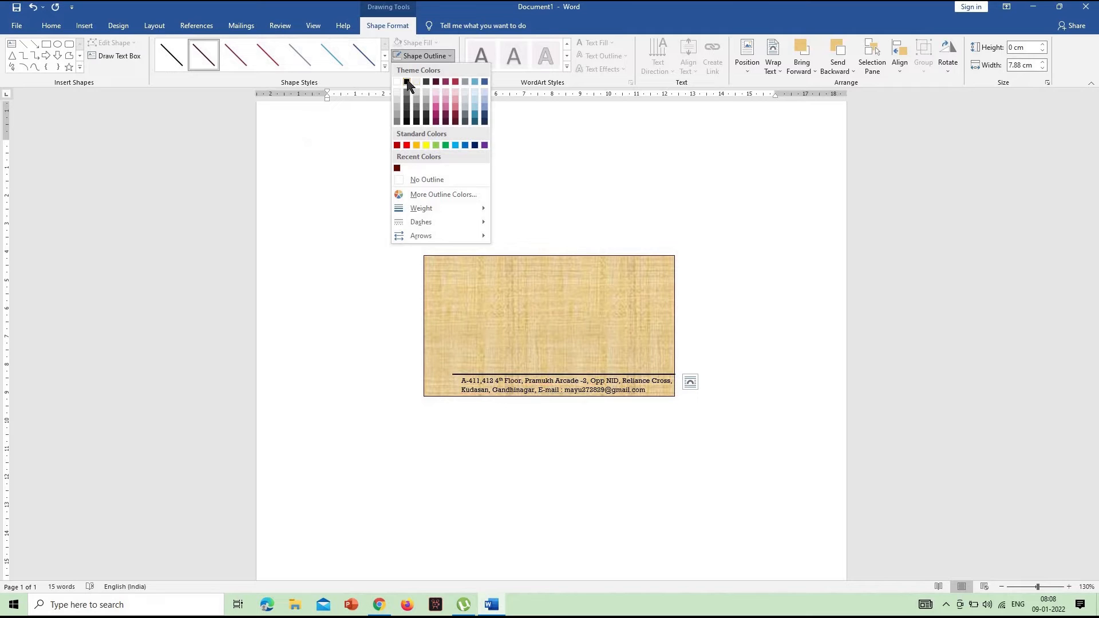
{"action": "left_click", "coordinate": [406, 82]}
{"action": "left_click", "coordinate": [417, 57]}
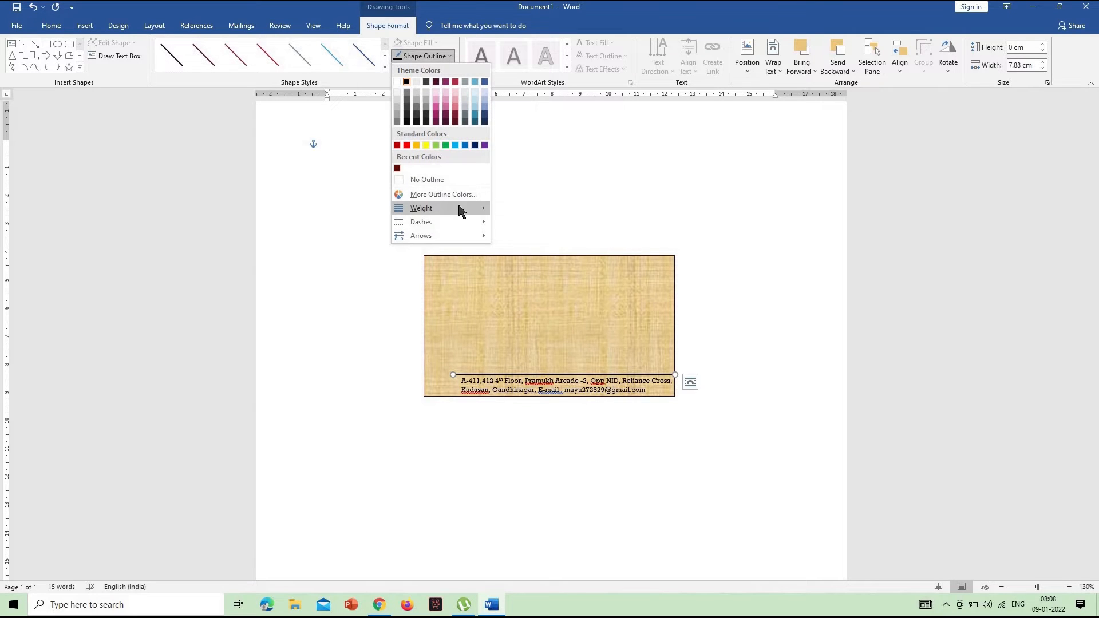
{"action": "mouse_move", "coordinate": [460, 209]}
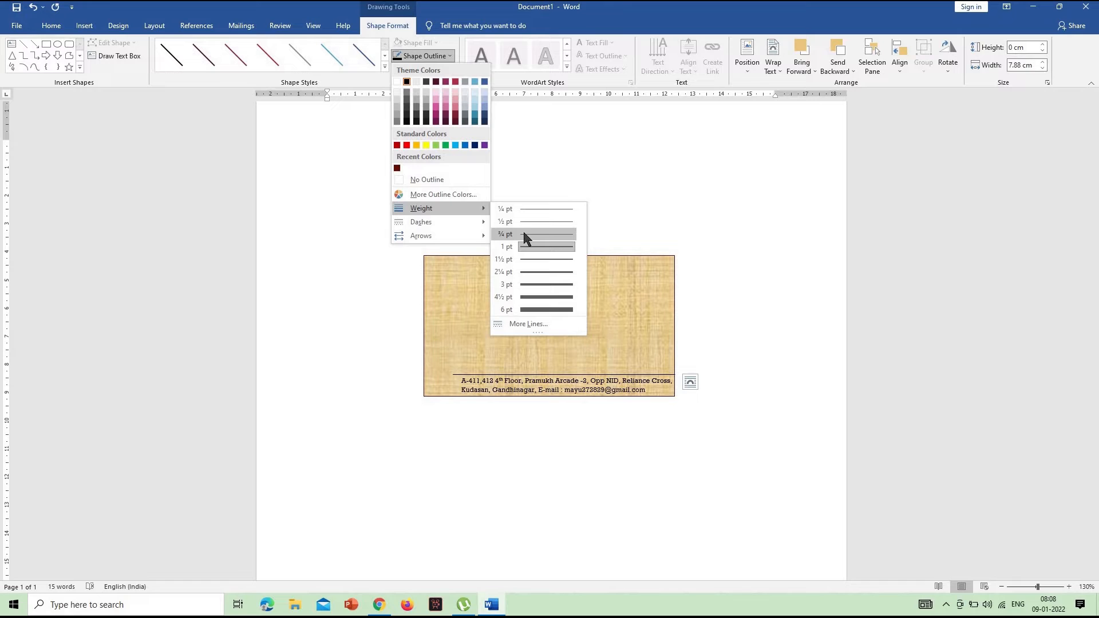
{"action": "left_click", "coordinate": [527, 235]}
{"action": "left_click", "coordinate": [715, 281]}
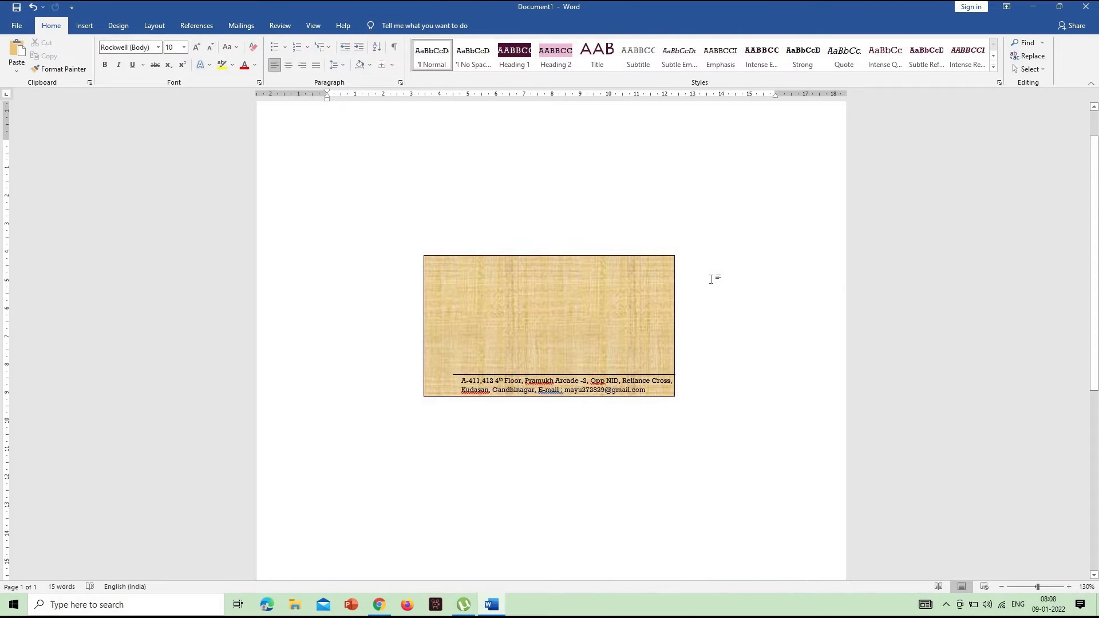
Draw a text box about 8.07 cm wide and 1.81 cm high on the rectangle, just above the horizontal line
{"action": "left_click", "coordinate": [84, 26]}
{"action": "left_click", "coordinate": [166, 60]}
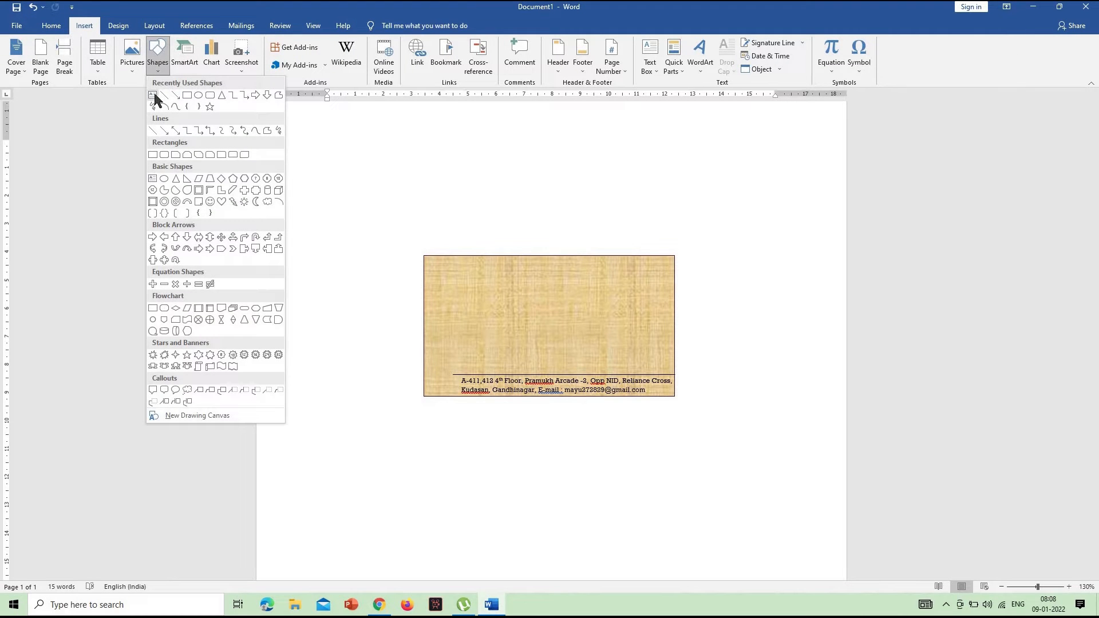
{"action": "left_click", "coordinate": [155, 93]}
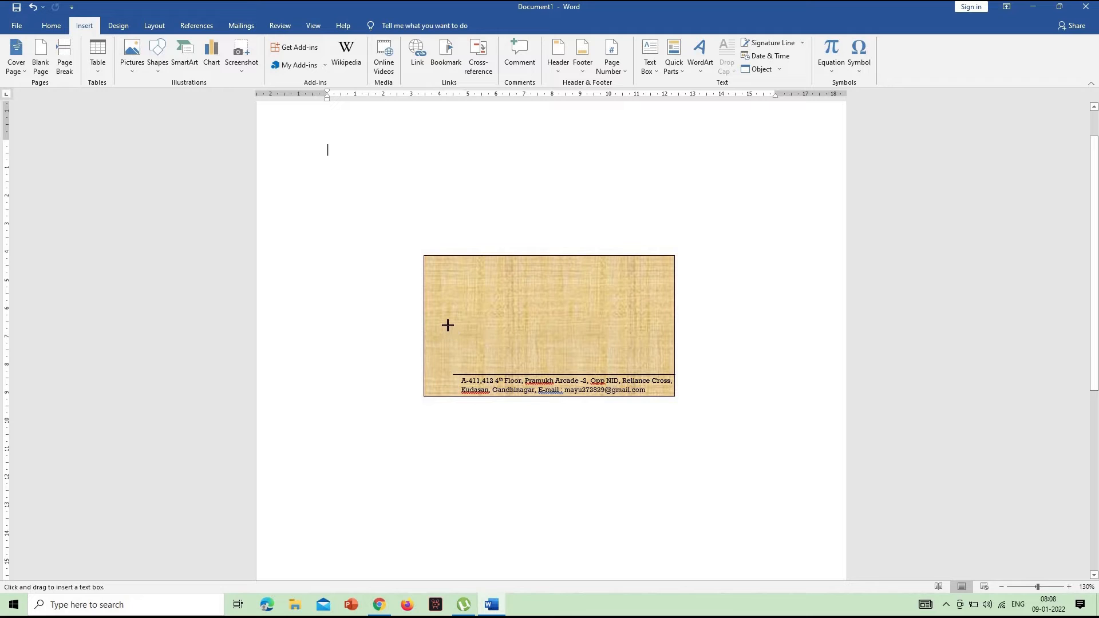
{"action": "left_click_drag", "start_coordinate": [447, 322], "coordinate": [675, 373]}
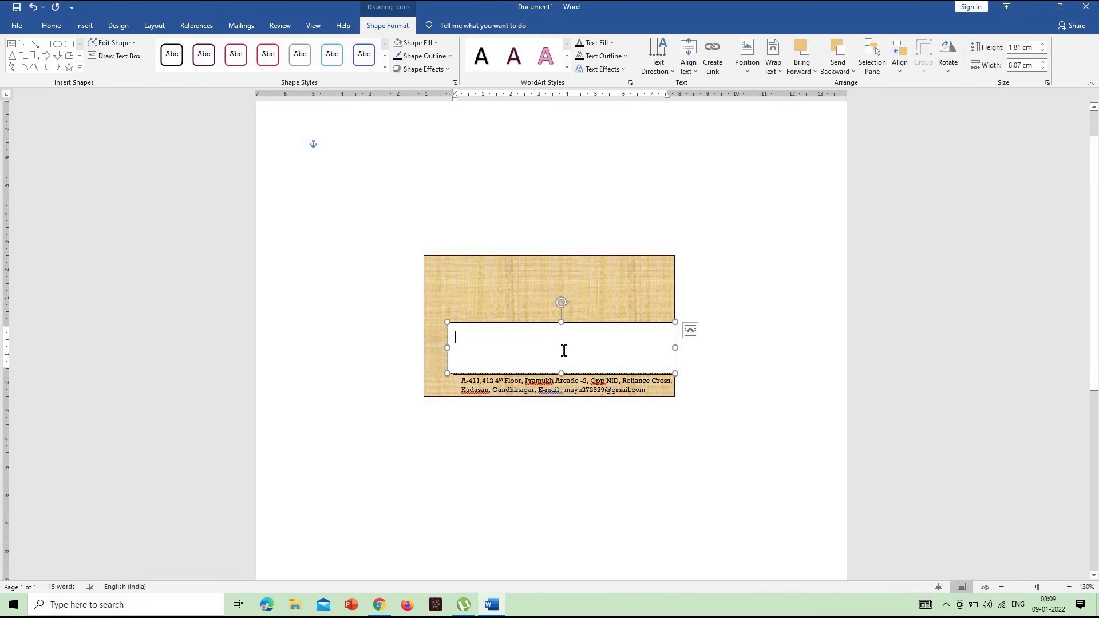
Enter "All Type Of Computer Education PGDCA, BCA, ADCT, CCC, DIPLOMA CERTIFICATE COURSE" in the new text box
{"action": "type", "text": "A"}
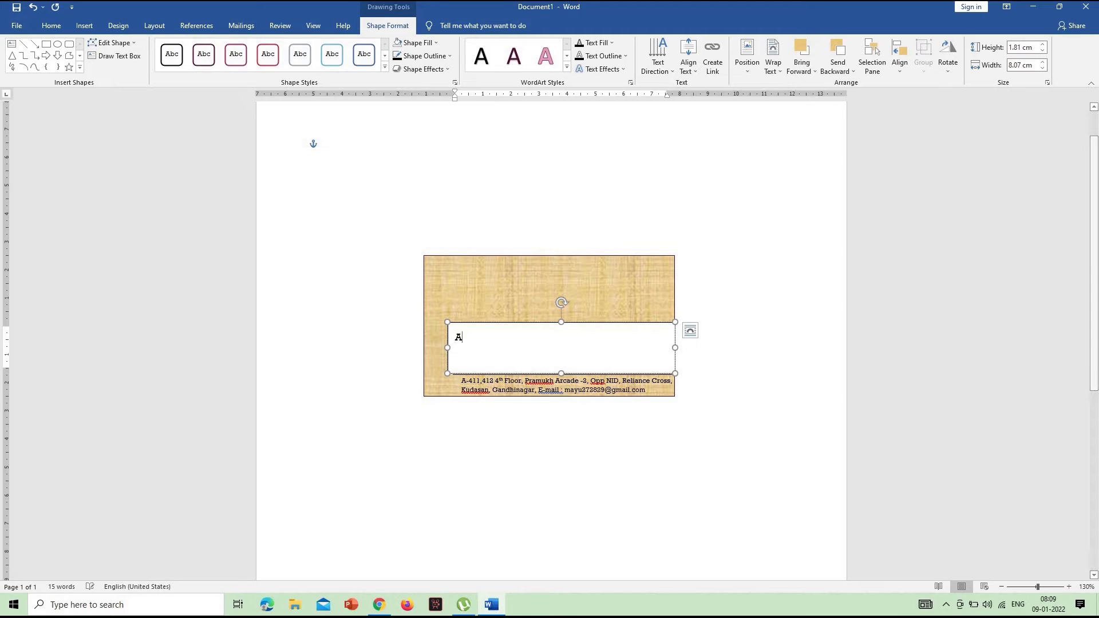
{"action": "type", "text": "ll Type"}
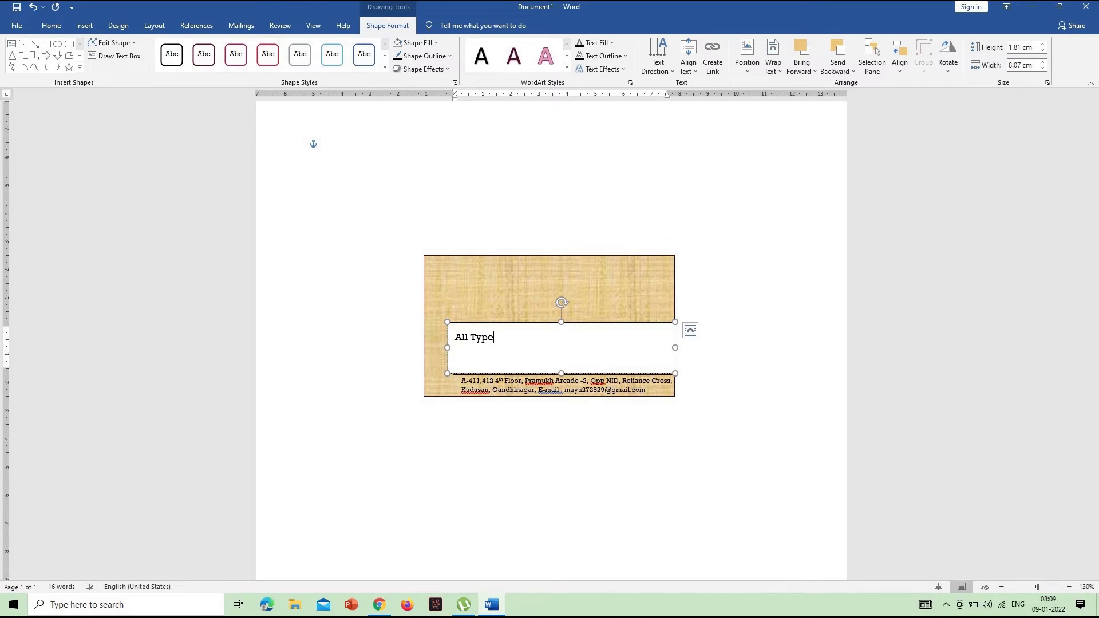
{"action": "type", "text": " Of Computer Education"}
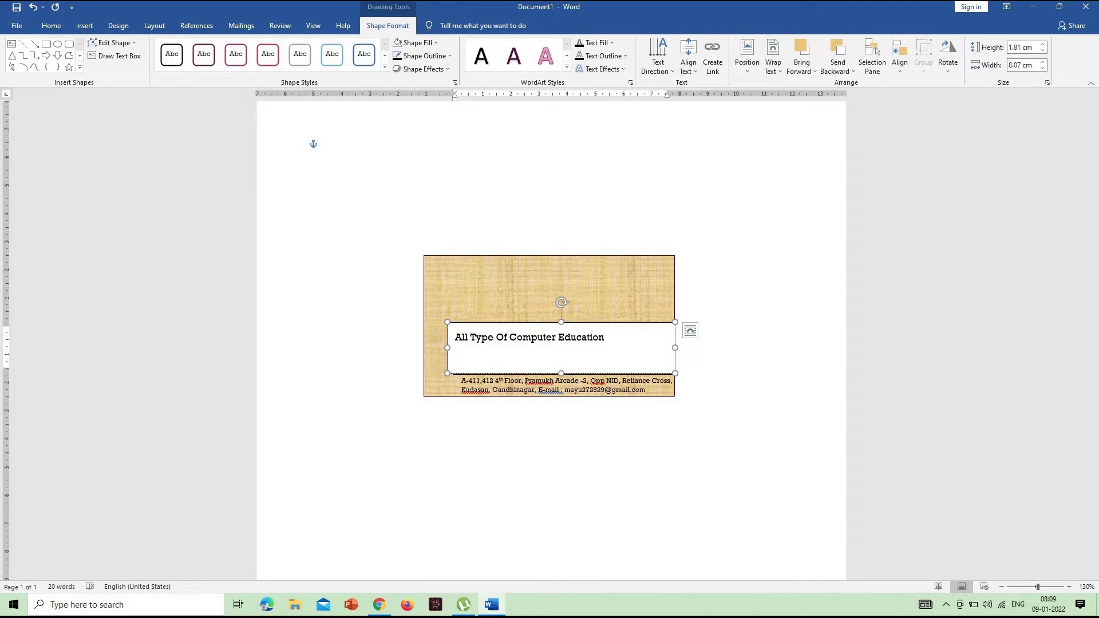
{"action": "type", "text": " PGDCA, BCAD"}
{"action": "key", "text": "BackSpace"}
{"action": "type", "text": "CCC, "}
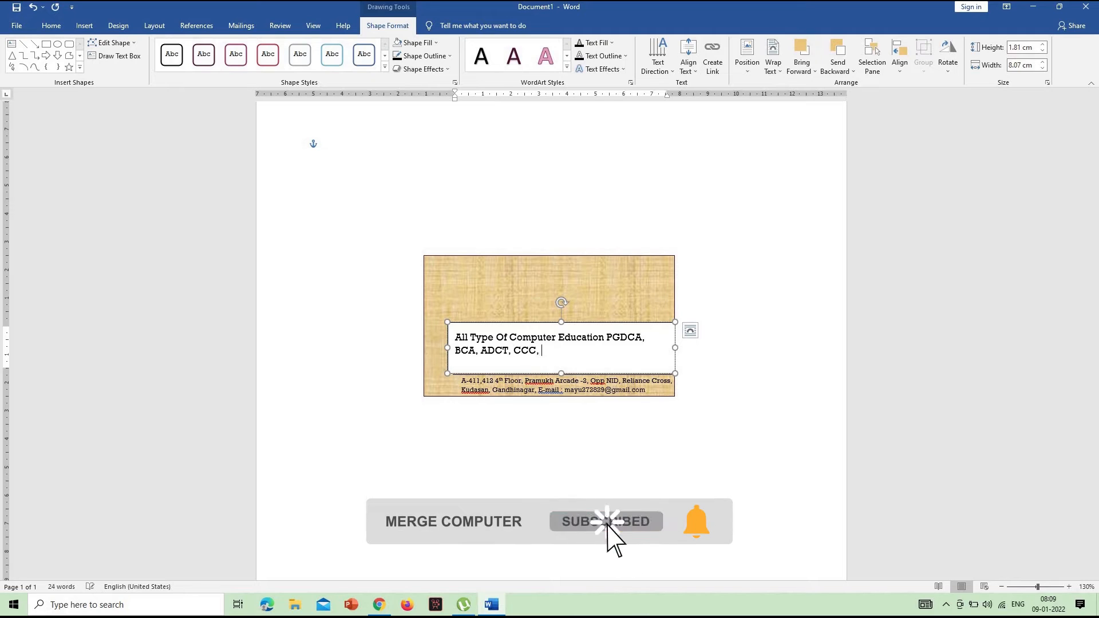
{"action": "type", "text": "DIPLOMA C"}
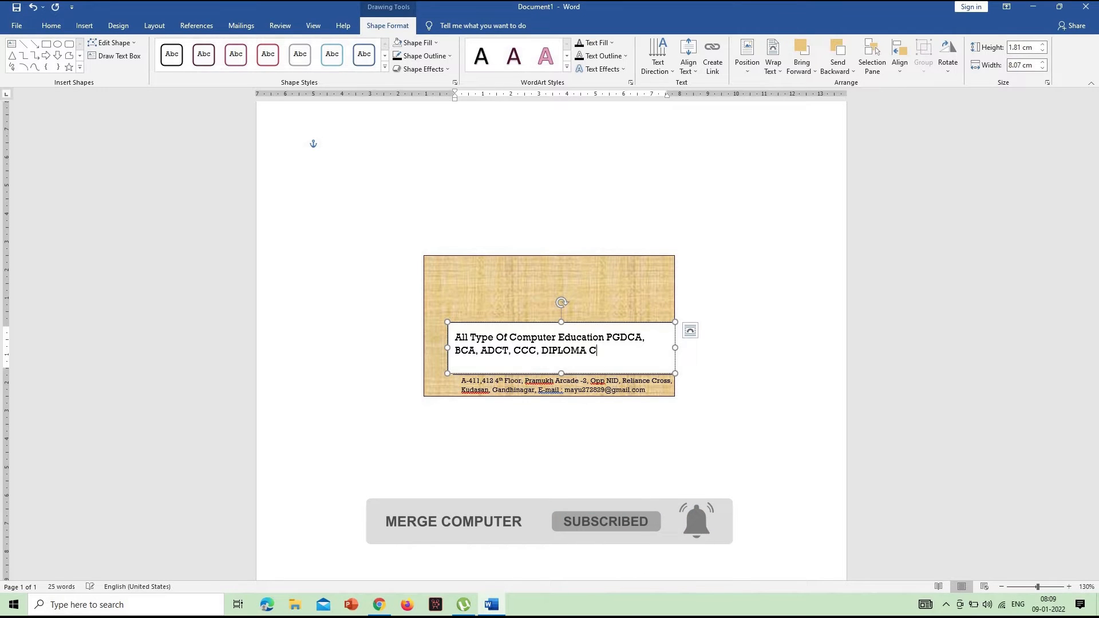
{"action": "type", "text": "ERTIFICATE"}
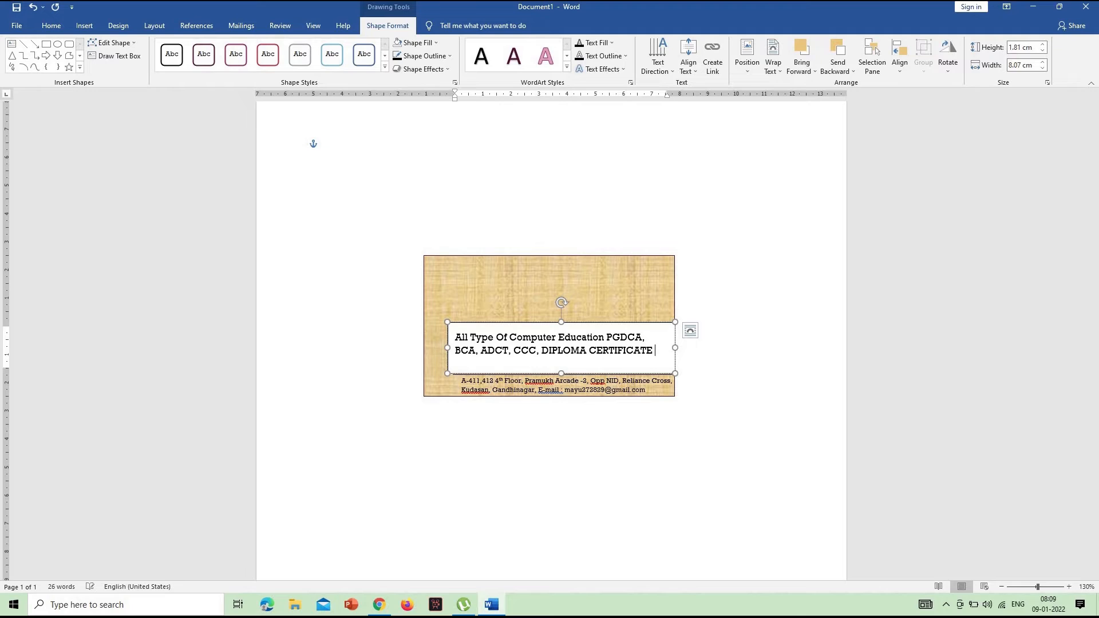
{"action": "type", "text": " COURSE"}
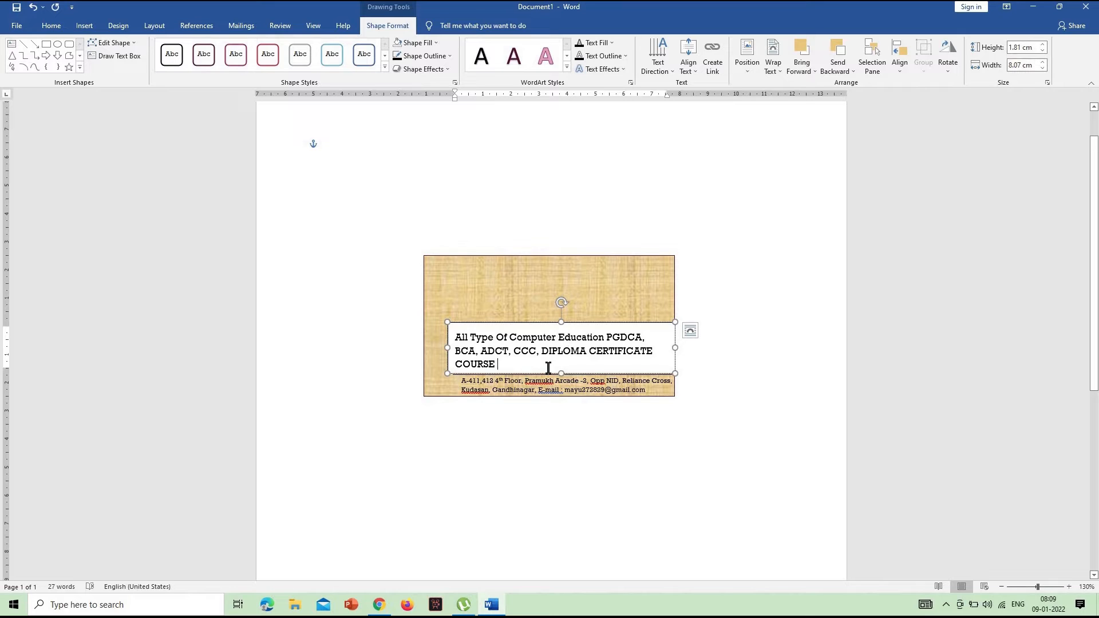
Reduce all the course text in the new text box to 7 pt
{"action": "left_click_drag", "start_coordinate": [455, 336], "coordinate": [498, 364]}
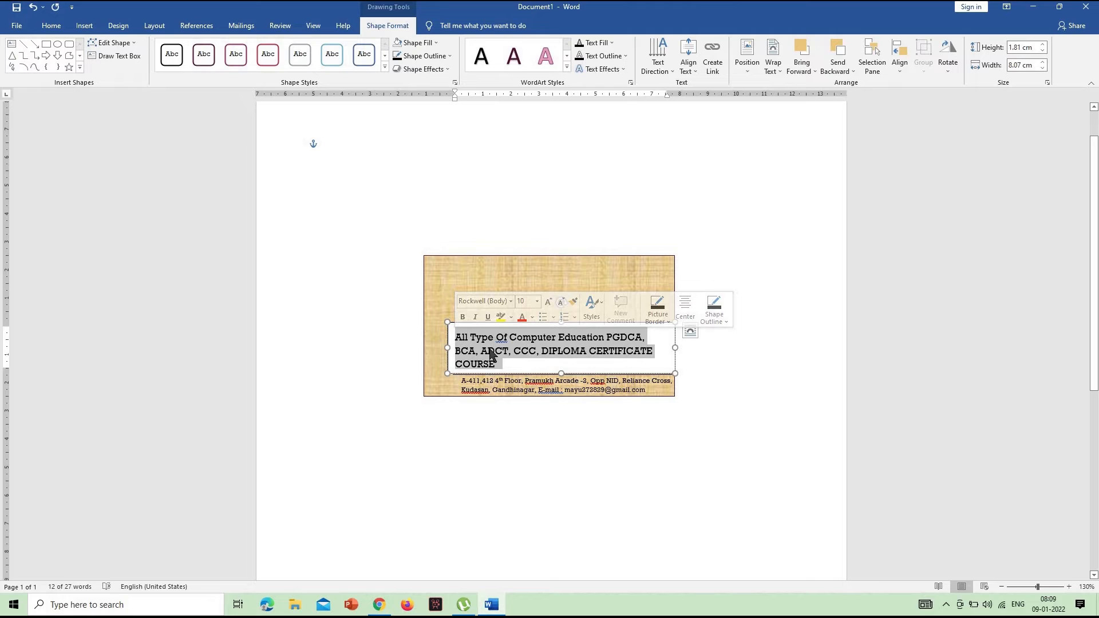
{"action": "left_click", "coordinate": [51, 26]}
{"action": "left_click", "coordinate": [206, 50]}
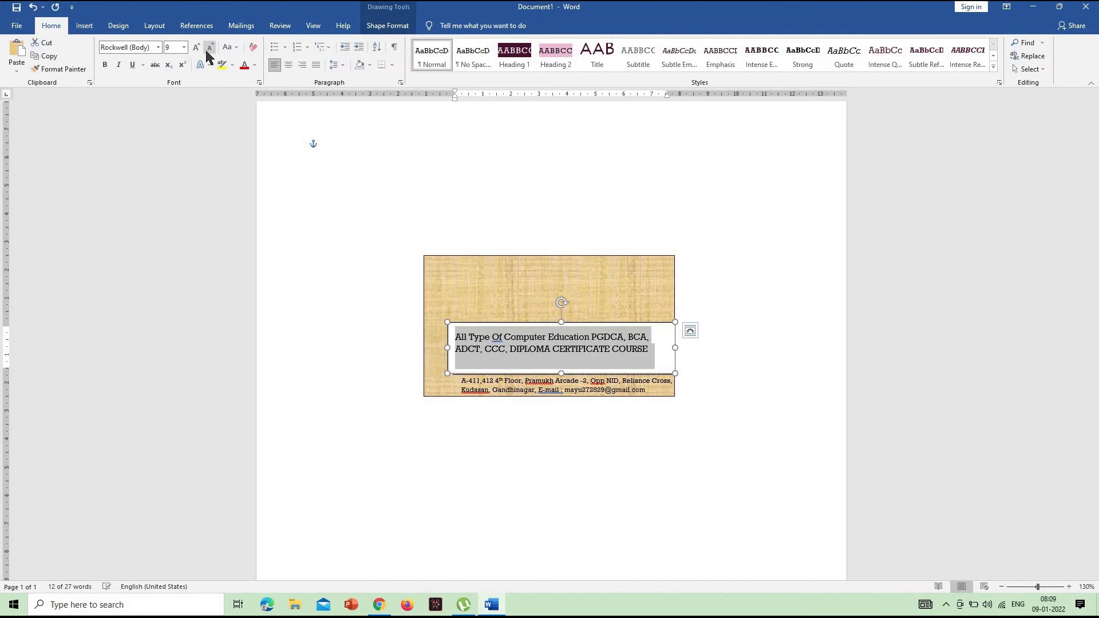
{"action": "left_click", "coordinate": [206, 51]}
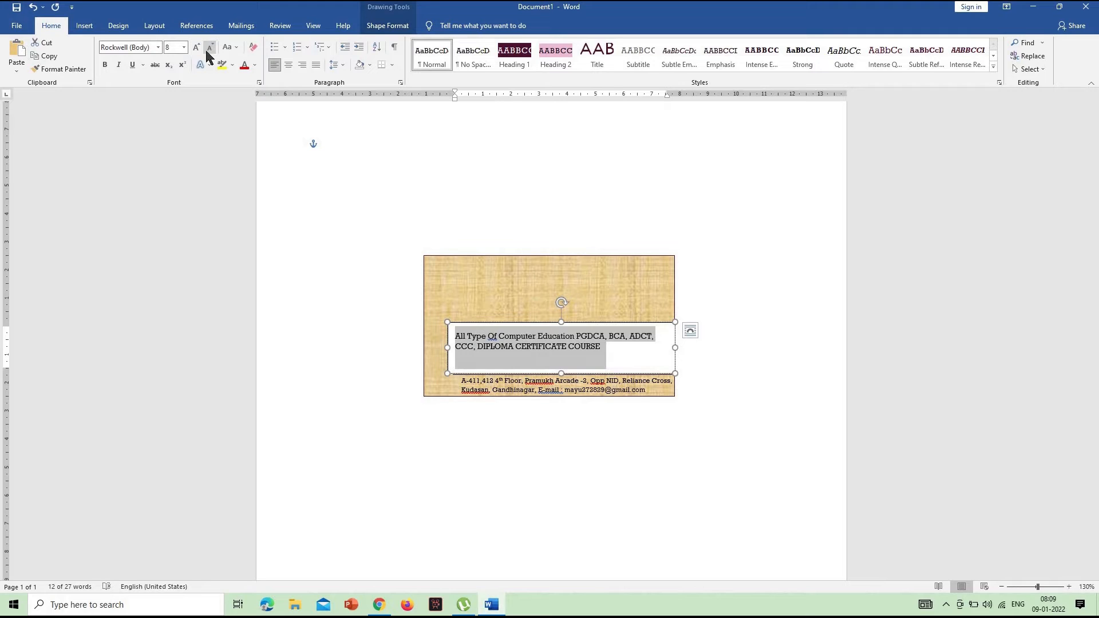
{"action": "left_click", "coordinate": [205, 47]}
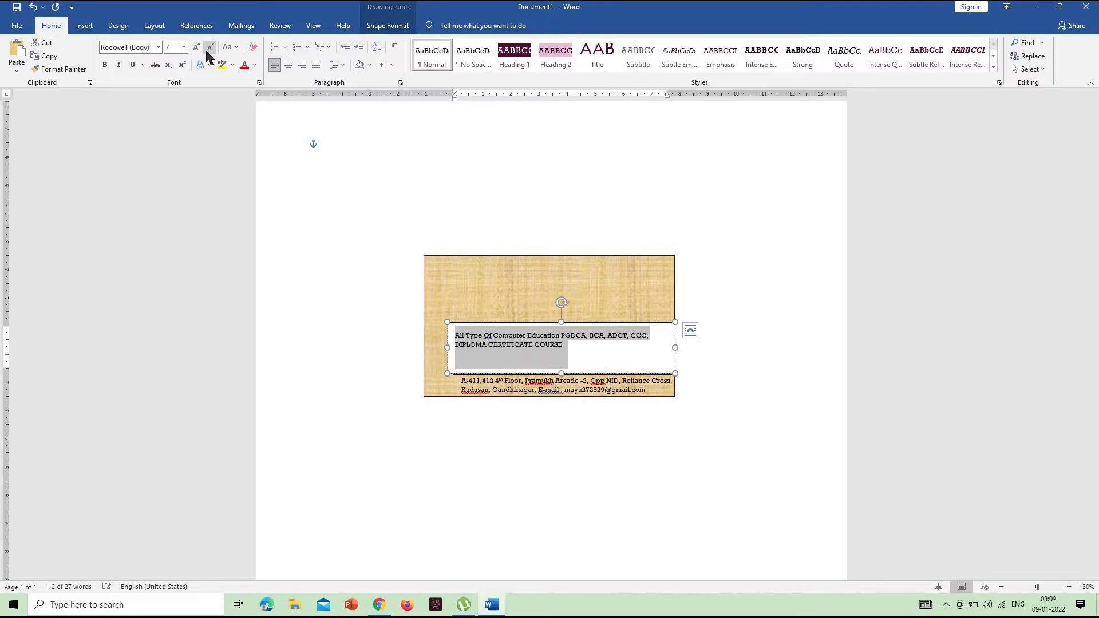
Put the course list on its own line below an indented "All Type Of Computer Education" heading and make that heading bold
{"action": "left_click", "coordinate": [566, 345]}
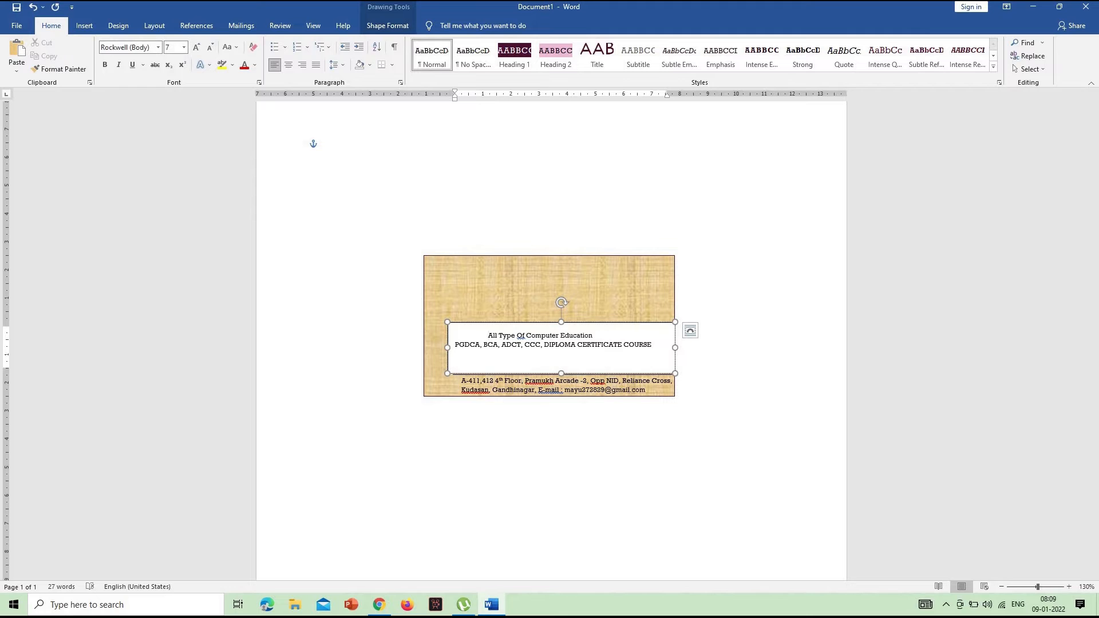
{"action": "left_click_drag", "start_coordinate": [587, 336], "coordinate": [344, 147]}
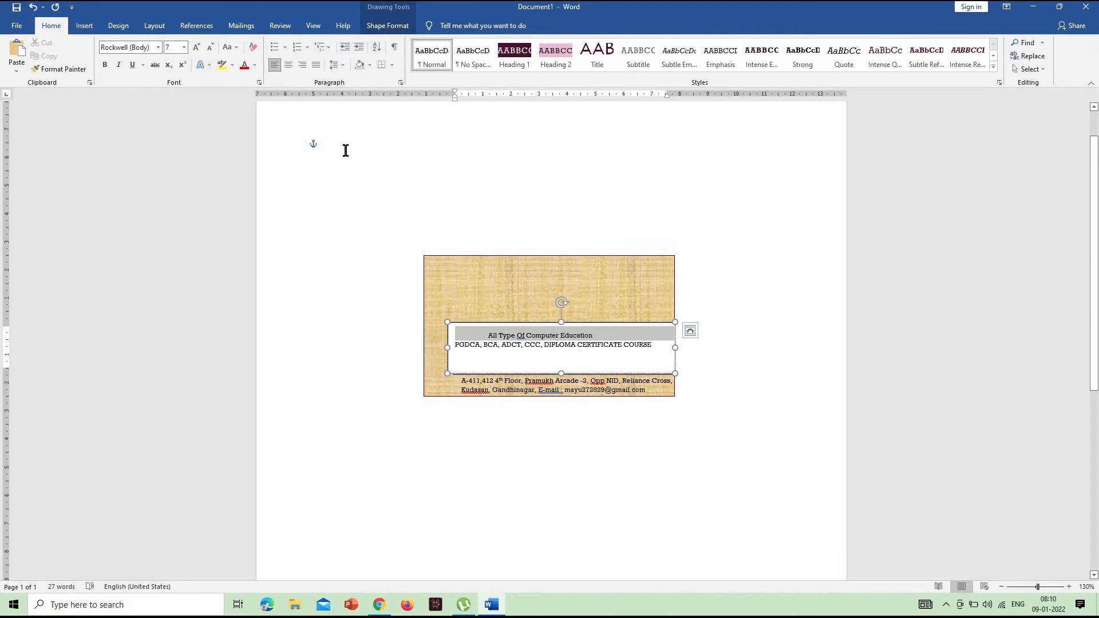
{"action": "left_click", "coordinate": [104, 65]}
{"action": "left_click", "coordinate": [620, 349]}
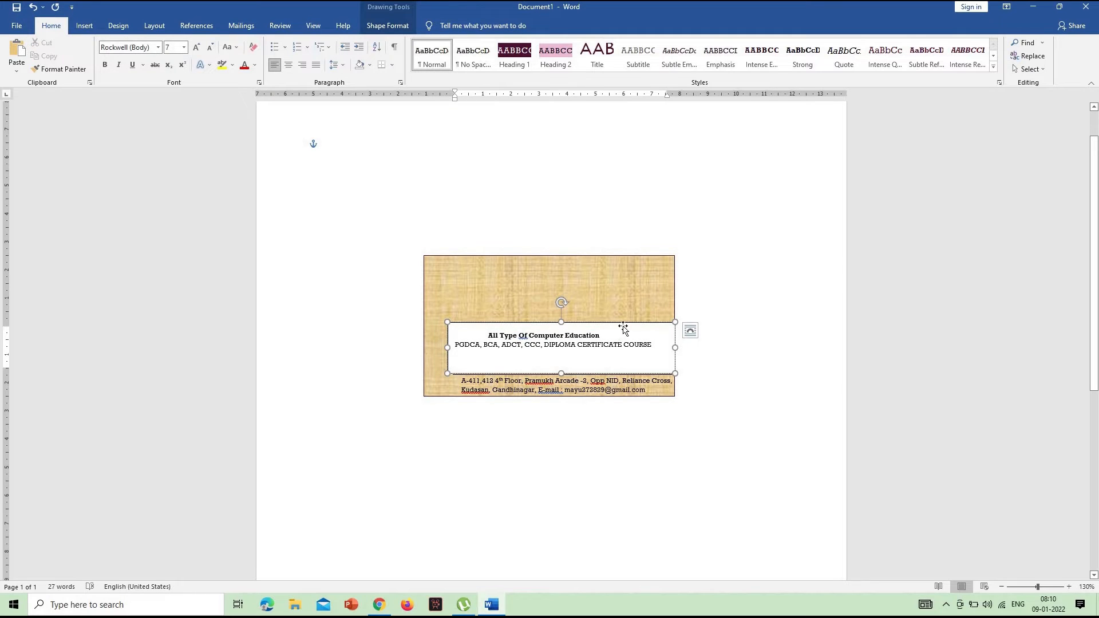
Nudge the course text box down until its lower edge extends just past the rectangle's bottom edge
{"action": "left_click", "coordinate": [623, 325]}
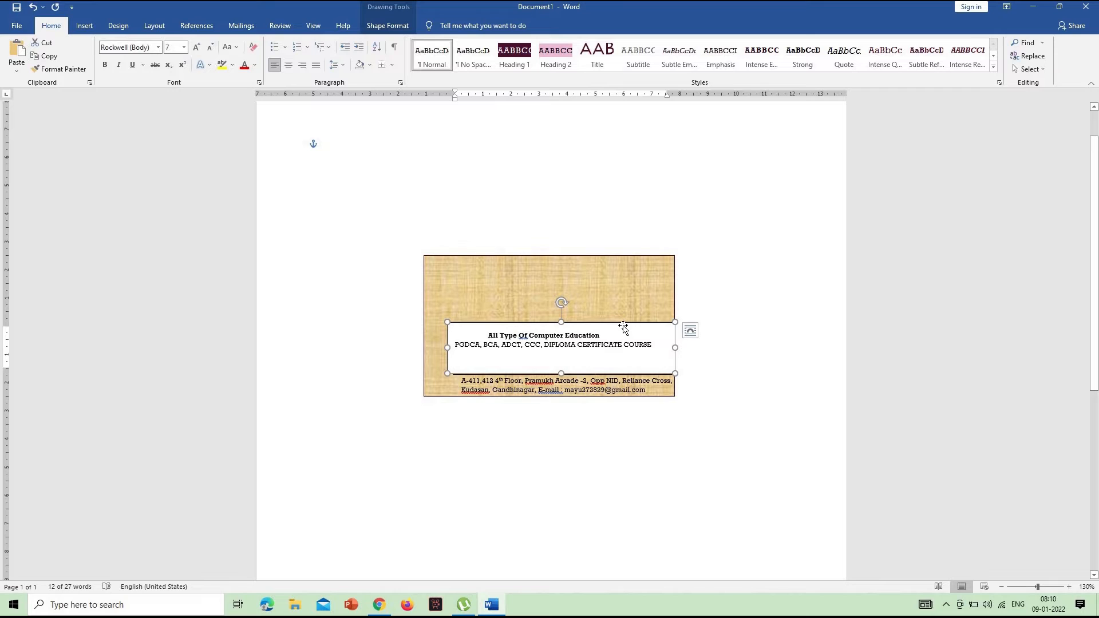
{"action": "key", "text": "Down"}
{"action": "key", "text": "Down"}
{"action": "key", "text": "Down"}
{"action": "key", "text": "Down"}
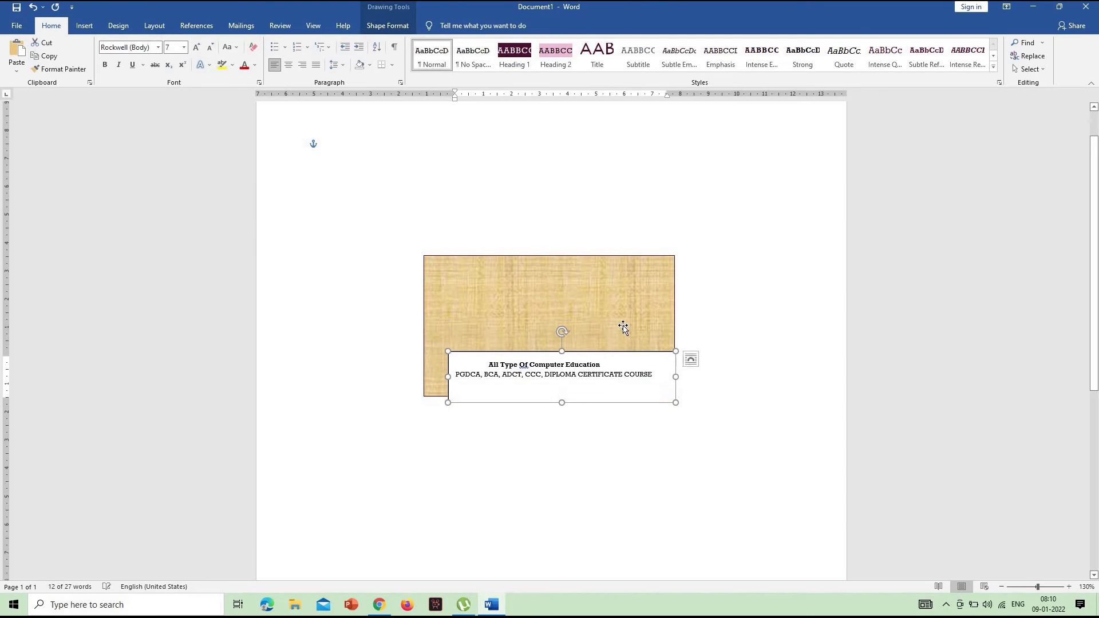
Nudge the course text box right and slightly up until the start of the address lines is uncovered beside it
{"action": "key", "text": "ctrl+Right"}
{"action": "key", "text": "ctrl+Right"}
{"action": "key", "text": "ctrl+Right"}
{"action": "key", "text": "ctrl+Up"}
{"action": "key", "text": "ctrl+Up"}
{"action": "key", "text": "ctrl+Up"}
{"action": "key", "text": "ctrl+Up"}
{"action": "key", "text": "ctrl+Up"}
{"action": "key", "text": "ctrl+Right"}
{"action": "key", "text": "ctrl+Right"}
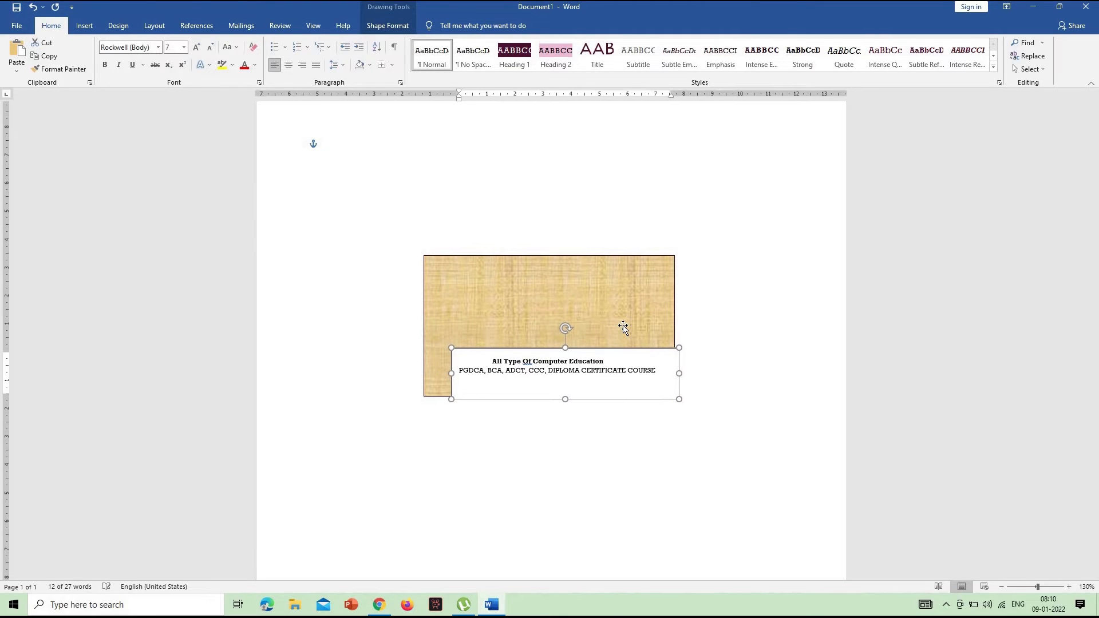
{"action": "key", "text": "Right"}
{"action": "key", "text": "ctrl+Up"}
{"action": "key", "text": "ctrl+Up"}
{"action": "key", "text": "ctrl+Right"}
{"action": "key", "text": "ctrl+Right"}
{"action": "key", "text": "ctrl+Right"}
{"action": "key", "text": "ctrl+Right"}
{"action": "key", "text": "ctrl+Right"}
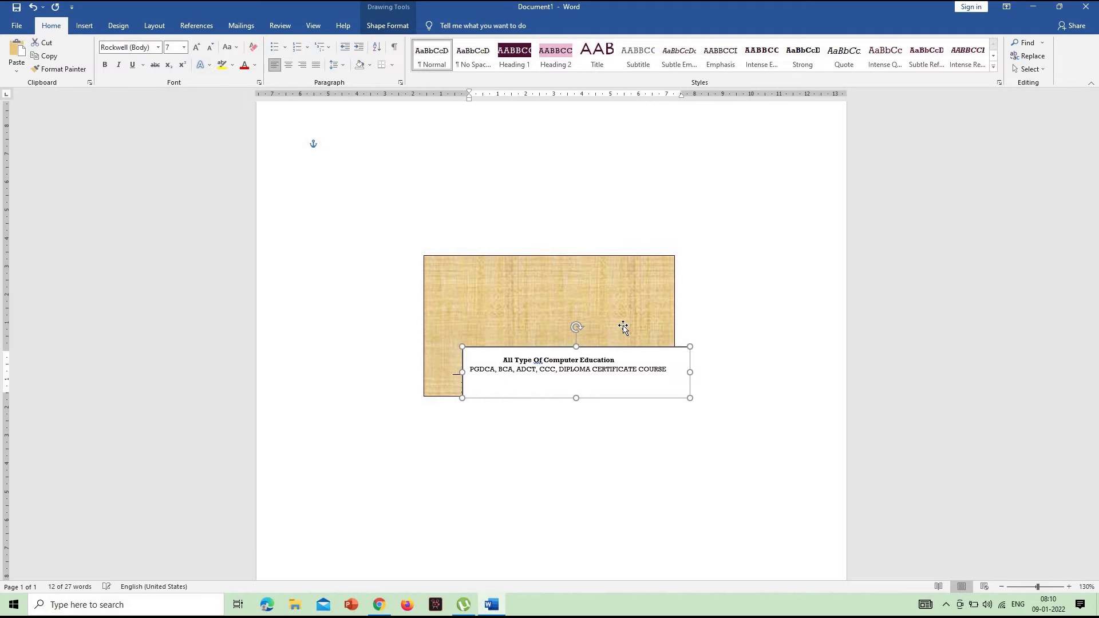
{"action": "key", "text": "ctrl+Right"}
{"action": "key", "text": "ctrl+Right"}
{"action": "key", "text": "ctrl+Right"}
{"action": "key", "text": "ctrl+Right"}
{"action": "key", "text": "ctrl+Right"}
{"action": "key", "text": "ctrl+Right"}
{"action": "key", "text": "ctrl+Right"}
{"action": "key", "text": "ctrl+Right"}
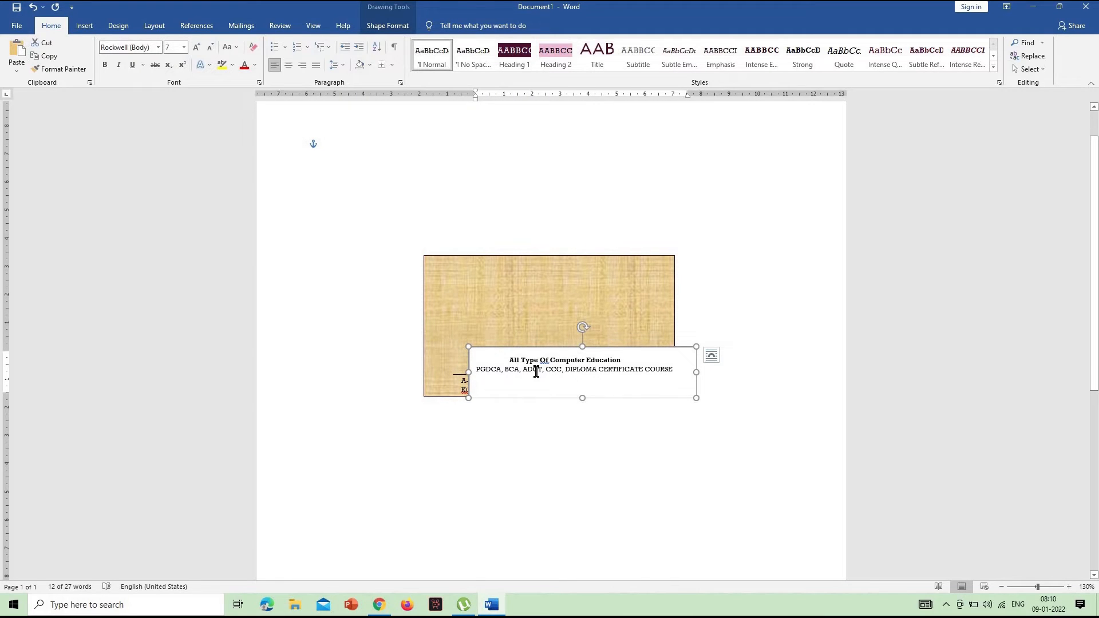
Insert "TALLY," between BCA and ADCT in the course list
{"action": "left_click", "coordinate": [524, 369]}
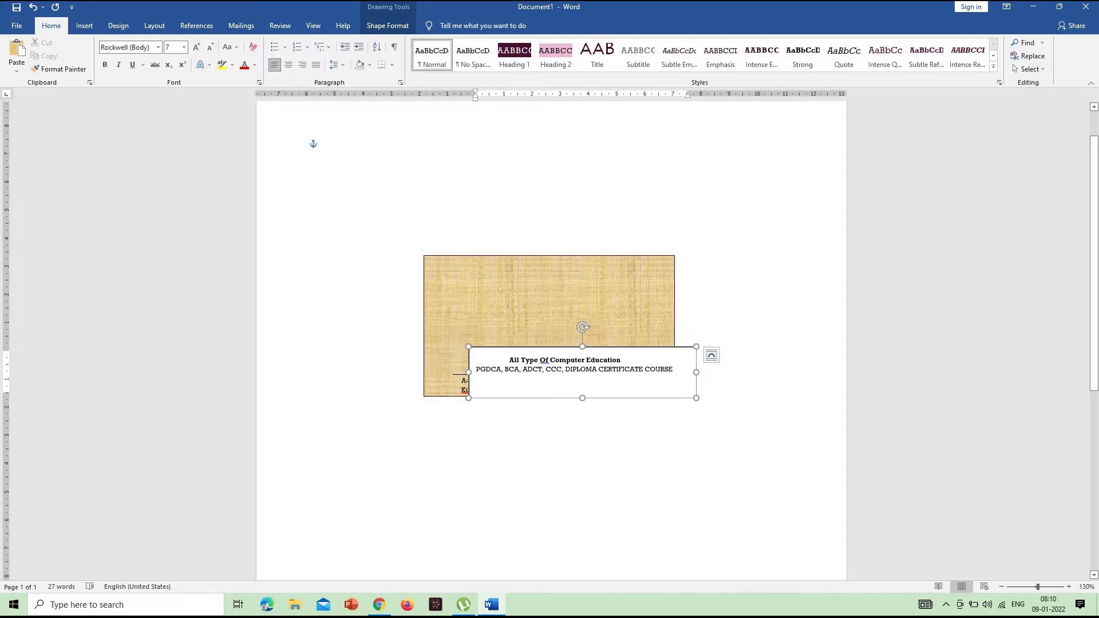
{"action": "type", "text": "TALLY"}
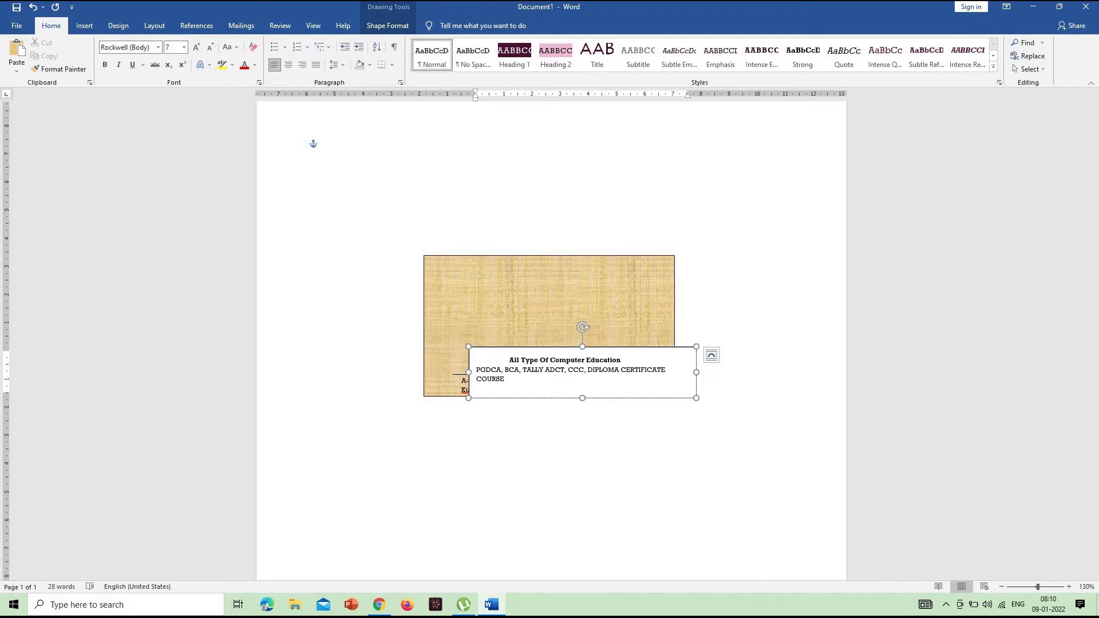
{"action": "key", "text": "BackSpace"}
{"action": "type", "text": ","}
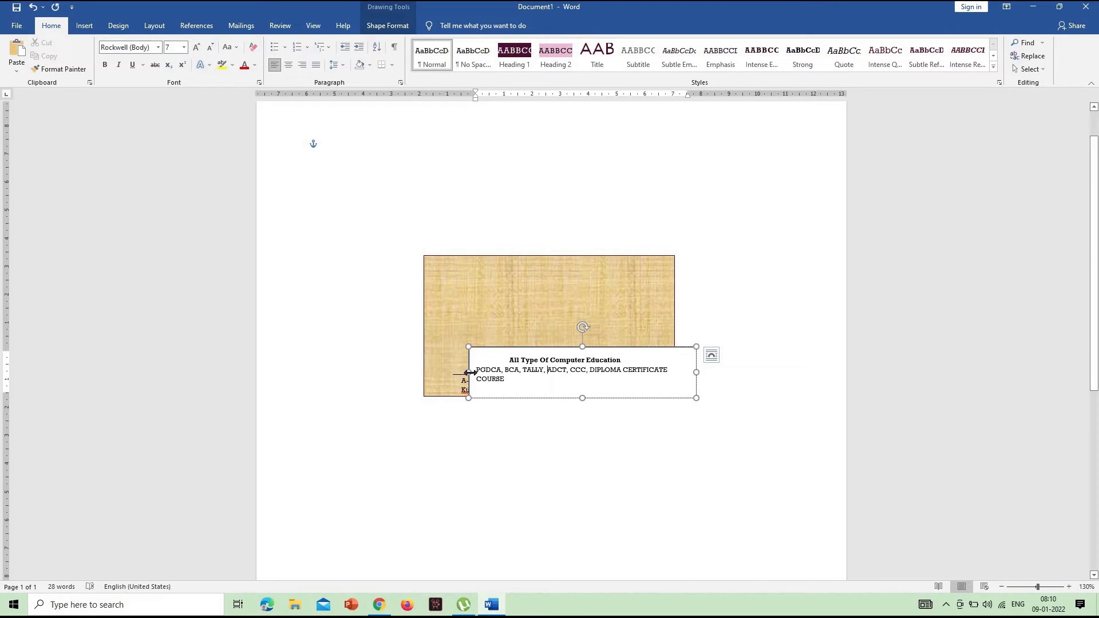
Widen the course text box leftward to about 8.9 cm so the whole course list fits on one line
{"action": "left_click_drag", "start_coordinate": [468, 372], "coordinate": [446, 372]}
{"action": "left_click", "coordinate": [629, 346]}
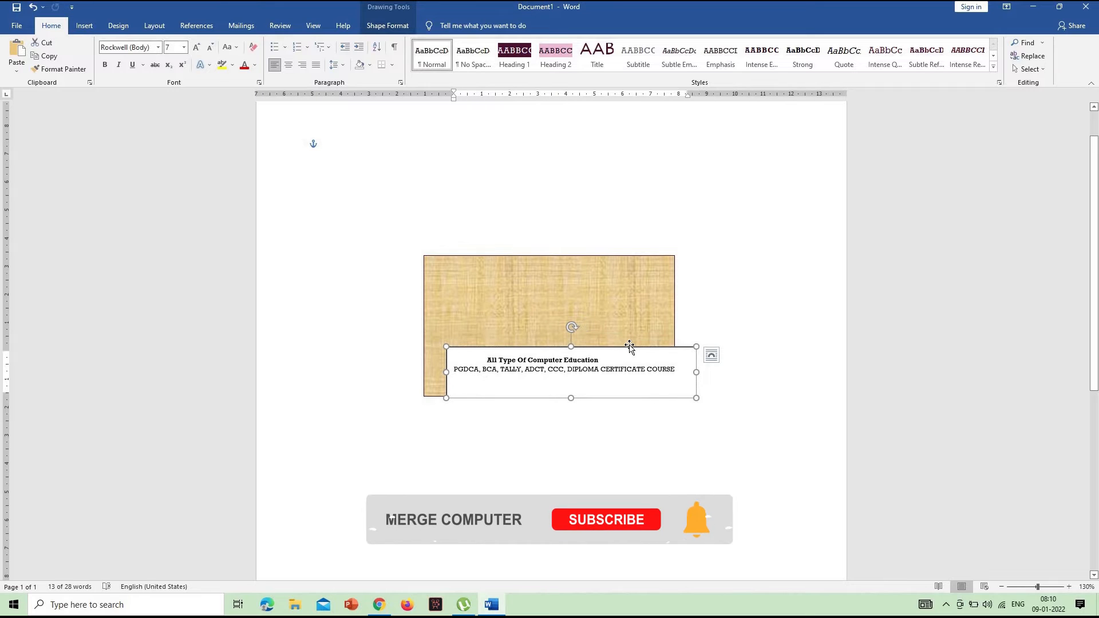
{"action": "left_click_drag", "start_coordinate": [629, 346], "coordinate": [629, 346]}
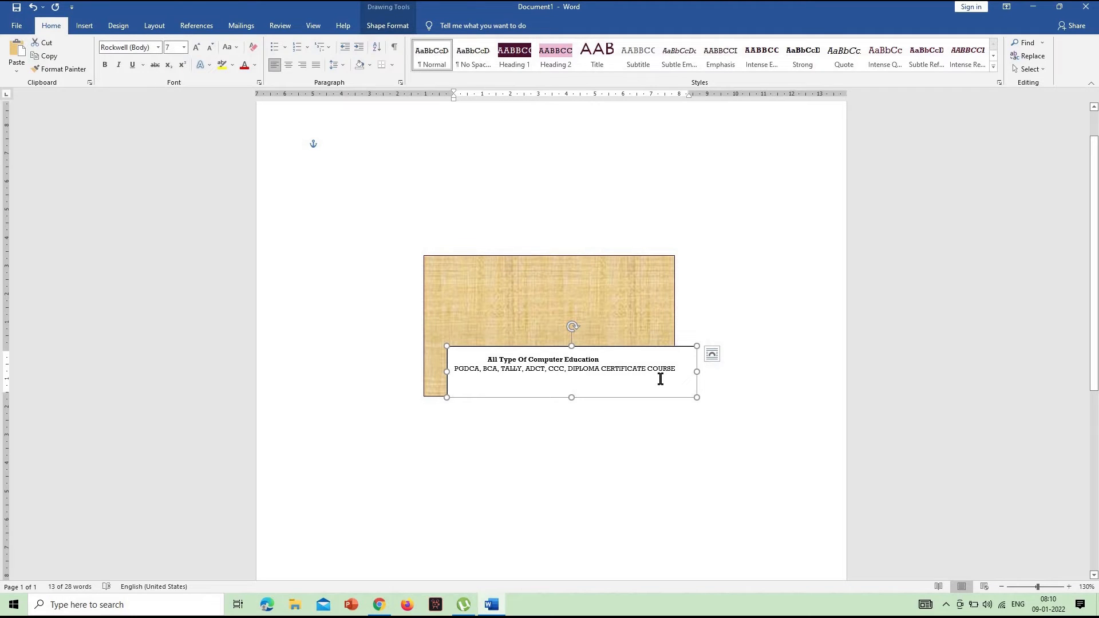
Set the course text box to no fill and no outline
{"action": "left_click", "coordinate": [387, 26]}
{"action": "left_click", "coordinate": [415, 43]}
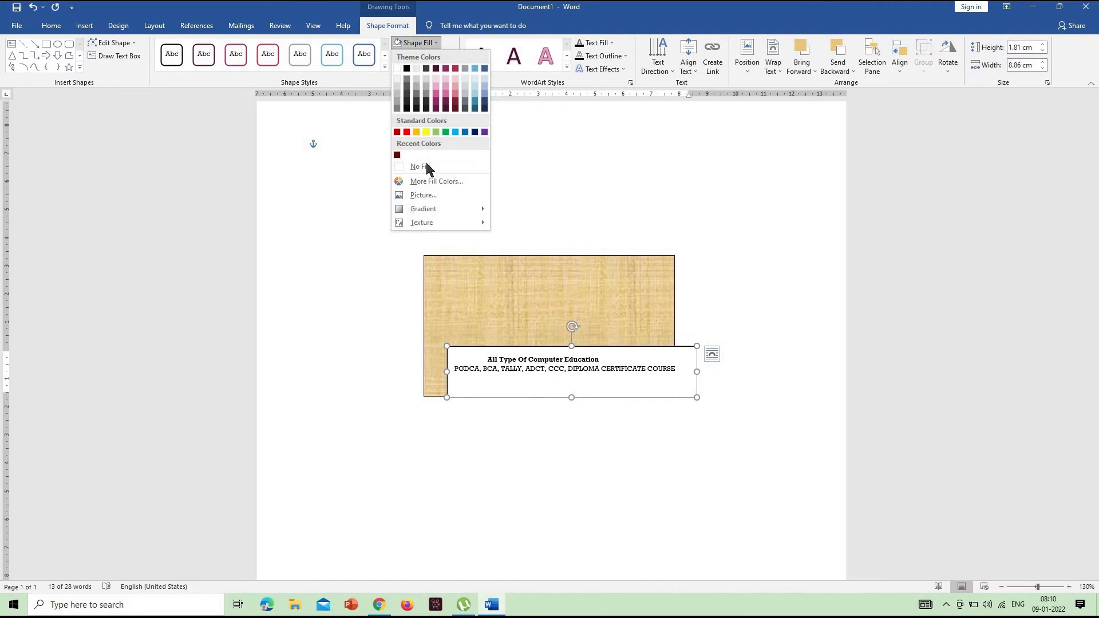
{"action": "left_click", "coordinate": [420, 166]}
{"action": "left_click", "coordinate": [423, 55]}
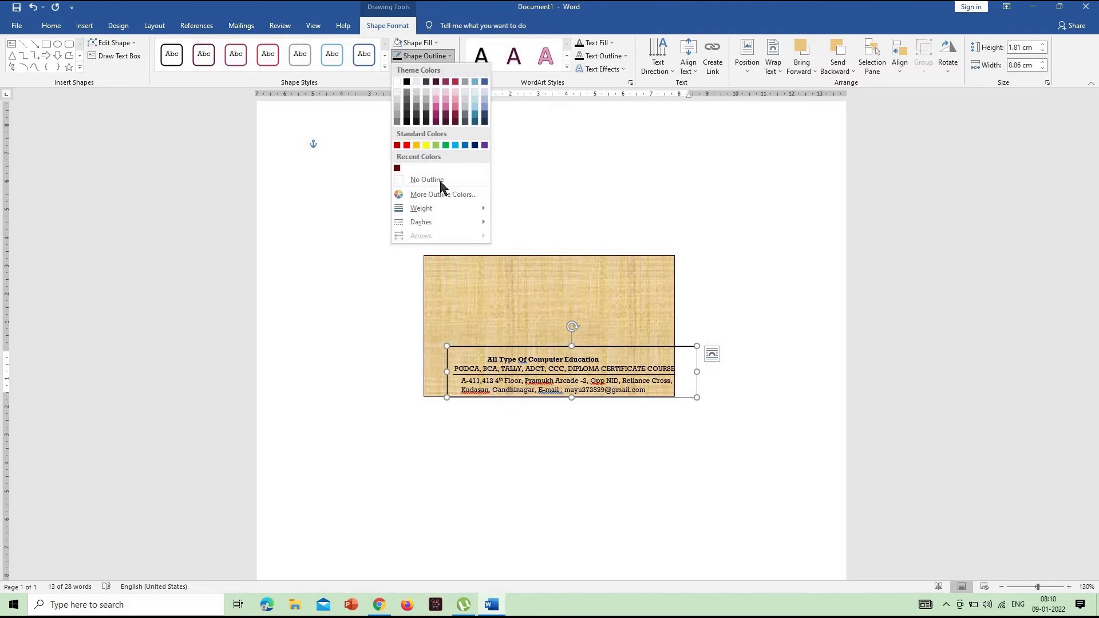
{"action": "left_click", "coordinate": [440, 181]}
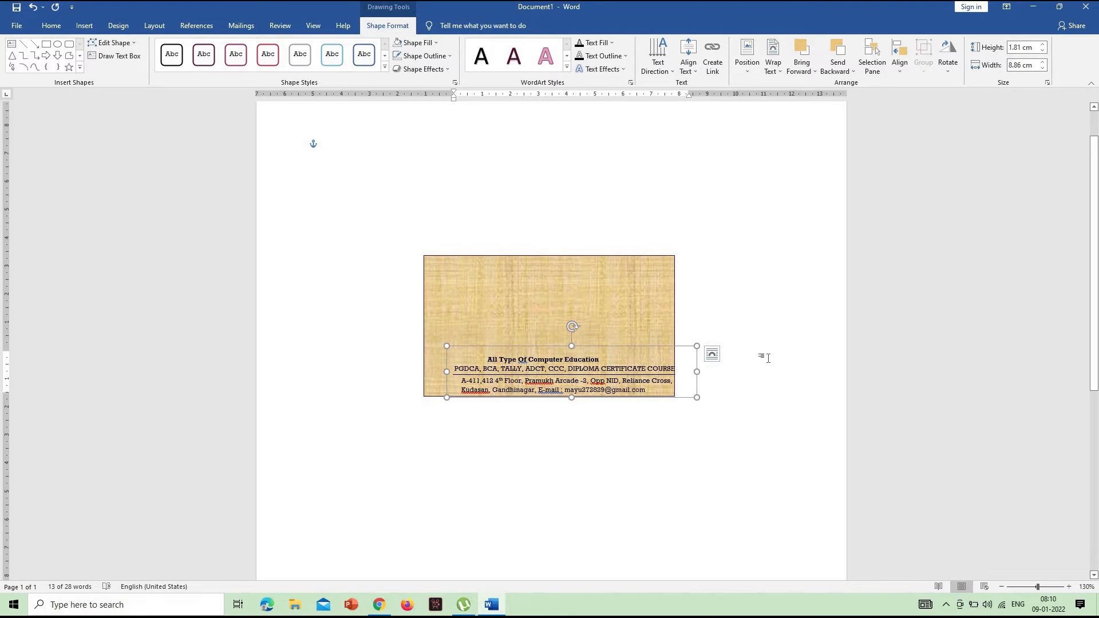
Nudge the transparent course text box slightly left and down so the course list sits directly on the dividing line
{"action": "key", "text": "ctrl+Left"}
{"action": "key", "text": "ctrl+Left"}
{"action": "key", "text": "ctrl+Left"}
{"action": "key", "text": "ctrl+Down"}
{"action": "key", "text": "ctrl+Down"}
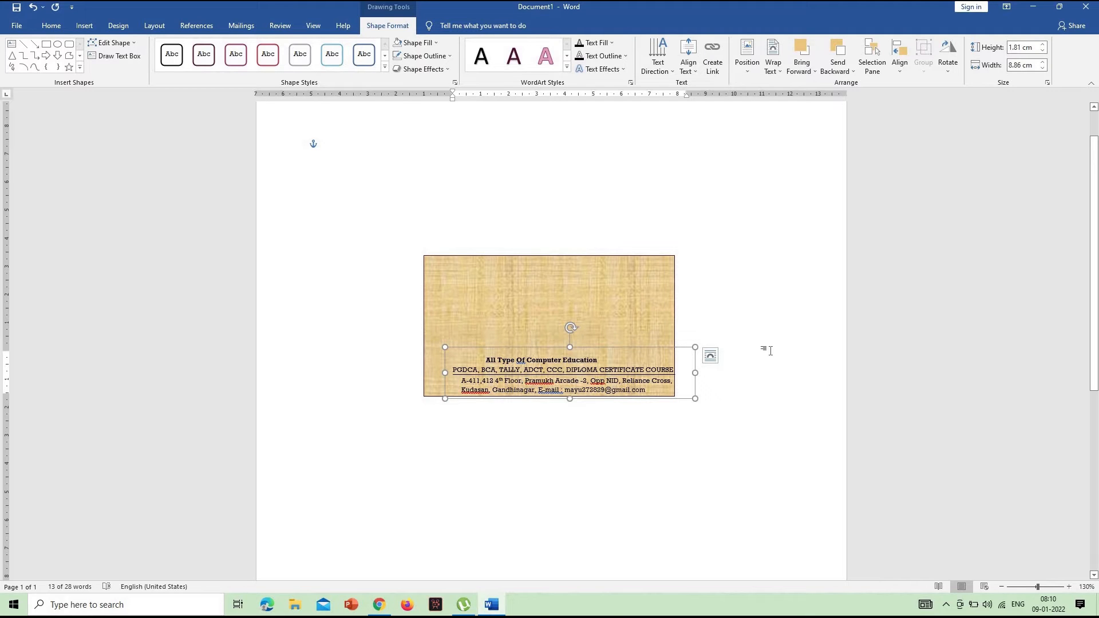
{"action": "key", "text": "Escape"}
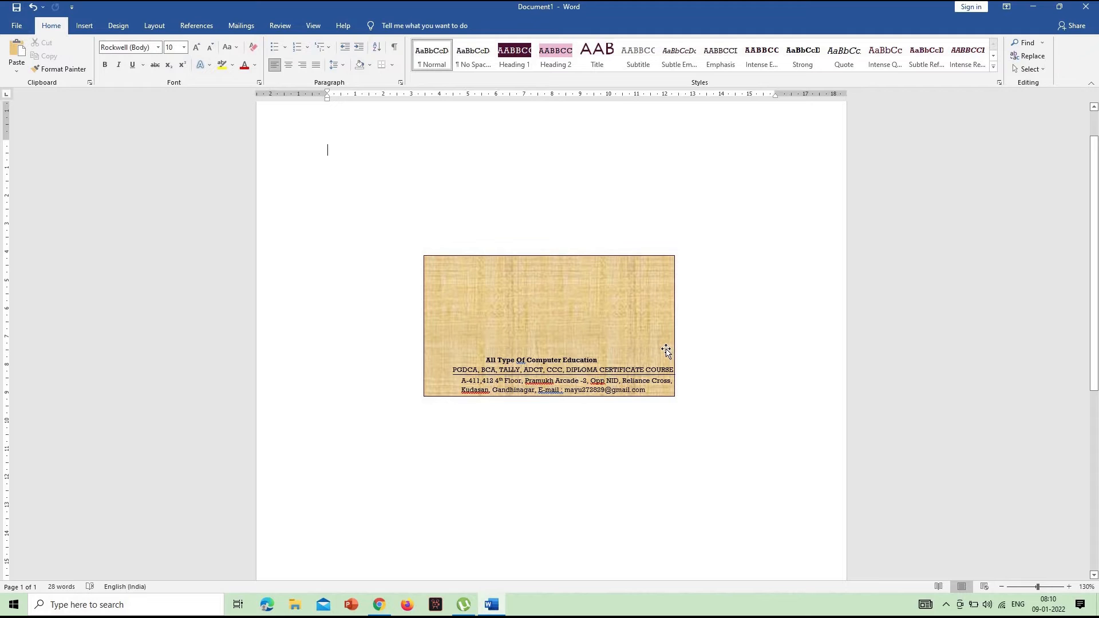
Draw a text box about 6.07 cm wide and 0.85 cm high above the course heading, ending at the rectangle's right edge
{"action": "left_click", "coordinate": [84, 26]}
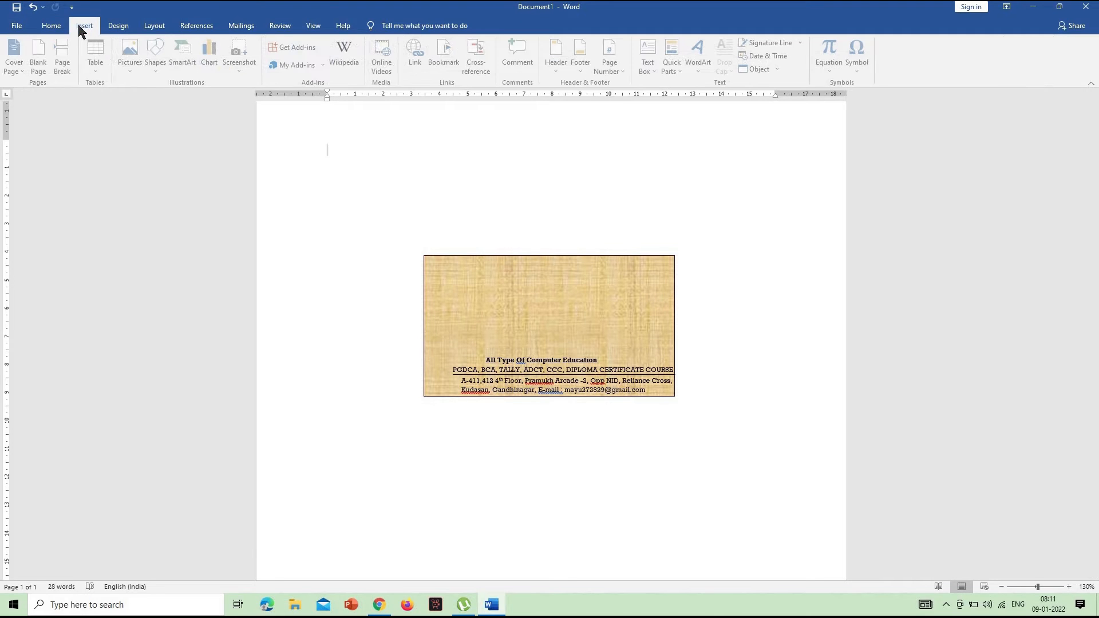
{"action": "left_click", "coordinate": [156, 60]}
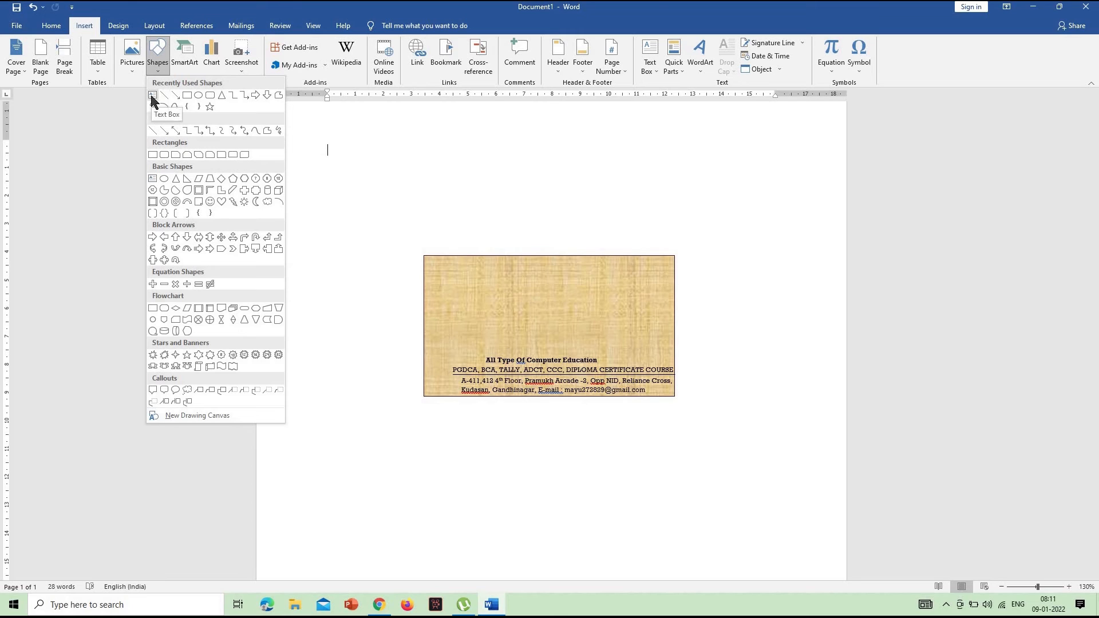
{"action": "left_click", "coordinate": [153, 96]}
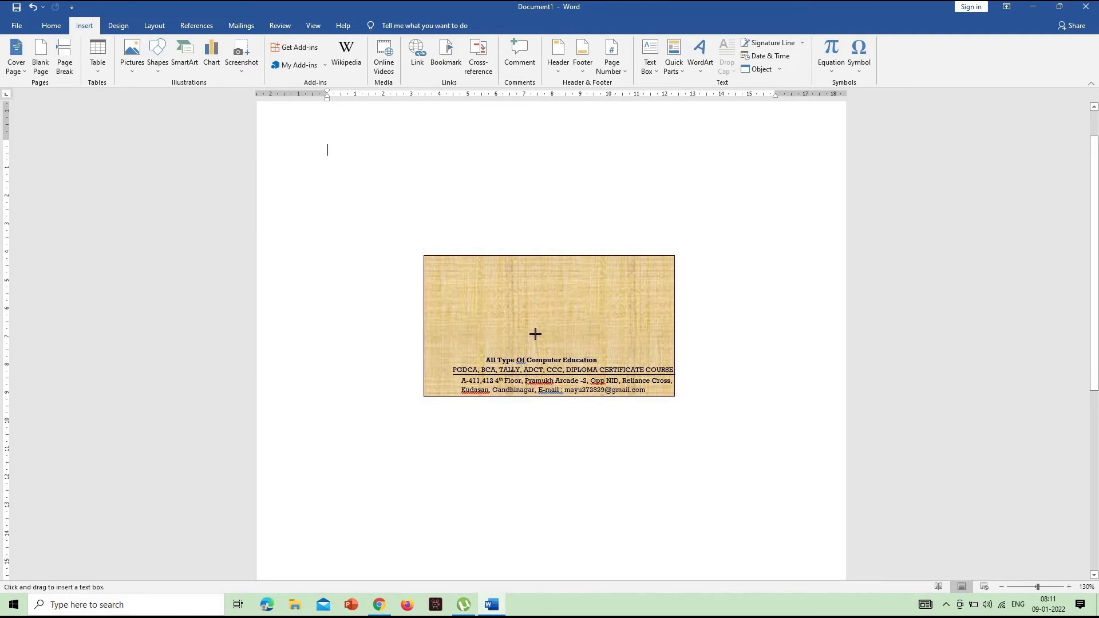
{"action": "left_click_drag", "start_coordinate": [527, 334], "coordinate": [676, 354]}
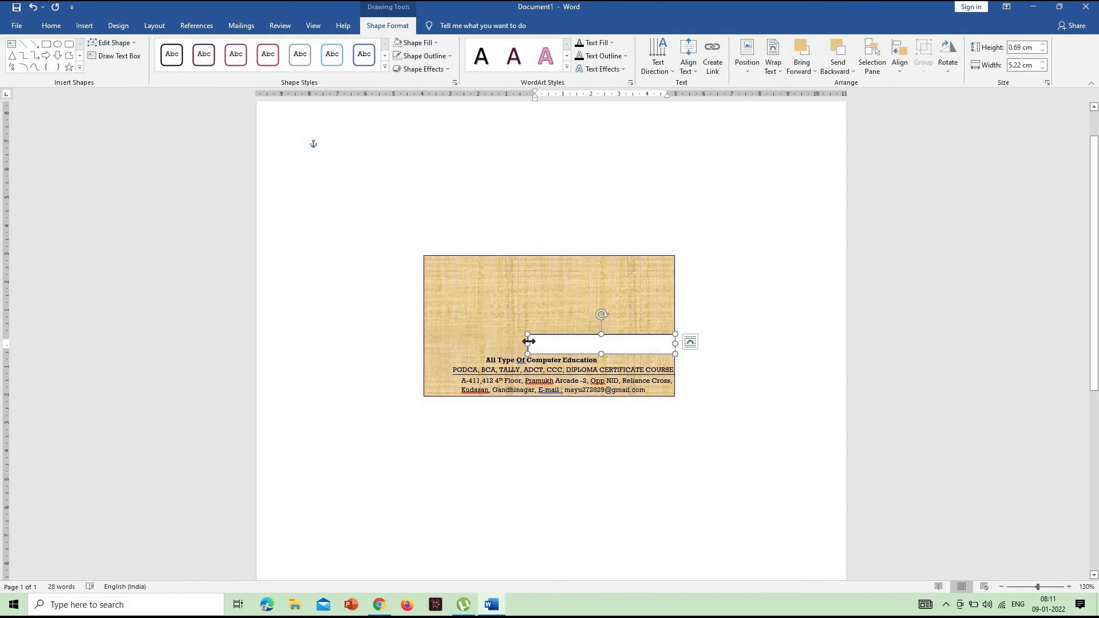
{"action": "left_click_drag", "start_coordinate": [526, 346], "coordinate": [504, 345]}
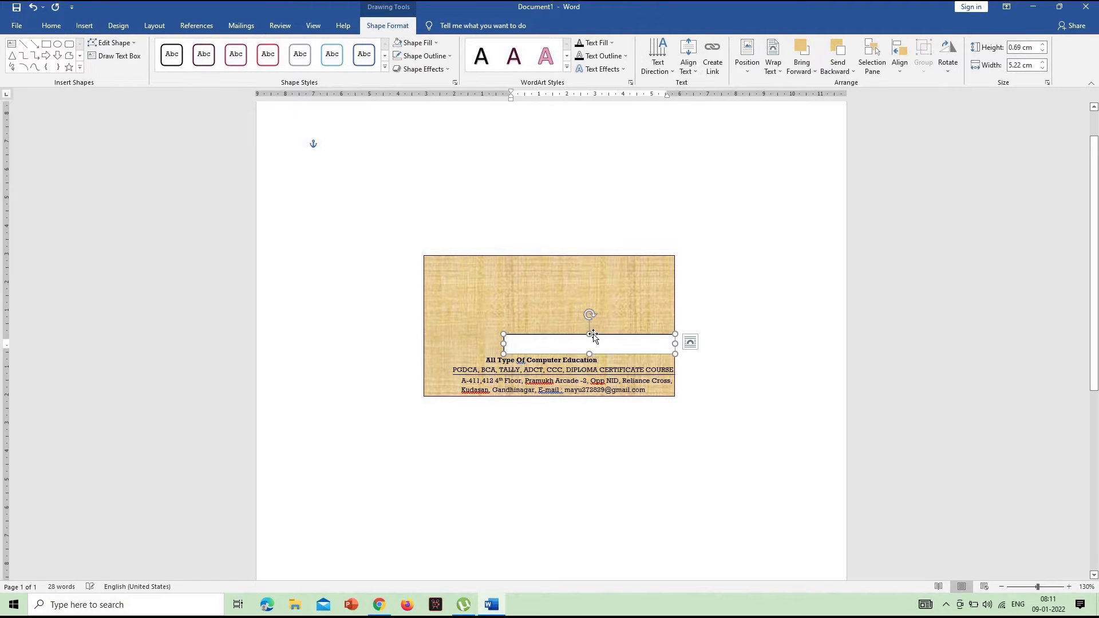
{"action": "left_click_drag", "start_coordinate": [590, 335], "coordinate": [590, 330]}
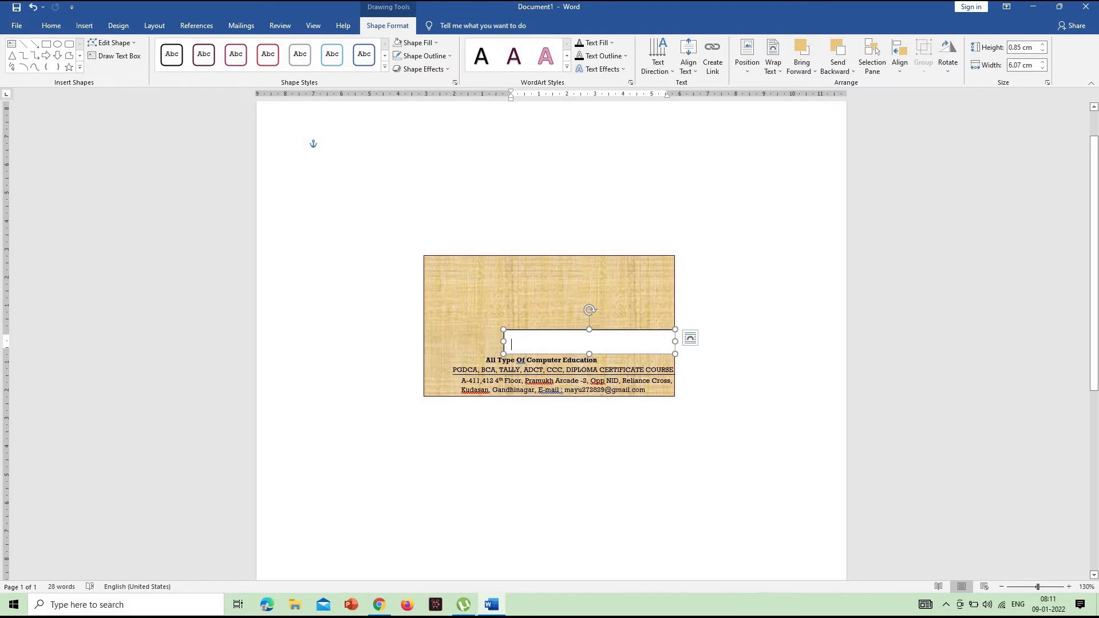
Enter "AN IOS 9001 : 2015 CERTIFICATE" in the new text box
{"action": "type", "text": "AN IOS"}
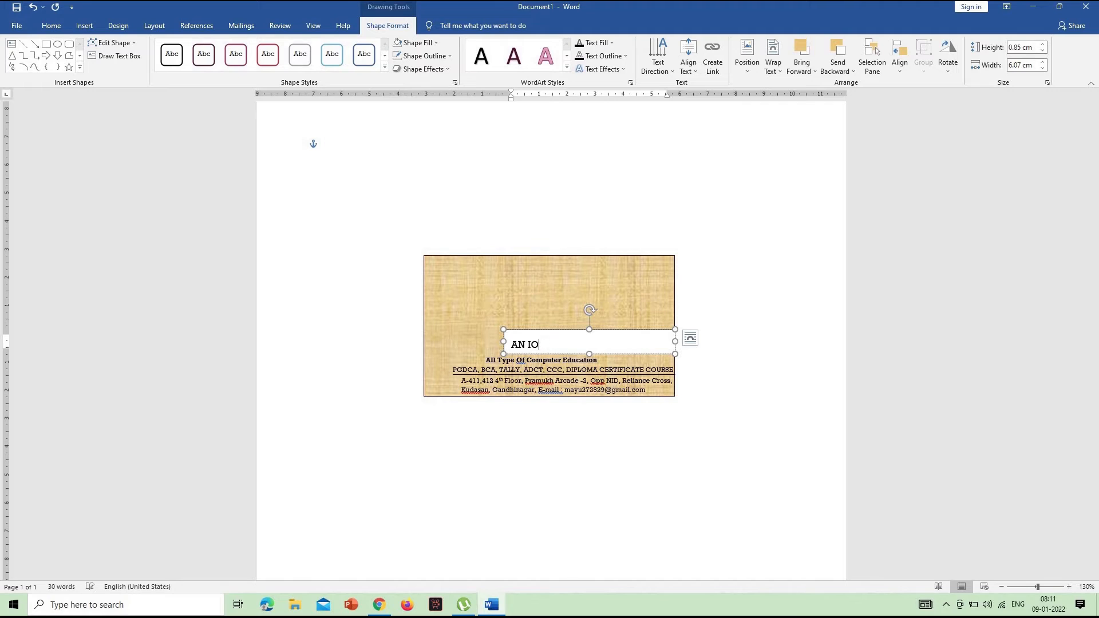
{"action": "key", "text": "BackSpace"}
{"action": "key", "text": "BackSpace"}
{"action": "key", "text": "BackSpace"}
{"action": "key", "text": "BackSpace"}
{"action": "key", "text": "BackSpace"}
{"action": "type", "text": "OS 9001 : 2015 CERTIFICATE"}
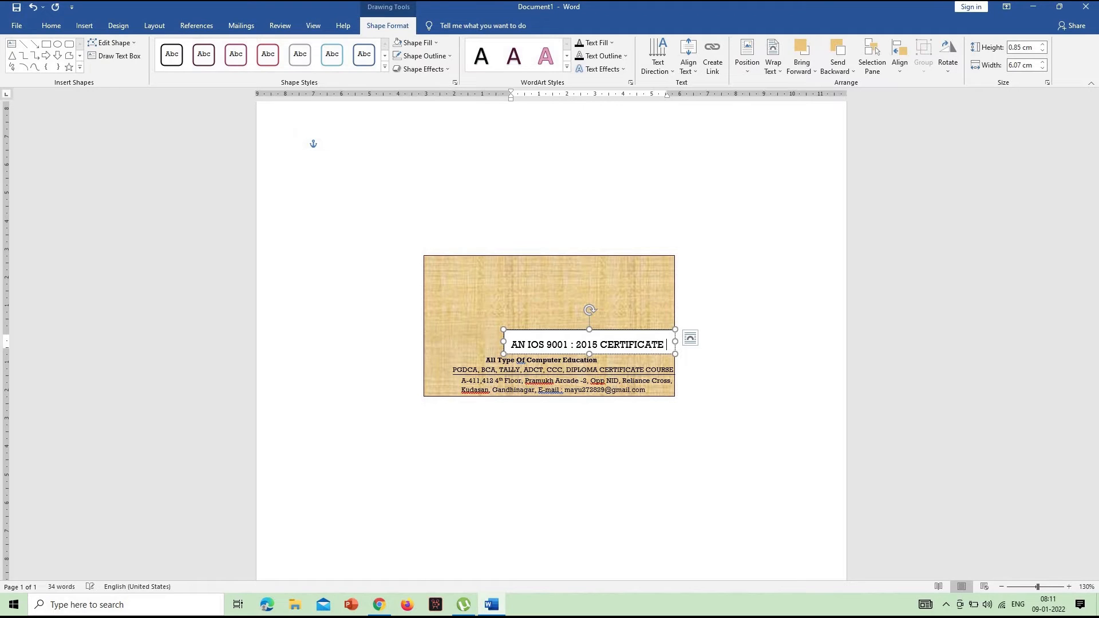
Reduce the certificate text to 6 pt
{"action": "left_click_drag", "start_coordinate": [664, 343], "coordinate": [502, 339]}
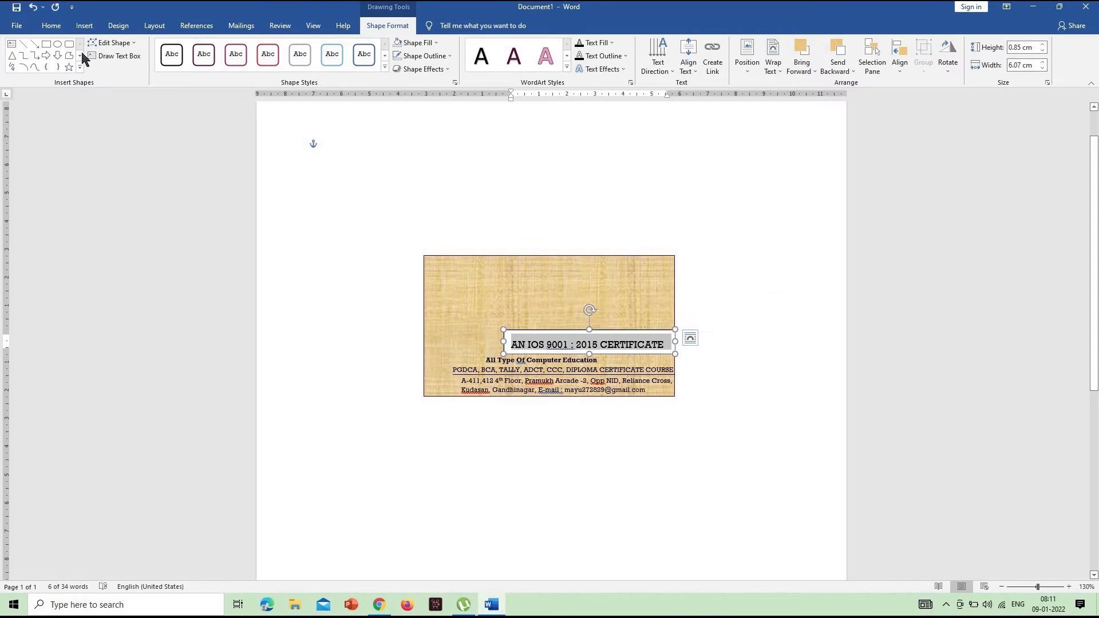
{"action": "left_click", "coordinate": [51, 25]}
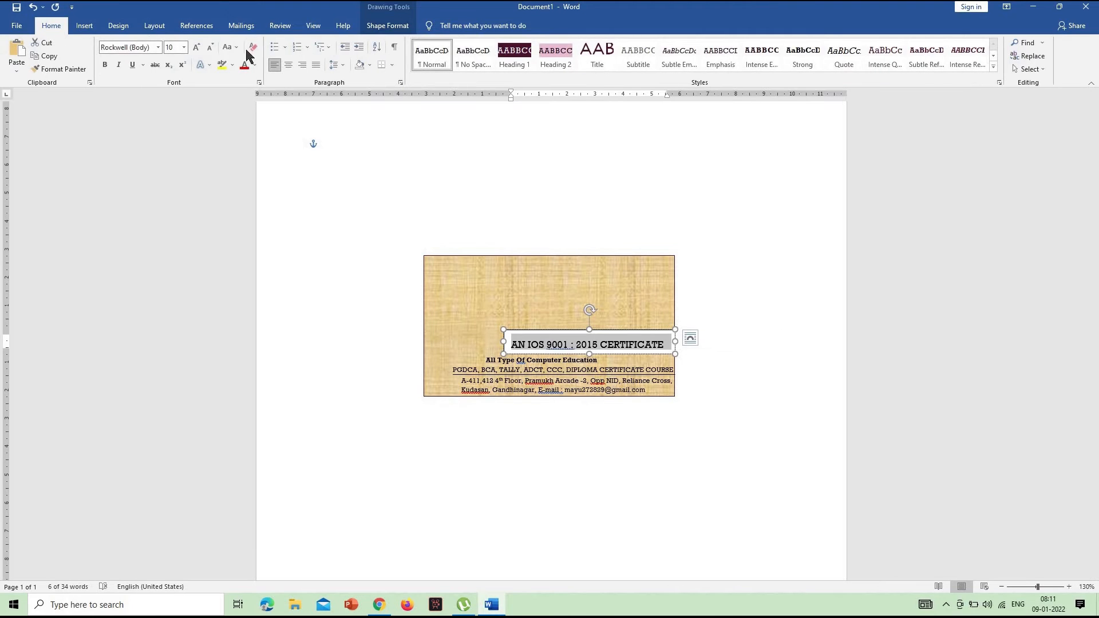
{"action": "left_click", "coordinate": [208, 46]}
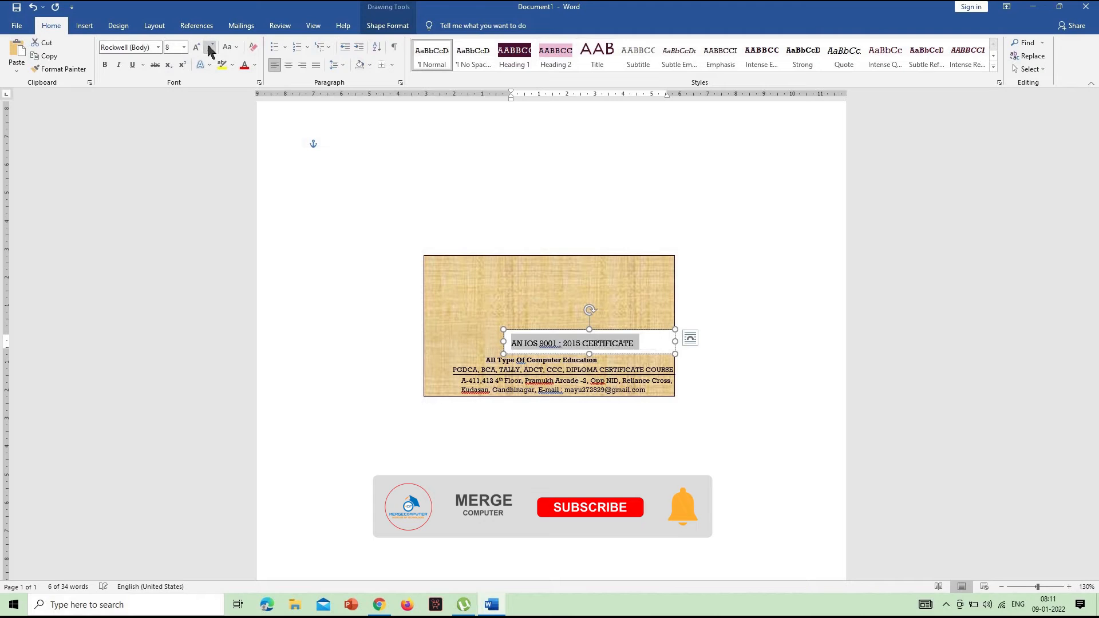
{"action": "left_click", "coordinate": [208, 45]}
{"action": "left_click", "coordinate": [209, 46]}
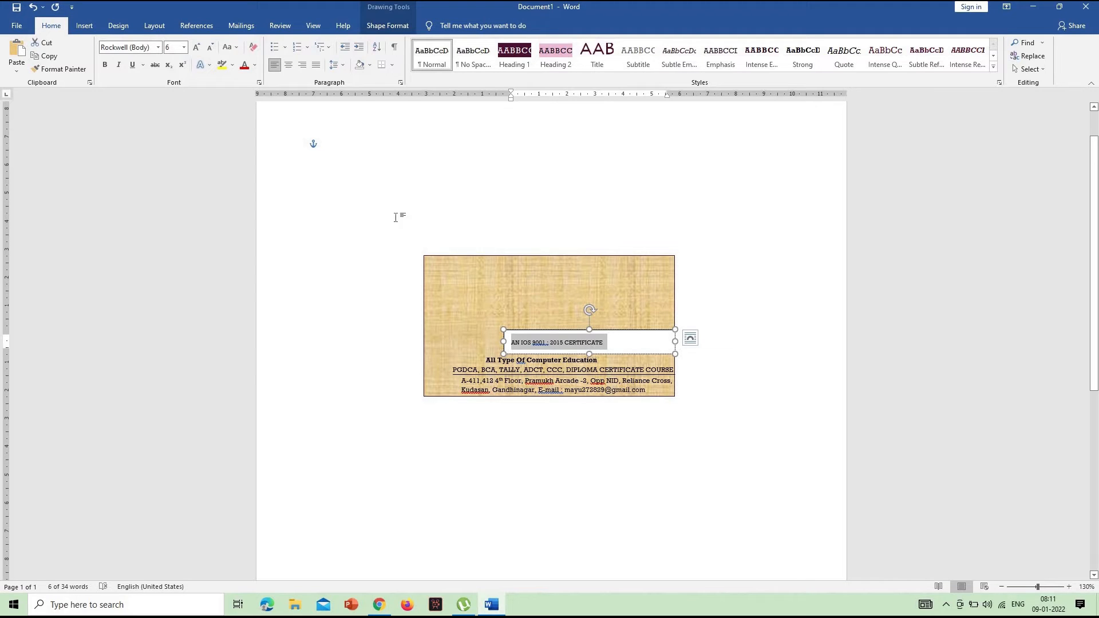
Color the certificate text magenta using a swatch from the additional standard colors
{"action": "left_click", "coordinate": [254, 65]}
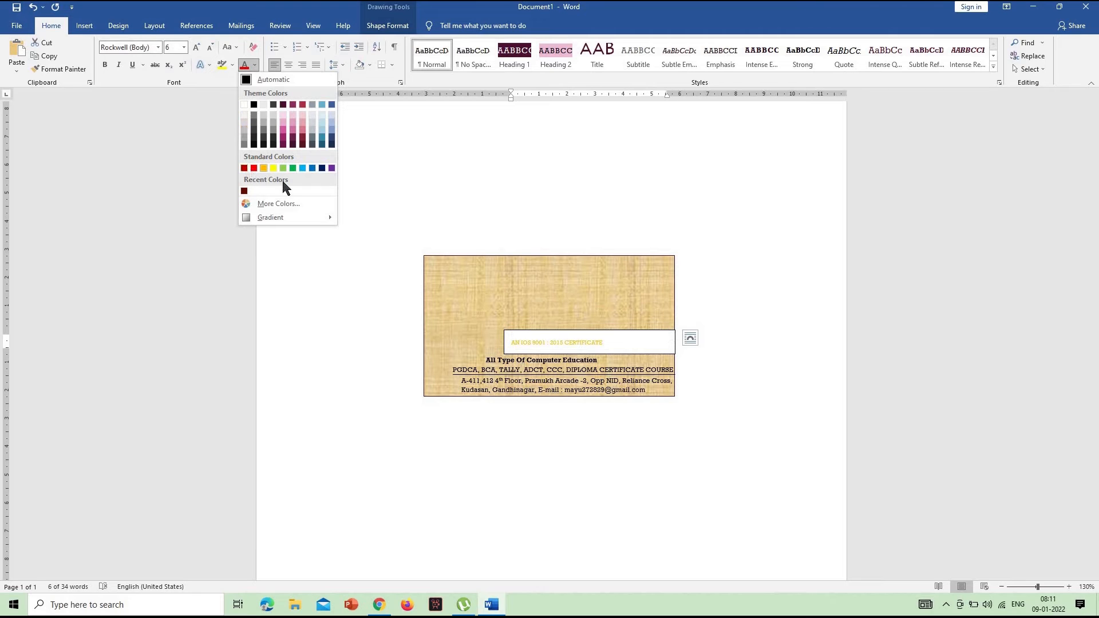
{"action": "left_click", "coordinate": [280, 204]}
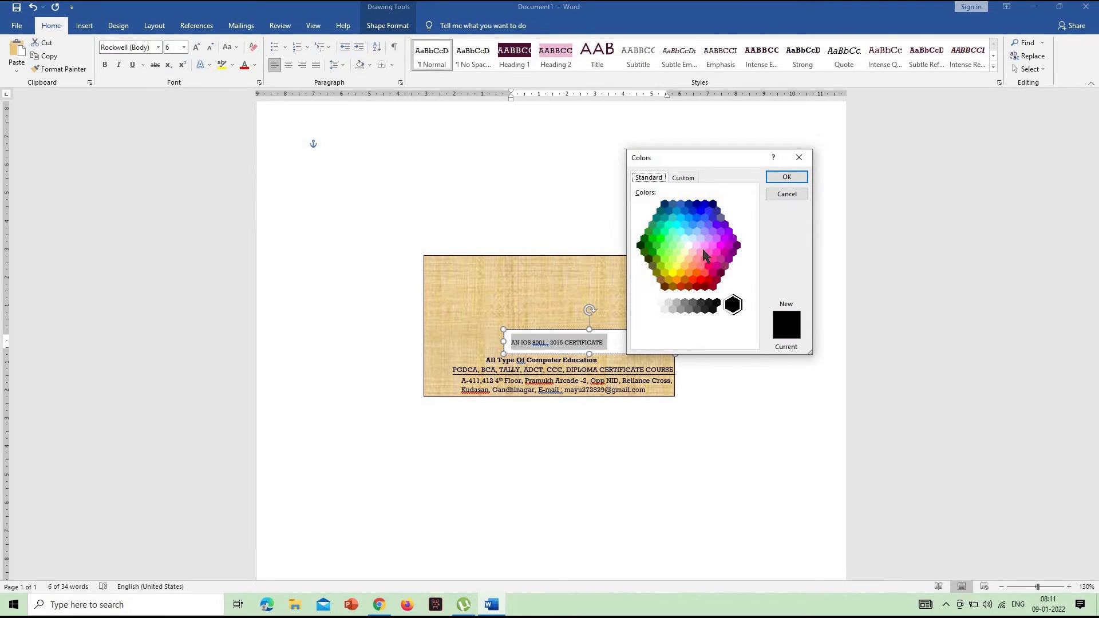
{"action": "left_click", "coordinate": [720, 246]}
{"action": "left_click", "coordinate": [789, 178]}
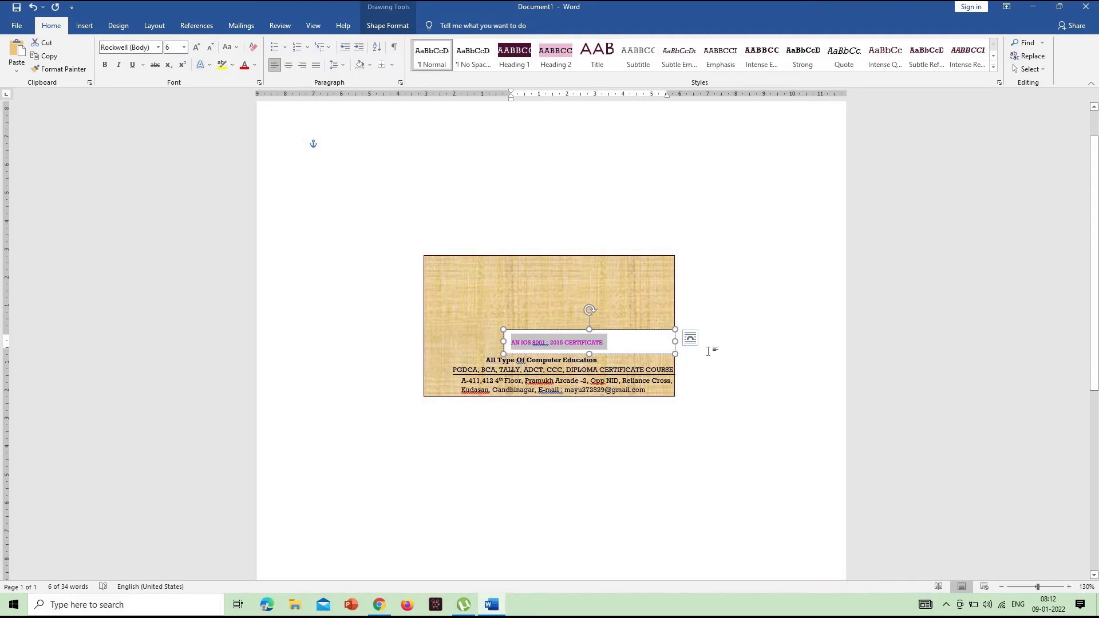
Nudge the certificate text box right and down until its text ends just inside the rectangle's right edge, above the course list
{"action": "key", "text": "Escape"}
{"action": "key", "text": "Right"}
{"action": "key", "text": "Right"}
{"action": "key", "text": "Right"}
{"action": "key", "text": "Right"}
{"action": "key", "text": "Right"}
{"action": "key", "text": "Right"}
{"action": "key", "text": "Right"}
{"action": "key", "text": "Right"}
{"action": "key", "text": "Right"}
{"action": "key", "text": "Right"}
{"action": "key", "text": "Right"}
{"action": "key", "text": "Right"}
{"action": "key", "text": "Right"}
{"action": "key", "text": "Right"}
{"action": "key", "text": "Right"}
{"action": "key", "text": "Right"}
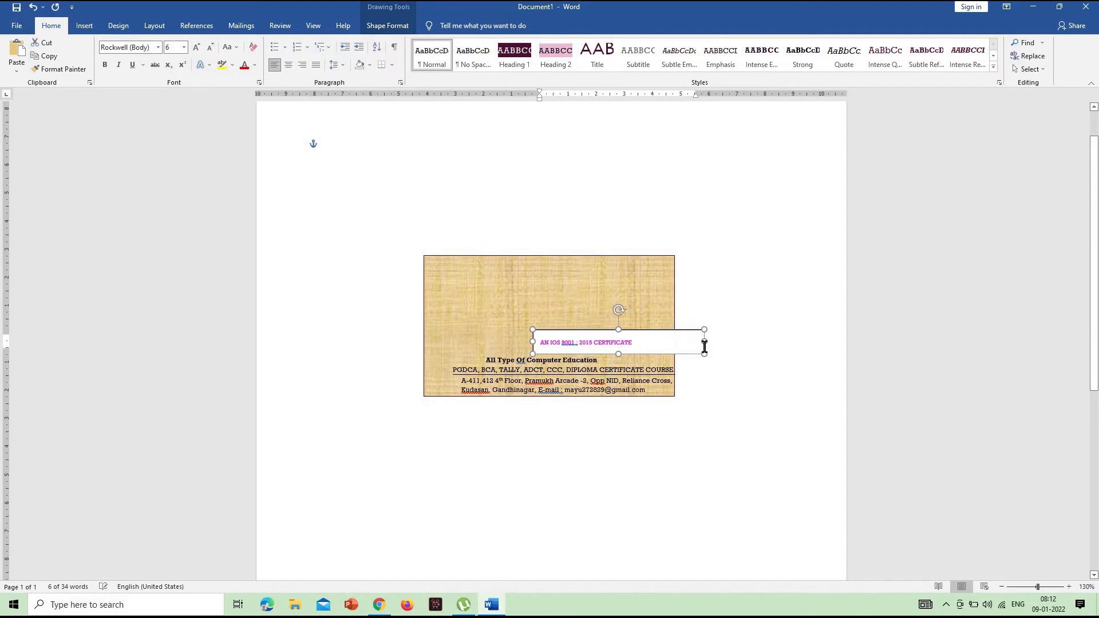
{"action": "key", "text": "Right"}
{"action": "key", "text": "Right"}
{"action": "key", "text": "Right"}
{"action": "key", "text": "Right"}
{"action": "key", "text": "Right"}
{"action": "key", "text": "Right"}
{"action": "key", "text": "Right"}
{"action": "key", "text": "Right"}
{"action": "key", "text": "Right"}
{"action": "key", "text": "Right"}
{"action": "key", "text": "Right"}
{"action": "key", "text": "Right"}
{"action": "key", "text": "Right"}
{"action": "key", "text": "Right"}
{"action": "key", "text": "Right"}
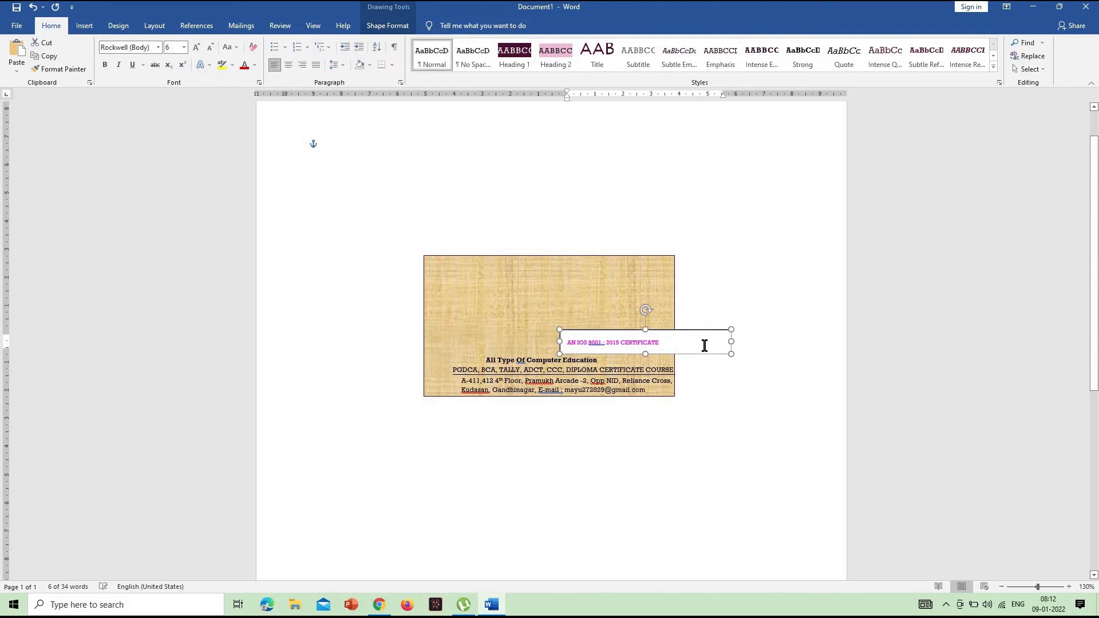
{"action": "key", "text": "Right"}
{"action": "key", "text": "Down"}
{"action": "key", "text": "Down"}
{"action": "key", "text": "Down"}
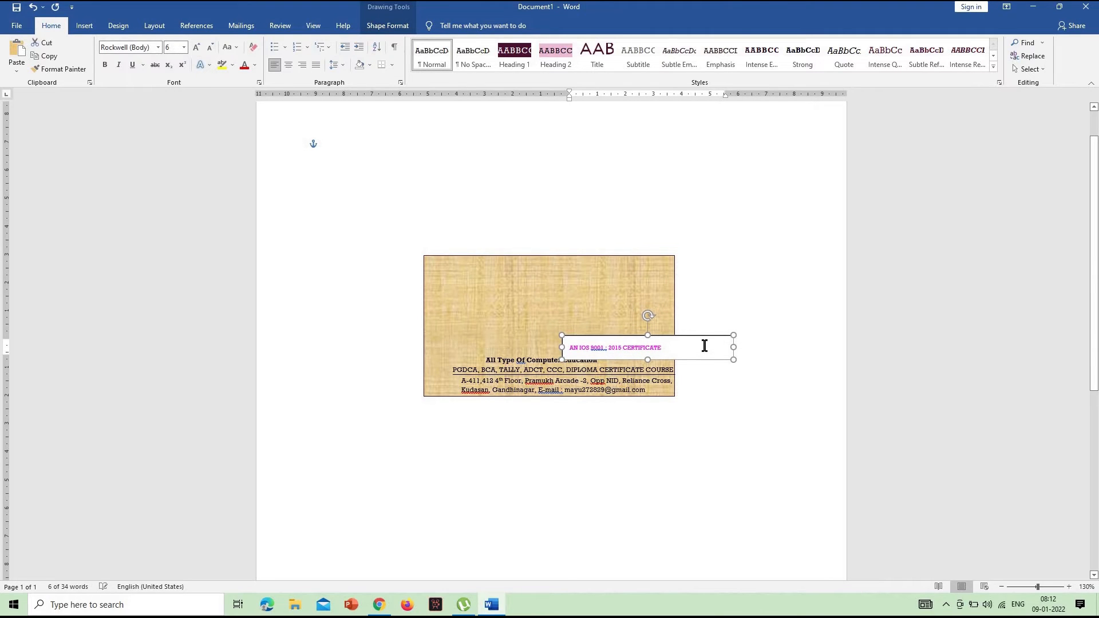
{"action": "key", "text": "Right"}
{"action": "key", "text": "Right"}
{"action": "key", "text": "Right"}
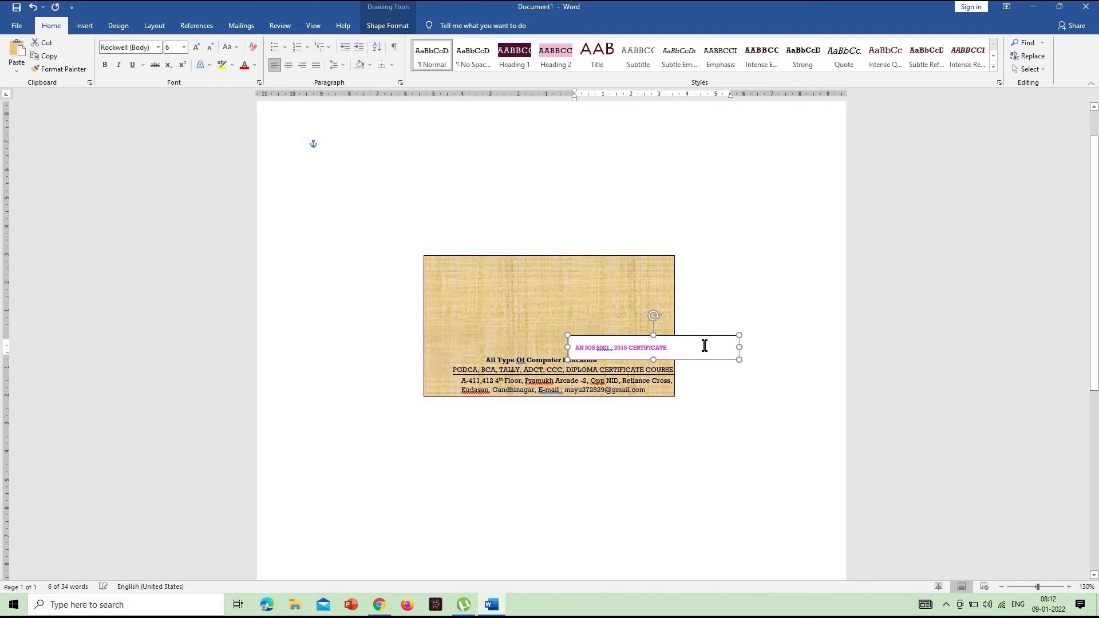
{"action": "key", "text": "Right"}
{"action": "key", "text": "Down"}
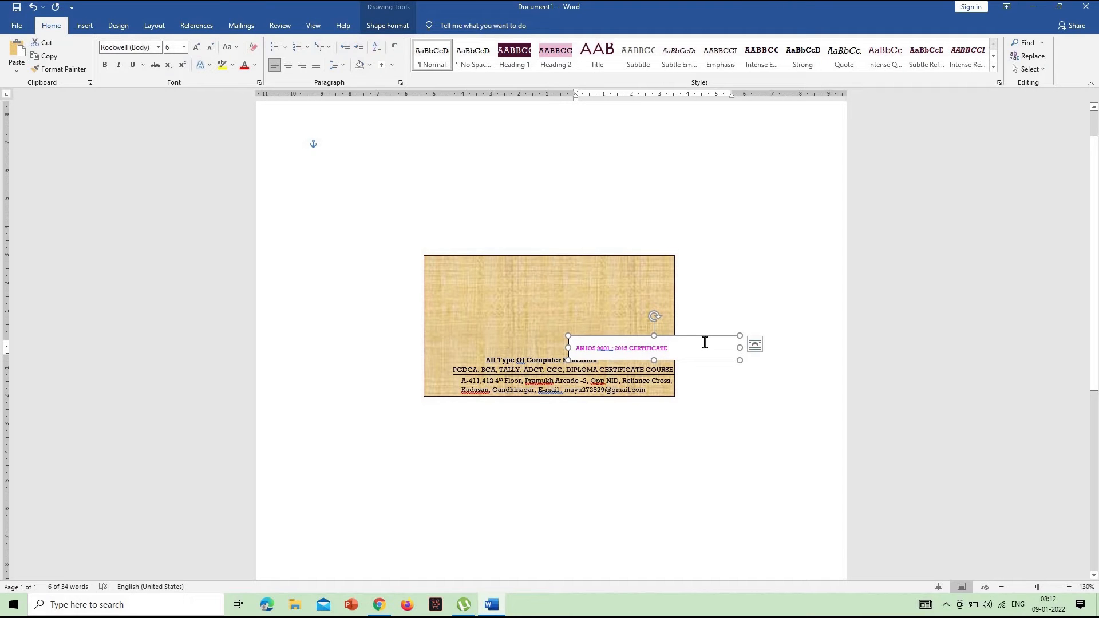
{"action": "key", "text": "Down"}
{"action": "key", "text": "Down"}
{"action": "key", "text": "Down"}
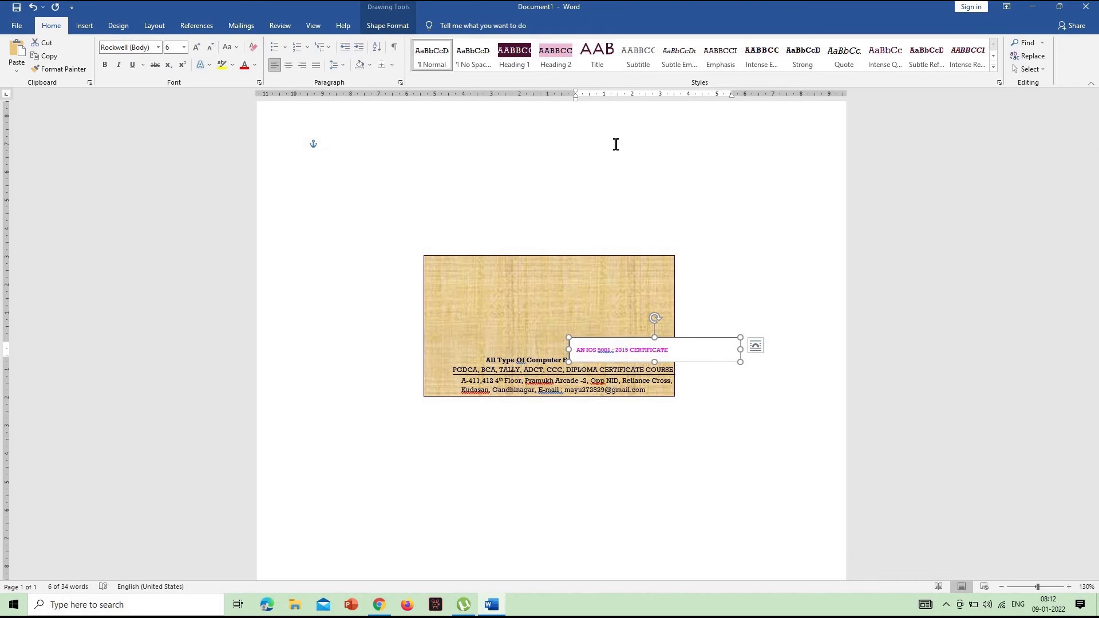
Remove both the fill and the outline from the certificate text box
{"action": "left_click", "coordinate": [390, 26]}
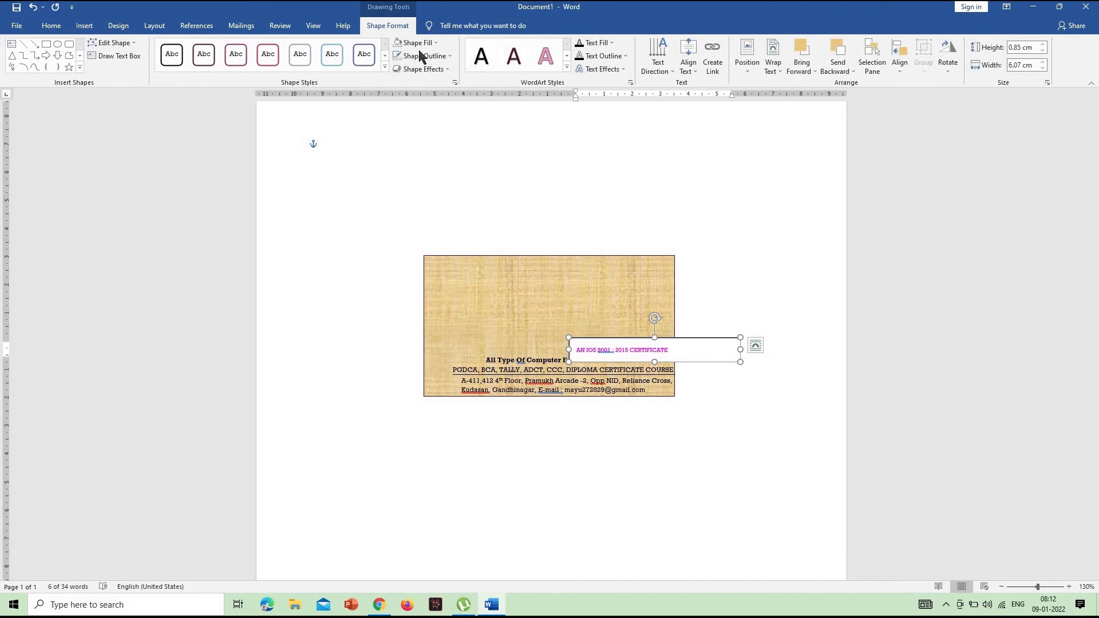
{"action": "left_click", "coordinate": [415, 43]}
{"action": "left_click", "coordinate": [435, 166]}
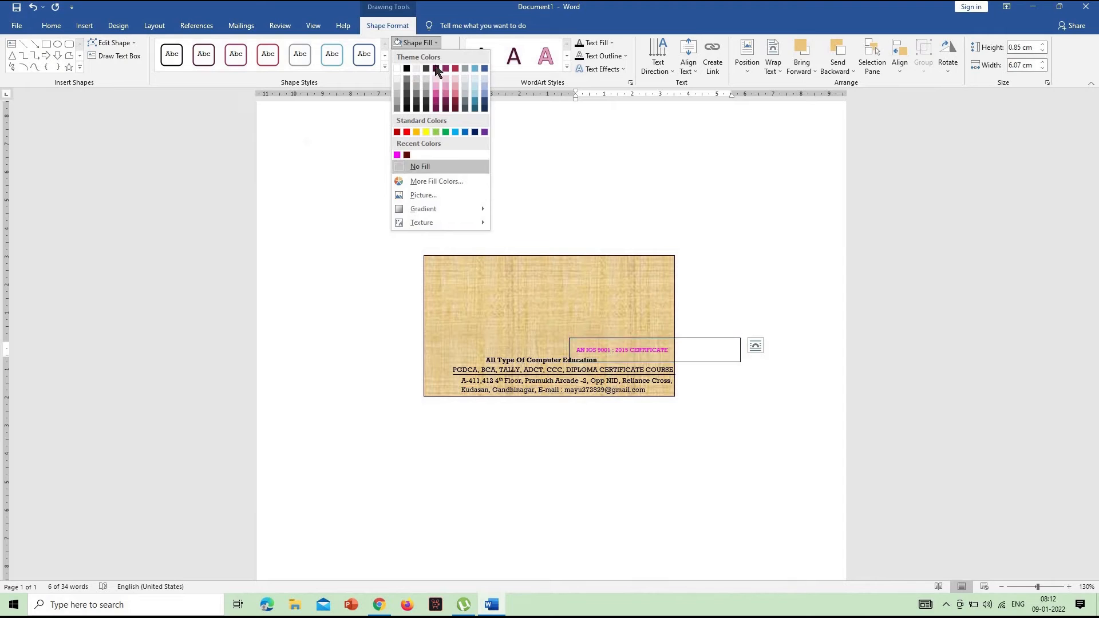
{"action": "left_click", "coordinate": [427, 55]}
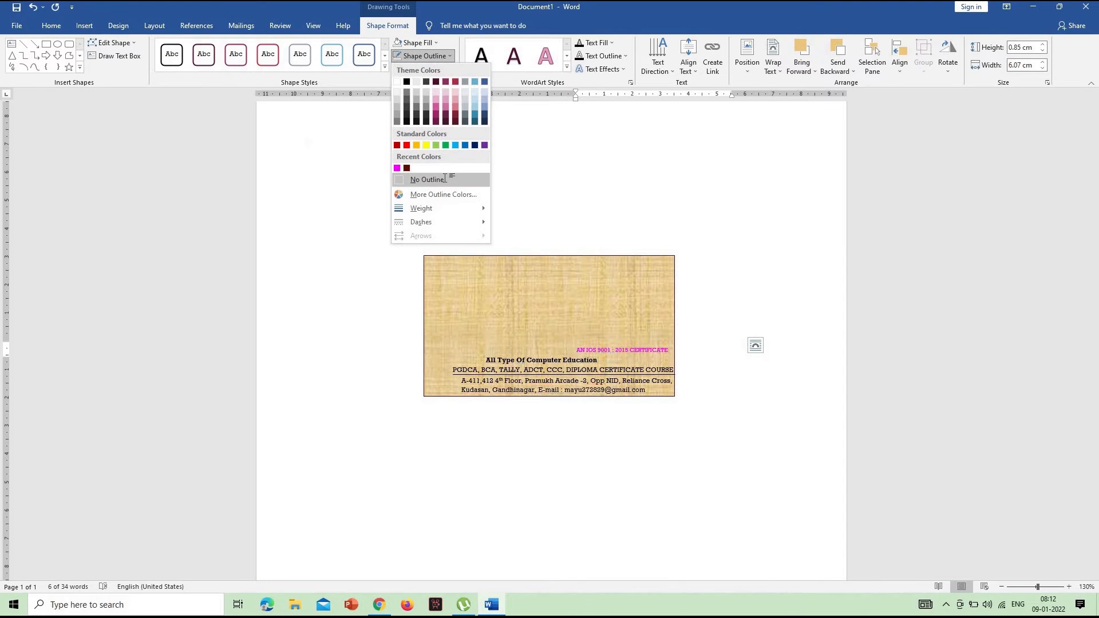
{"action": "left_click", "coordinate": [445, 181]}
Nudge the certificate text box slightly right and down, closer to the course text and the rectangle's right edge
{"action": "key", "text": "Right"}
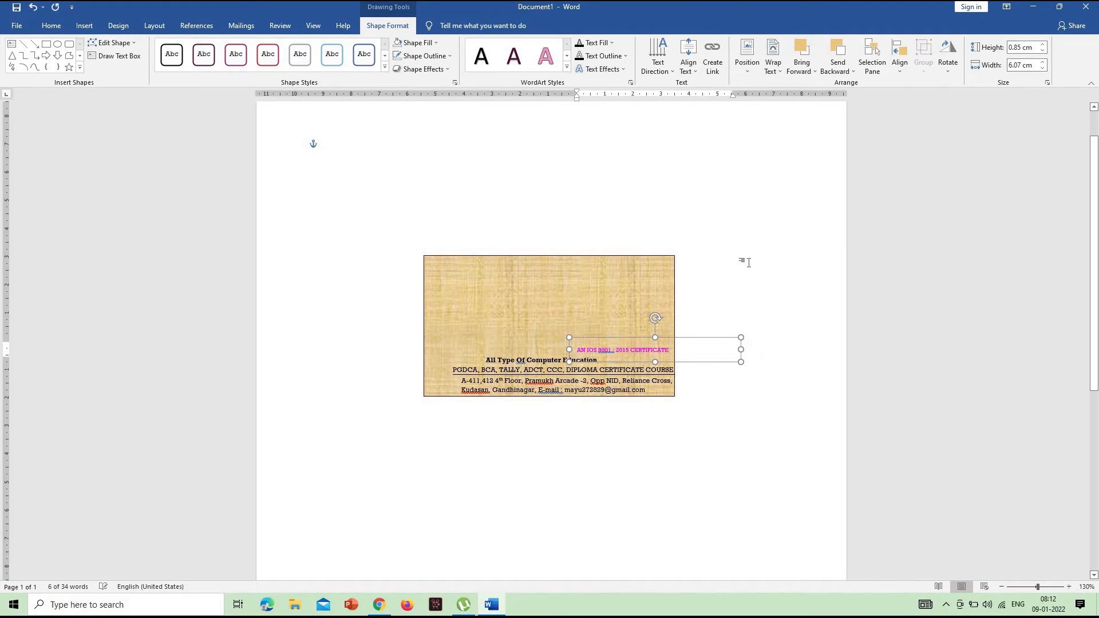
{"action": "key", "text": "Down"}
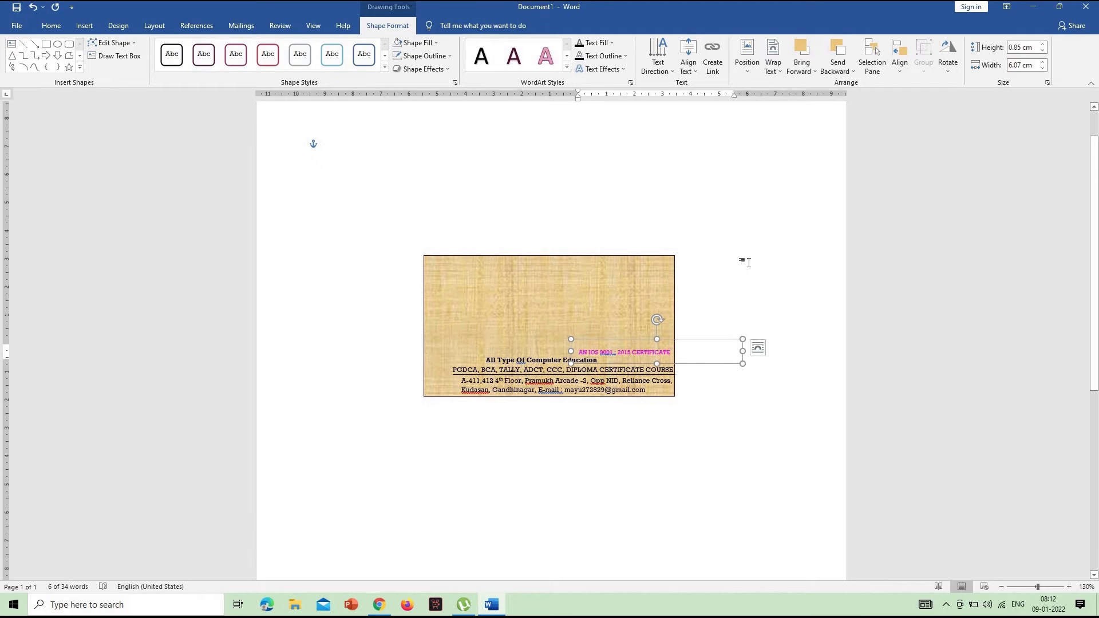
{"action": "key", "text": "Right"}
{"action": "key", "text": "Escape"}
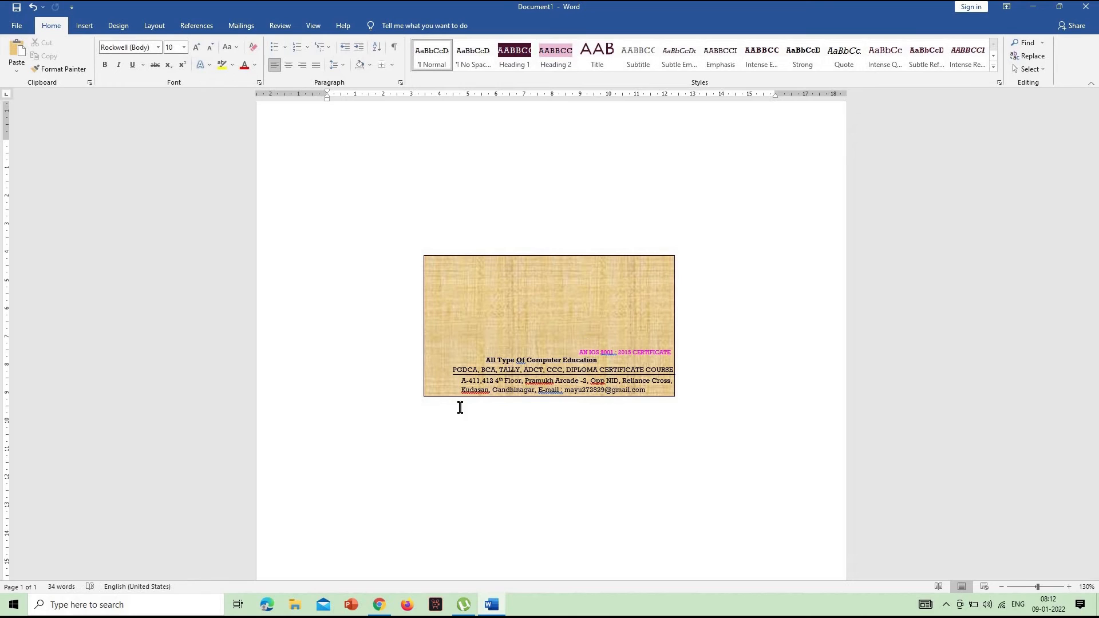
Shorten the course text box to about 1 cm high and shift it up clear of the dividing line
{"action": "left_click", "coordinate": [457, 375]}
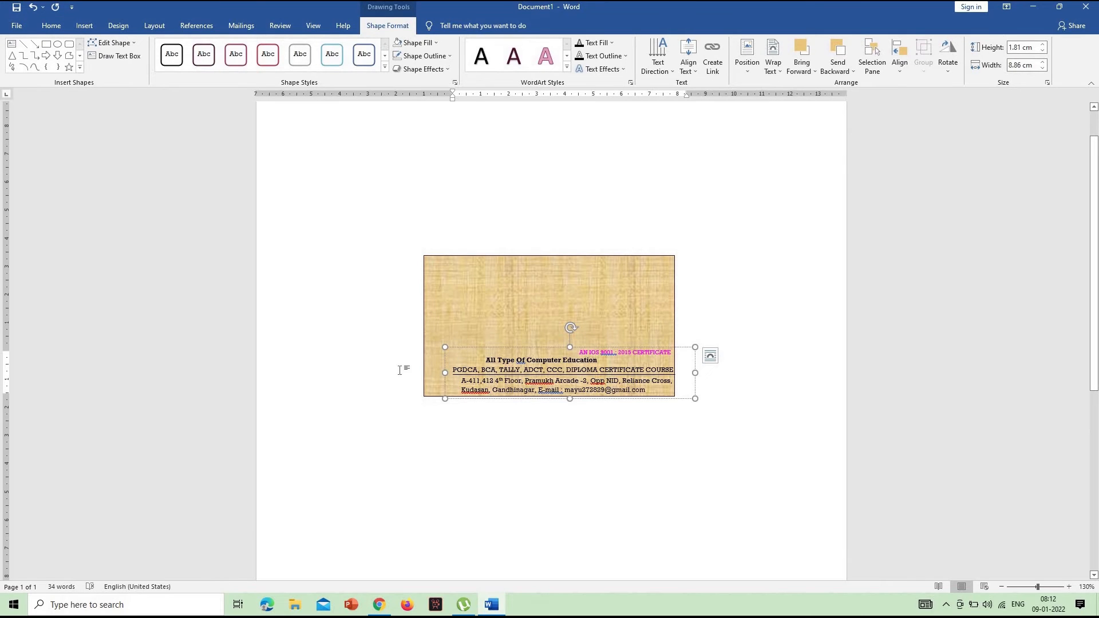
{"action": "left_click", "coordinate": [457, 379]}
{"action": "left_click", "coordinate": [559, 380]}
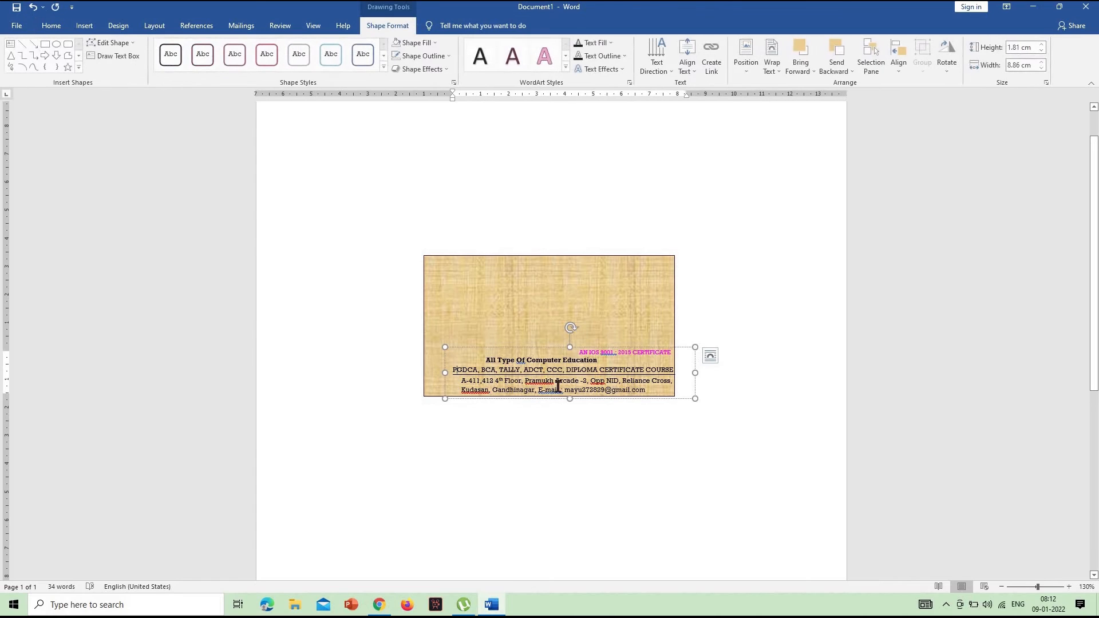
{"action": "left_click_drag", "start_coordinate": [571, 389], "coordinate": [570, 376]}
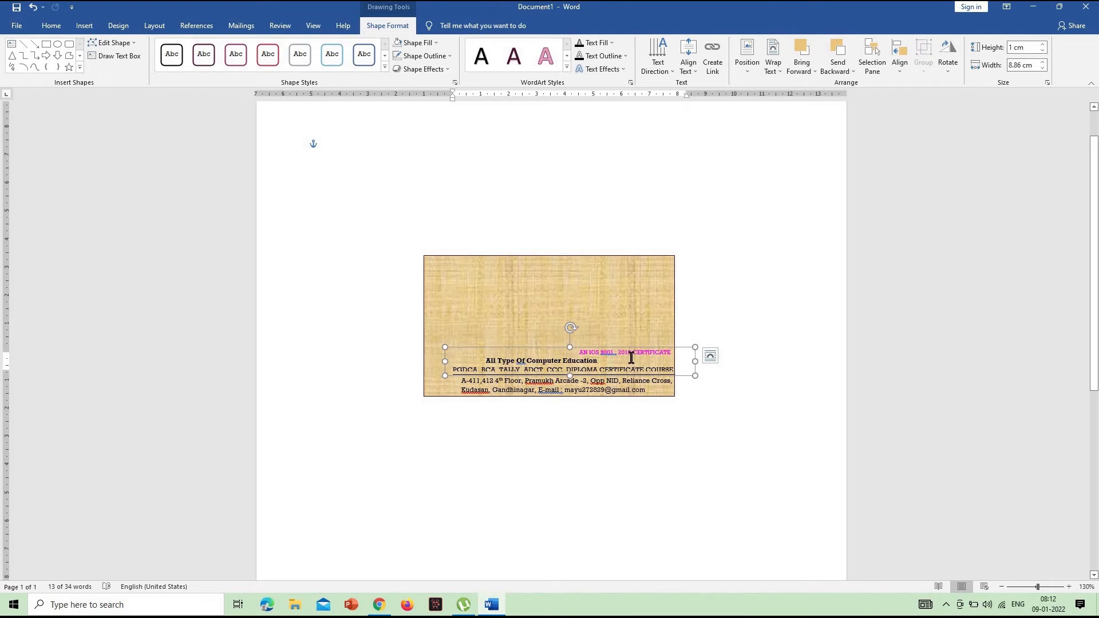
{"action": "left_click_drag", "start_coordinate": [627, 341], "coordinate": [627, 335]}
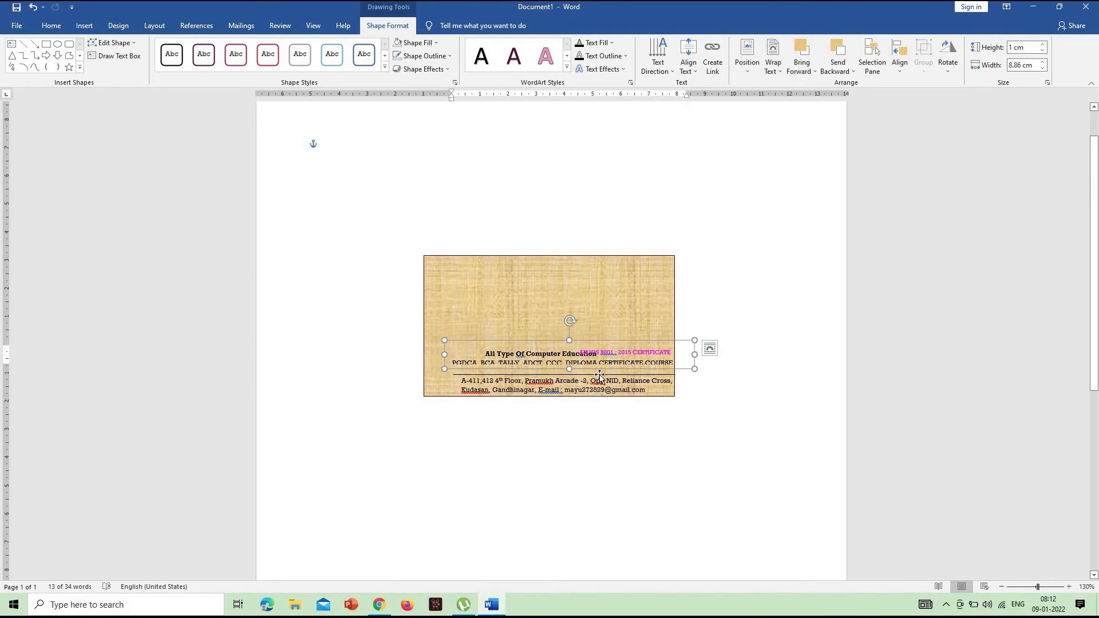
Recolor the dividing line above the address with the recently used magenta
{"action": "left_click", "coordinate": [599, 375]}
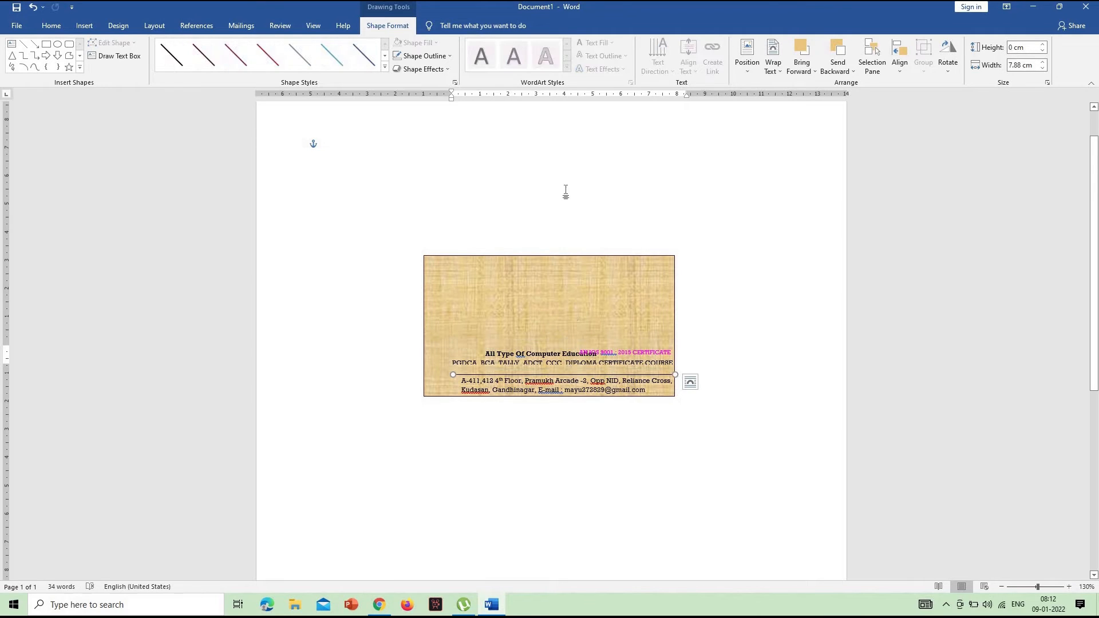
{"action": "left_click", "coordinate": [422, 56]}
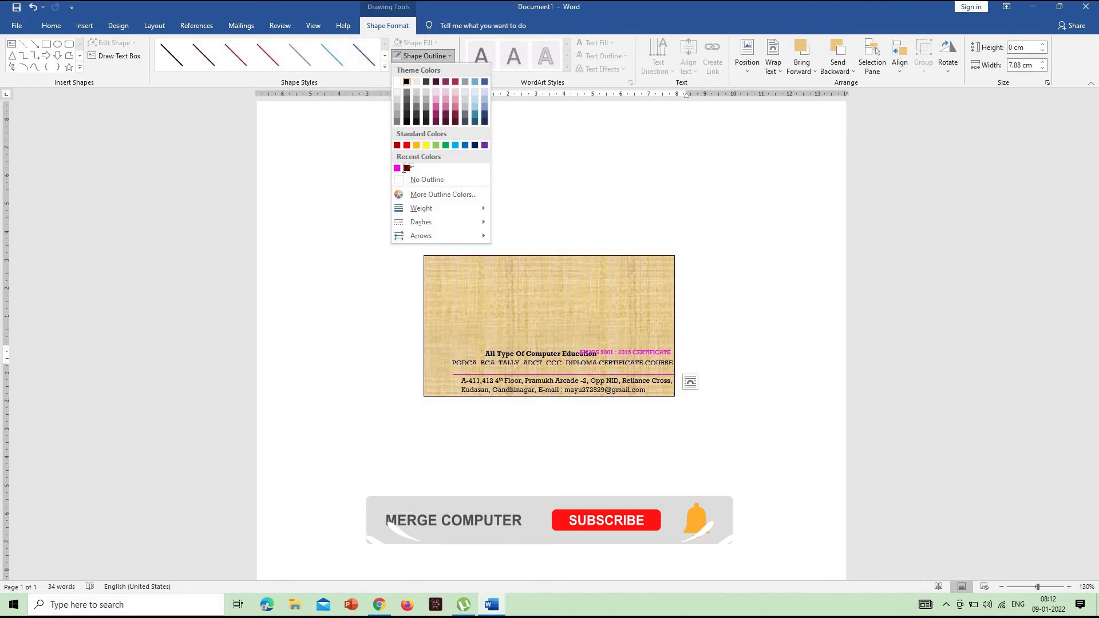
{"action": "left_click", "coordinate": [396, 167]}
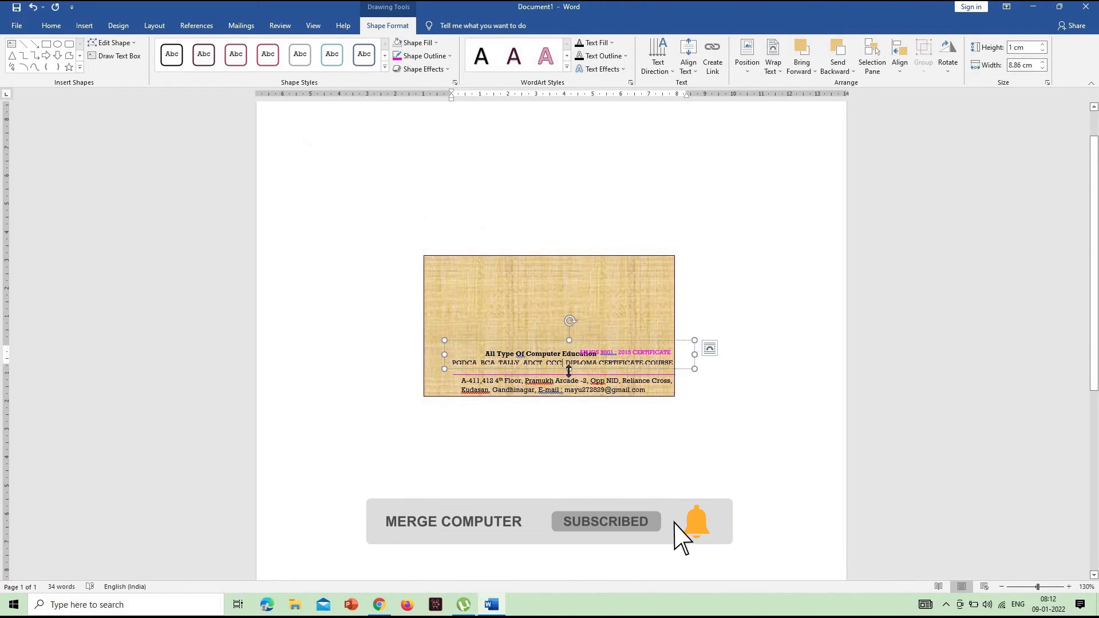
Enlarge the course text box to about 1.28 cm high and move it back down so its text sits on the dividing line
{"action": "left_click", "coordinate": [624, 372]}
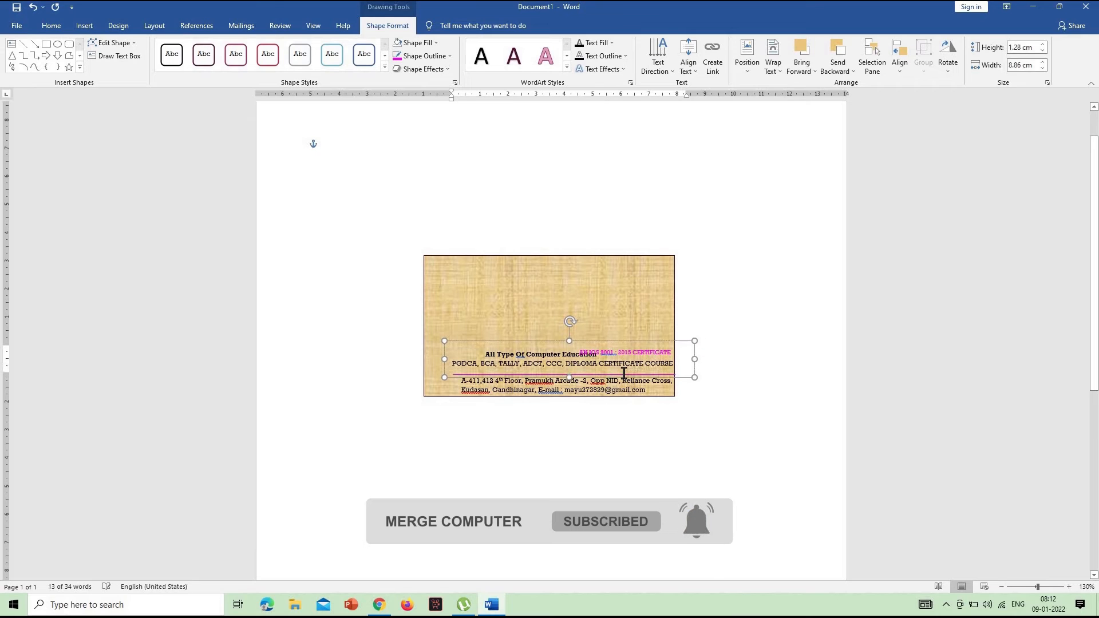
{"action": "key", "text": "Down"}
{"action": "key", "text": "Down"}
{"action": "key", "text": "ctrl+Up"}
{"action": "key", "text": "ctrl+Up"}
{"action": "key", "text": "ctrl+Up"}
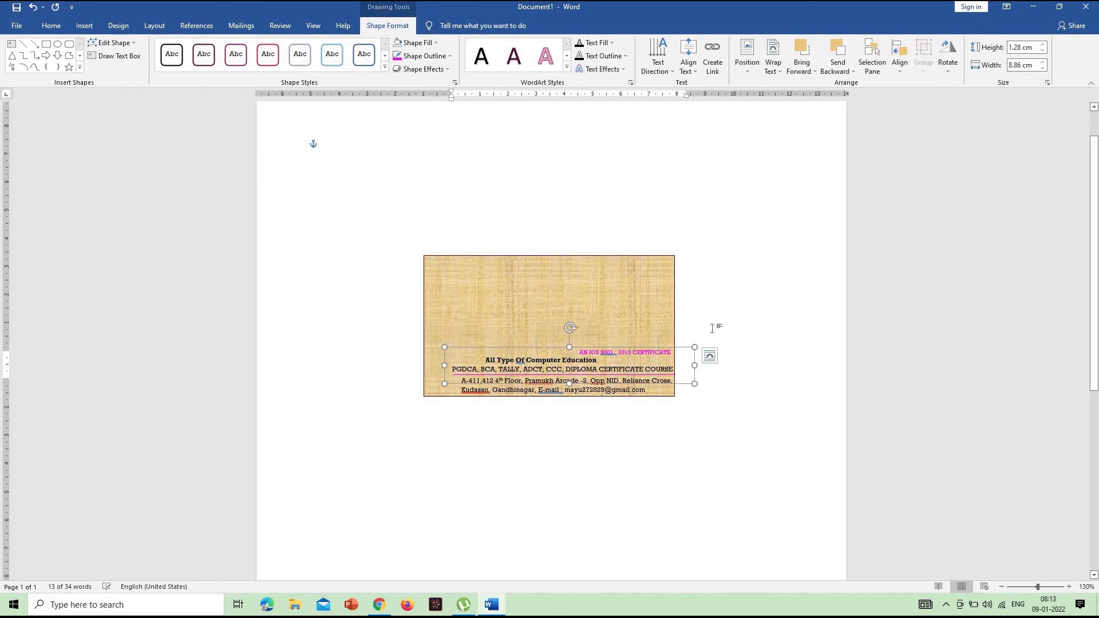
Nudge the certificate text box slightly up to separate it from the course heading
{"action": "left_click", "coordinate": [643, 351]}
{"action": "left_click", "coordinate": [729, 347]}
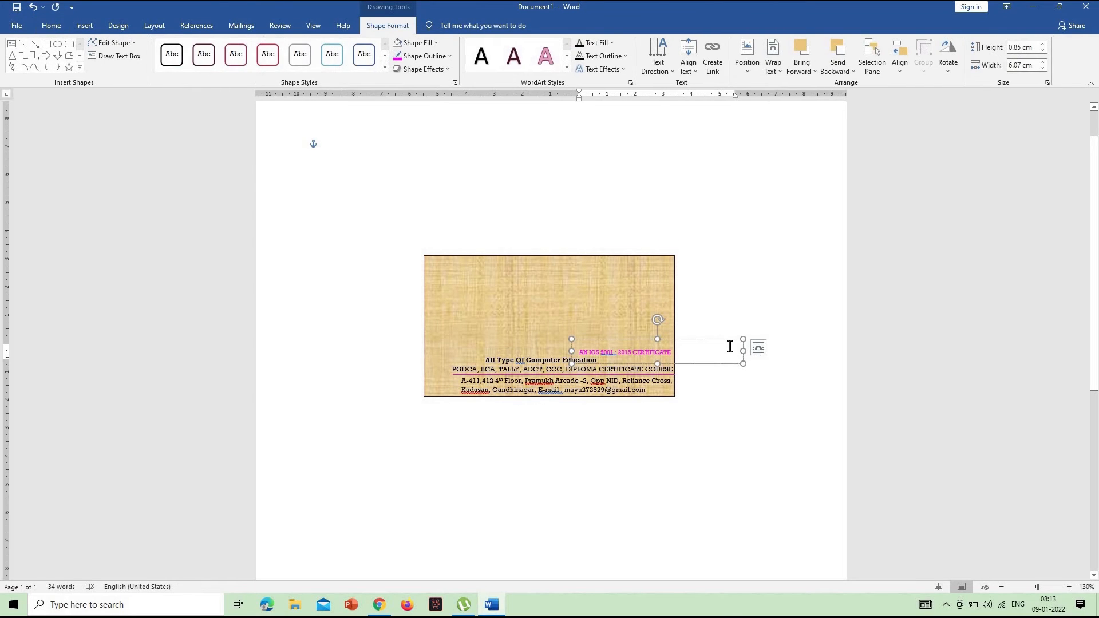
{"action": "left_click", "coordinate": [748, 304]}
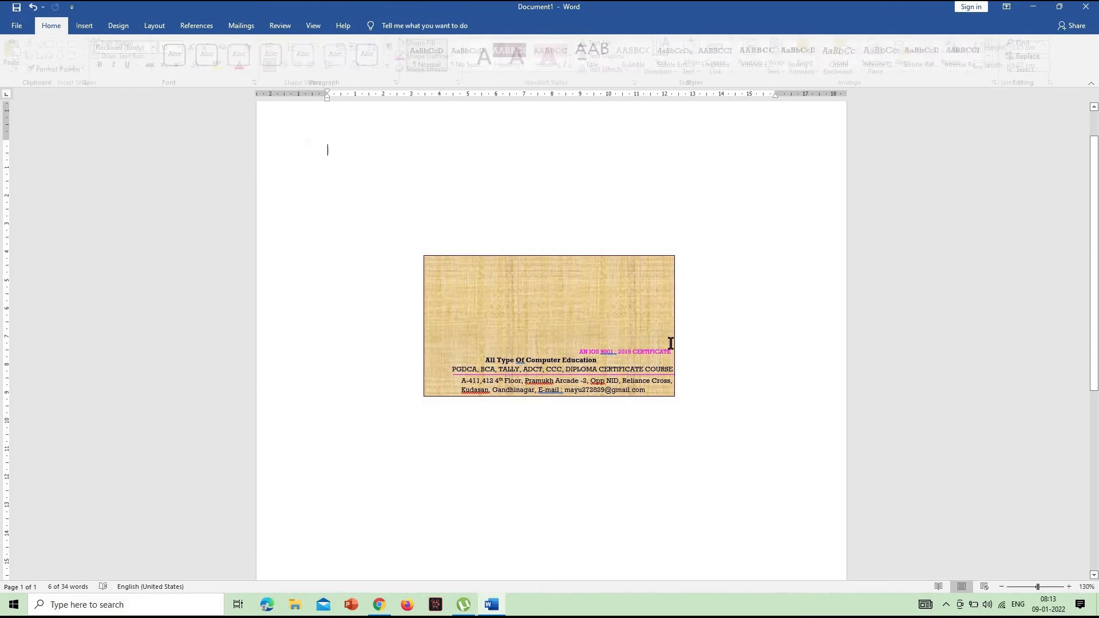
{"action": "left_click", "coordinate": [632, 346]}
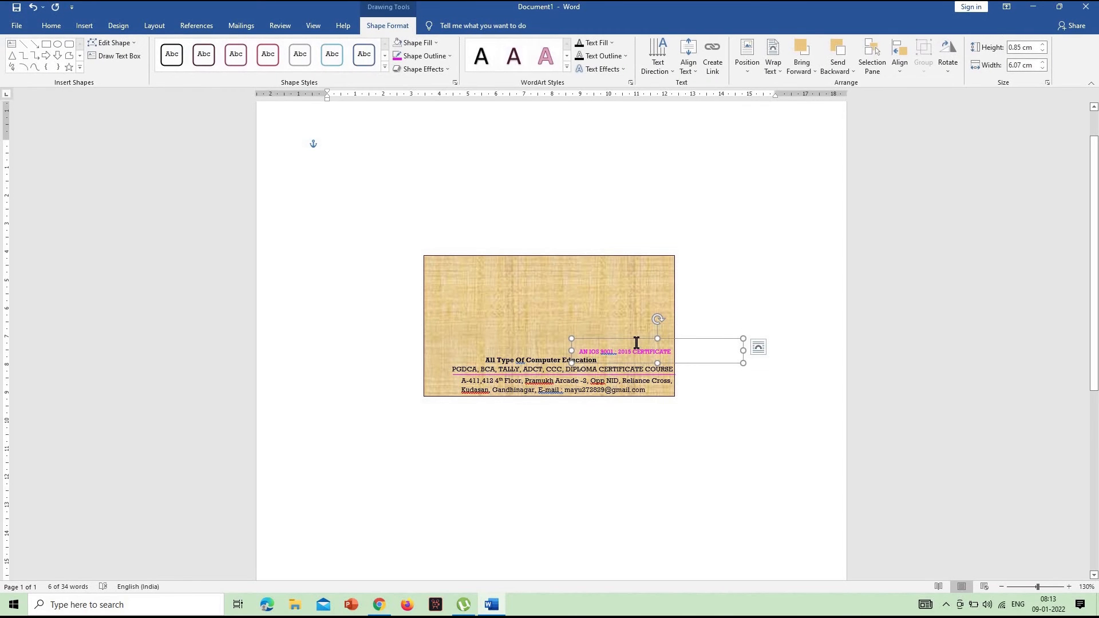
{"action": "key", "text": "Up"}
{"action": "left_click", "coordinate": [733, 296]}
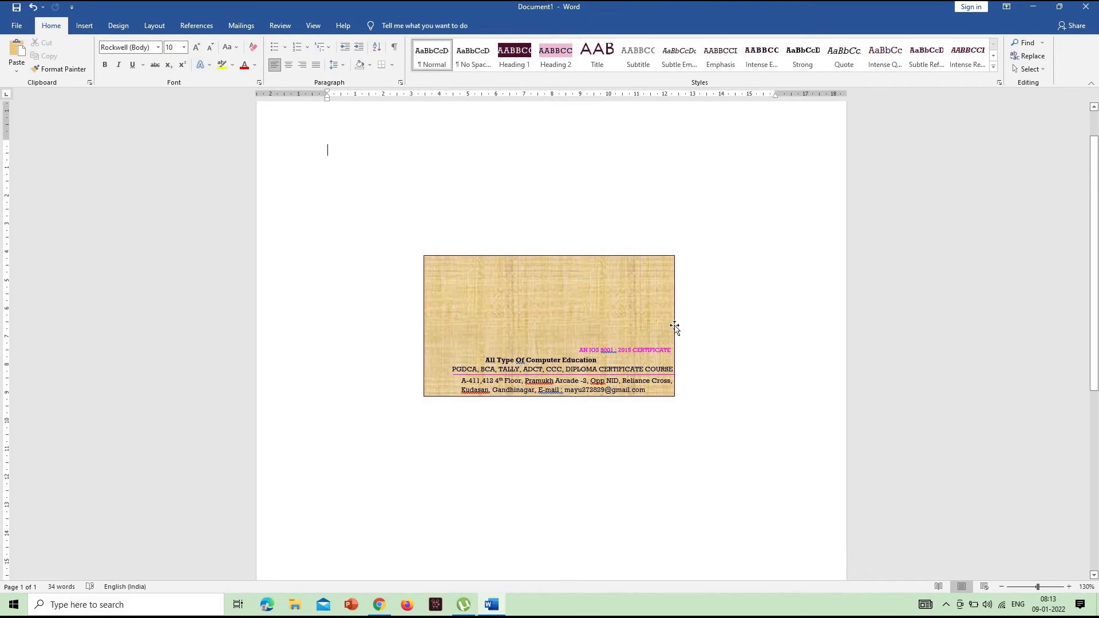
Delete the "TALLY" entry from the course list
{"action": "double_click", "coordinate": [498, 373]}
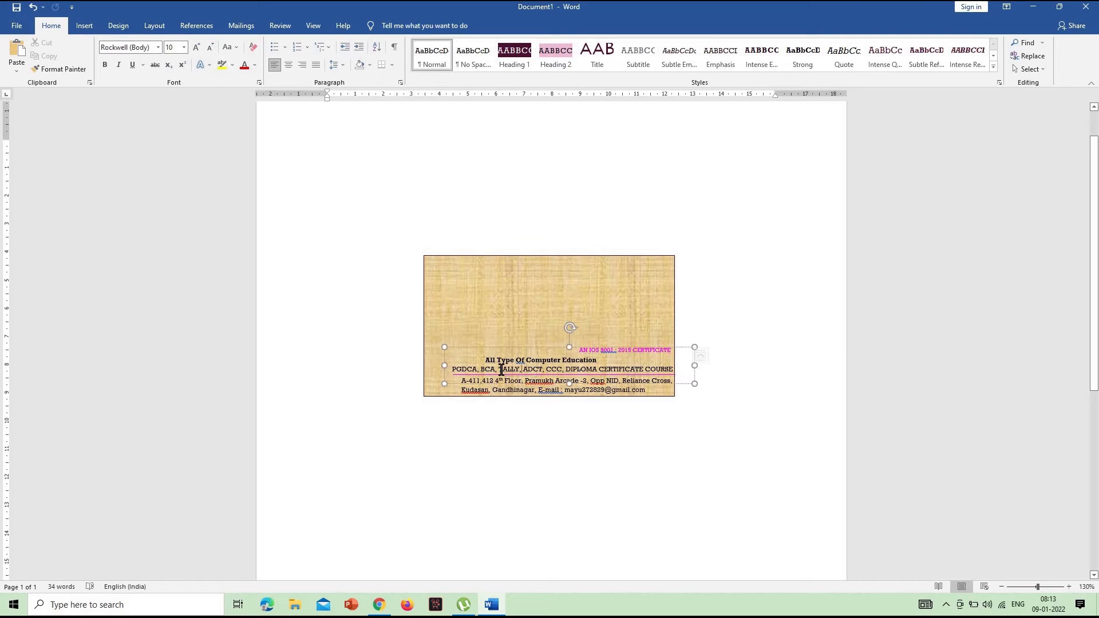
{"action": "key", "text": "Delete"}
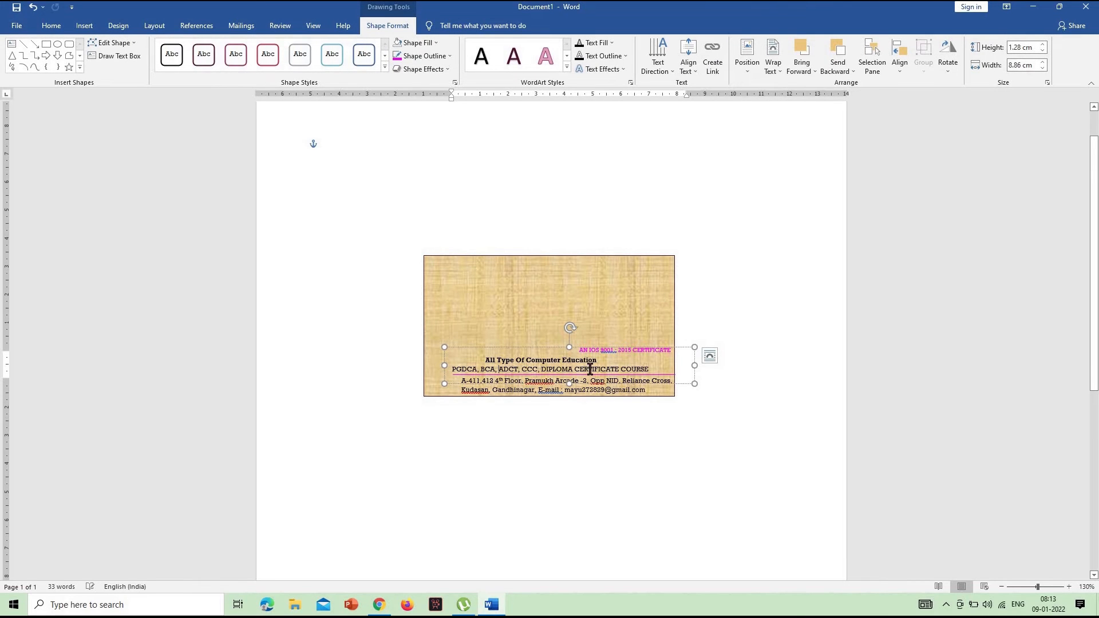
{"action": "key", "text": "Escape"}
Shift the course text box right until its list ends just inside the rectangle's right edge, aligned with the certificate text
{"action": "key", "text": "Right"}
{"action": "key", "text": "Right"}
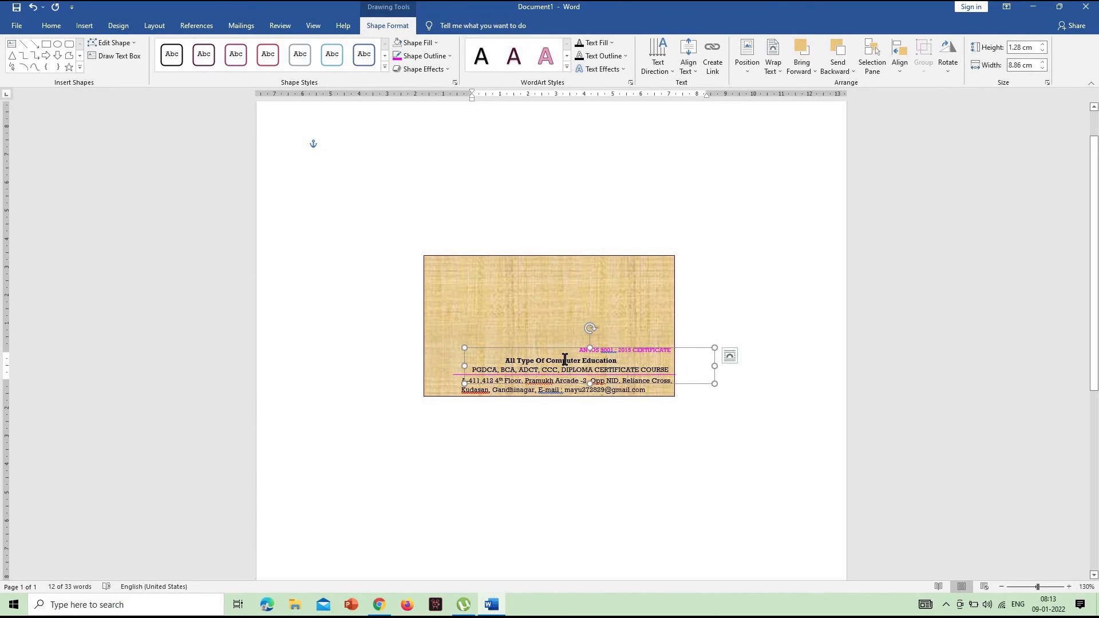
{"action": "key", "text": "Left"}
{"action": "key", "text": "Left"}
{"action": "key", "text": "Right"}
{"action": "key", "text": "Right"}
{"action": "key", "text": "Right"}
{"action": "key", "text": "Right"}
{"action": "key", "text": "Right"}
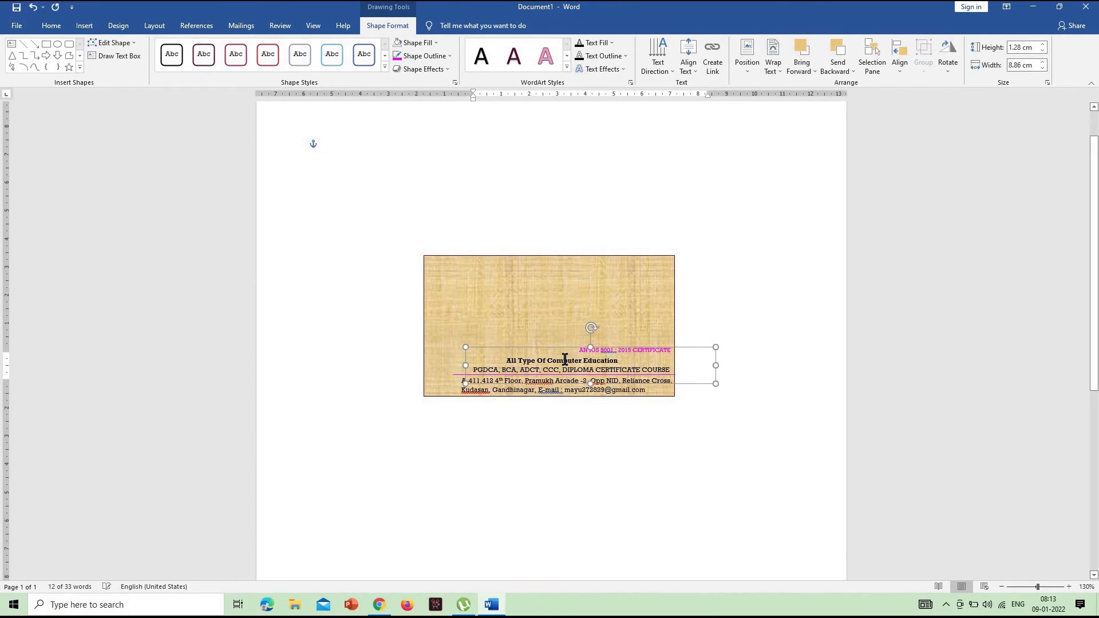
{"action": "left_click", "coordinate": [658, 296]}
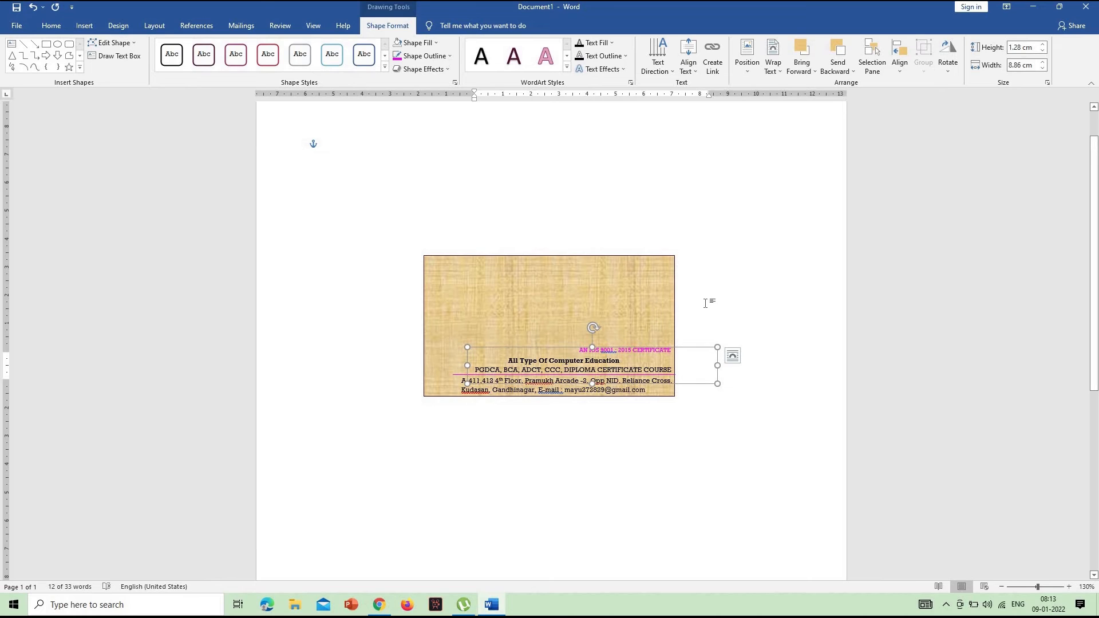
{"action": "left_click", "coordinate": [730, 303]}
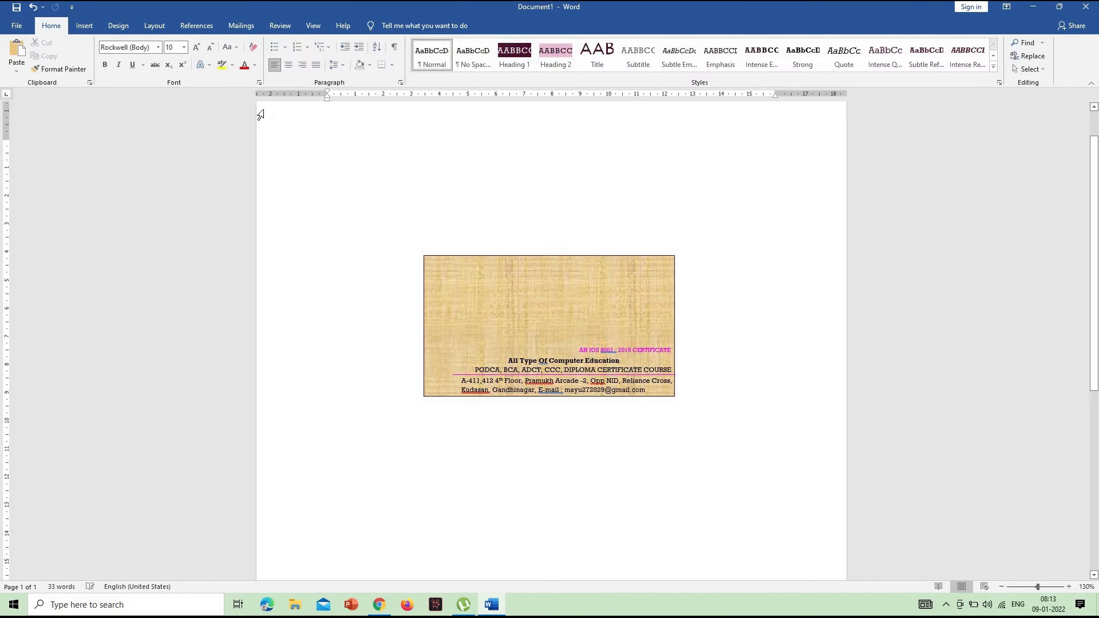
Insert a WordArt object in the black style with a shadow
{"action": "left_click", "coordinate": [85, 27]}
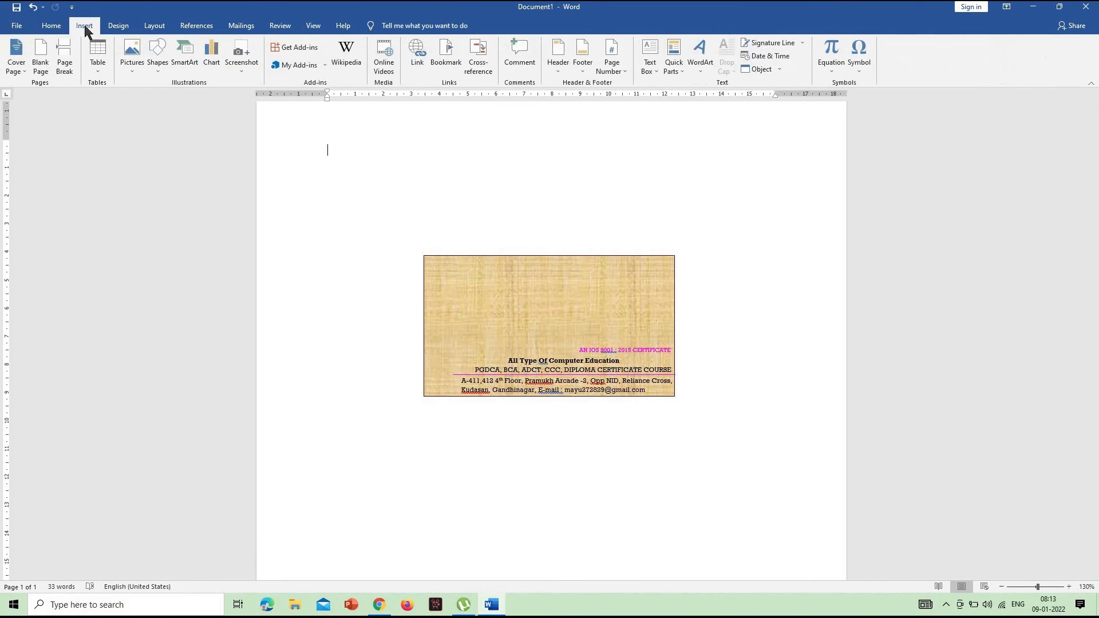
{"action": "left_click", "coordinate": [164, 72]}
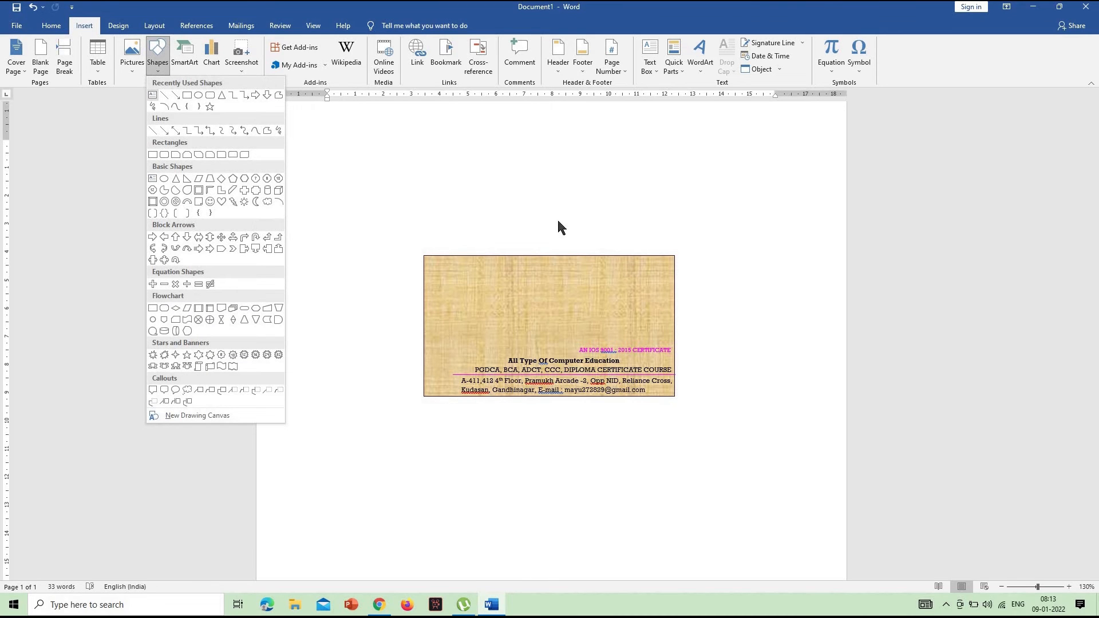
{"action": "left_click", "coordinate": [604, 169]}
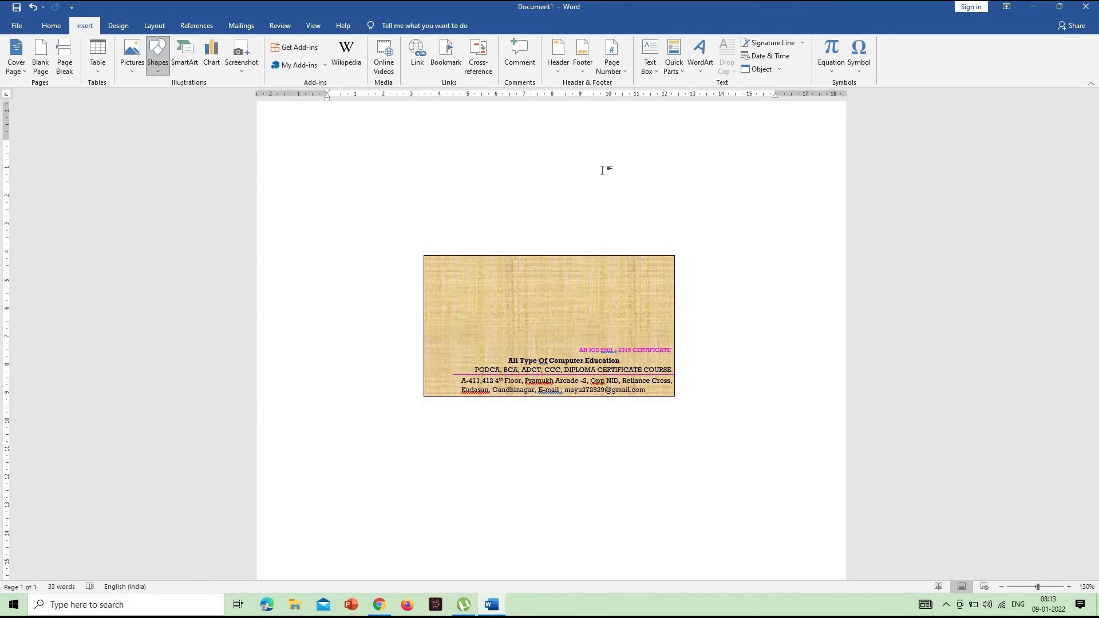
{"action": "left_click", "coordinate": [699, 57]}
{"action": "left_click", "coordinate": [705, 91]}
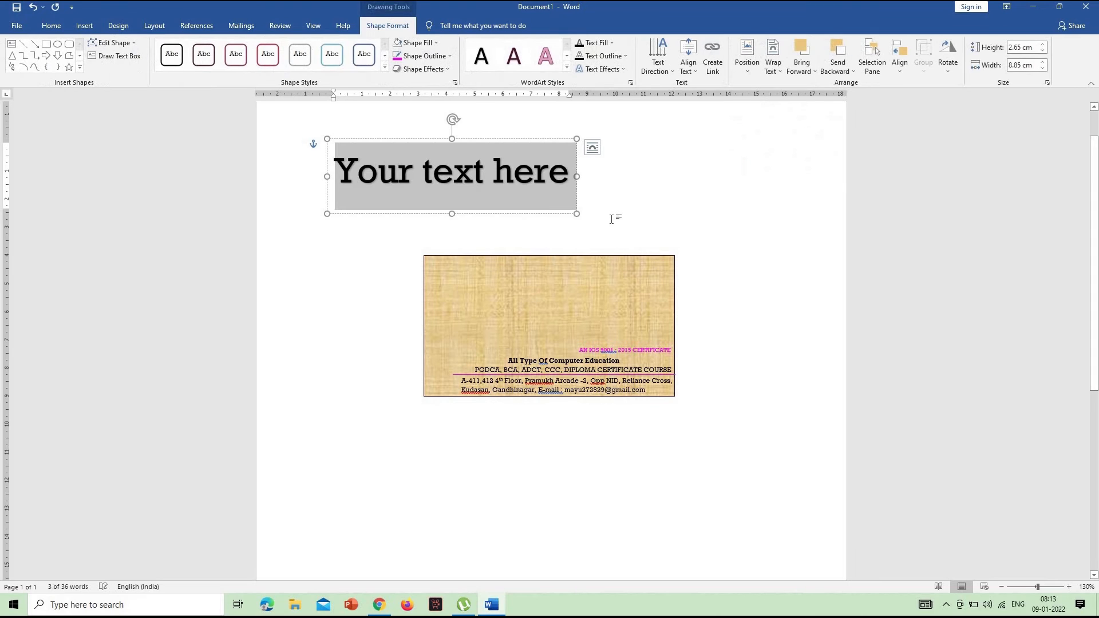
{"action": "type", "text": "mERGE"}
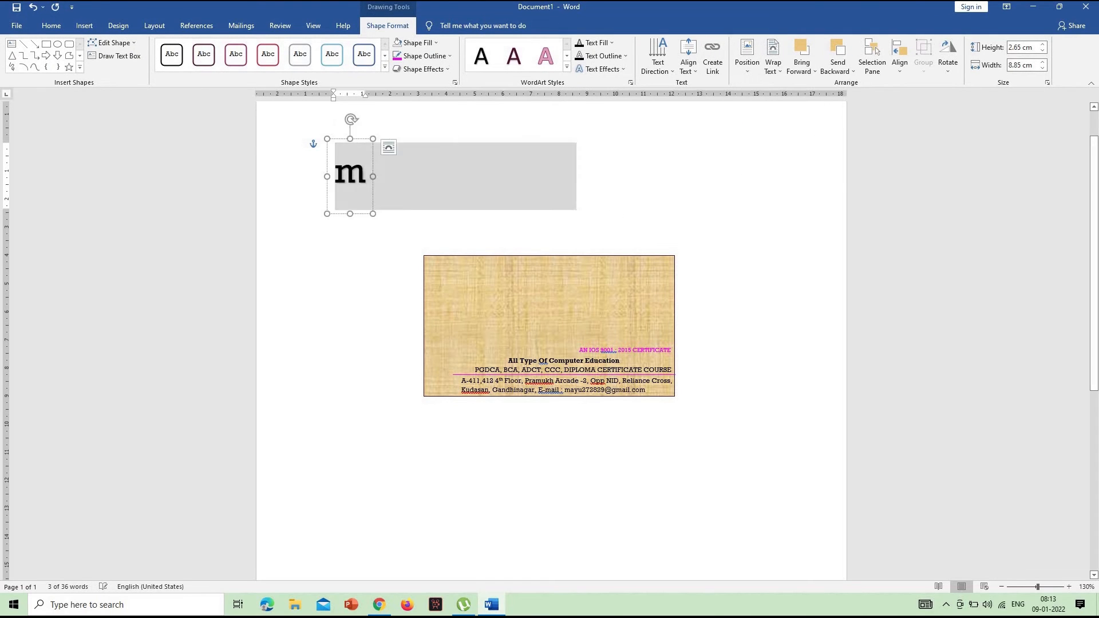
{"action": "key", "text": "BackSpace"}
{"action": "key", "text": "BackSpace"}
{"action": "key", "text": "BackSpace"}
{"action": "key", "text": "BackSpace"}
{"action": "key", "text": "BackSpace"}
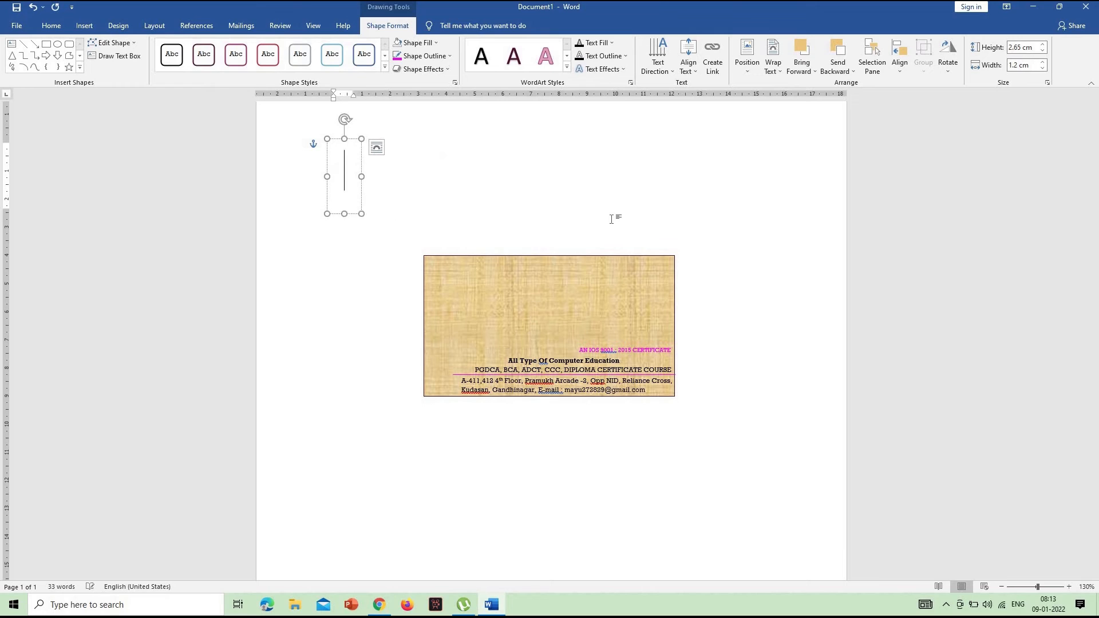
{"action": "type", "text": "e"}
{"action": "key", "text": "BackSpace"}
Enter "Merge Computer Institute" as the WordArt text
{"action": "type", "text": "Me"}
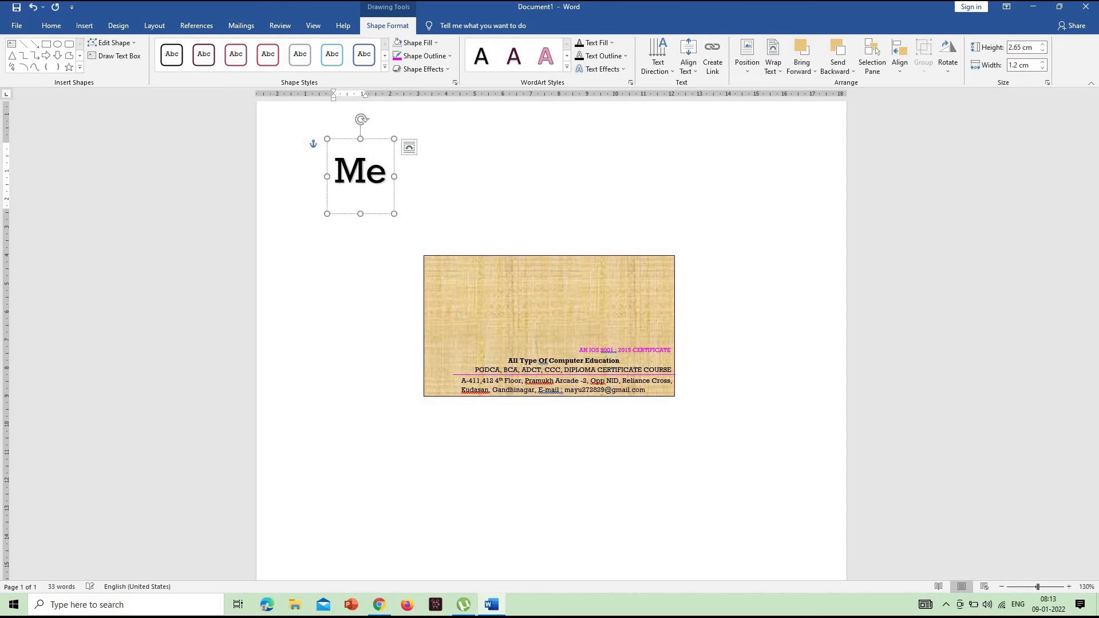
{"action": "type", "text": "rge Computer "}
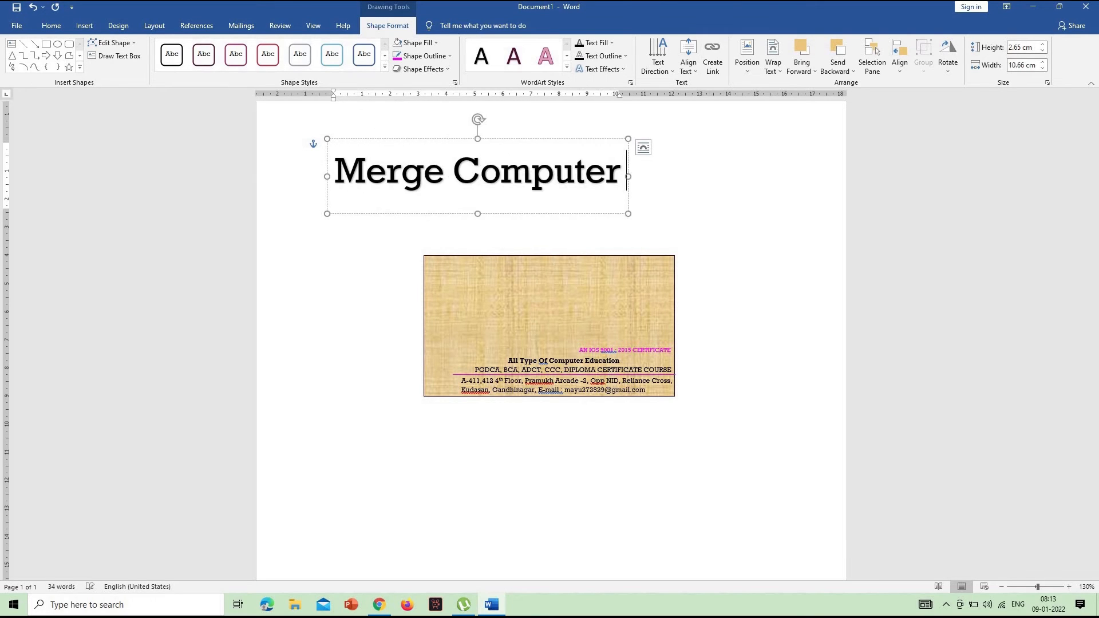
{"action": "type", "text": "Institute"}
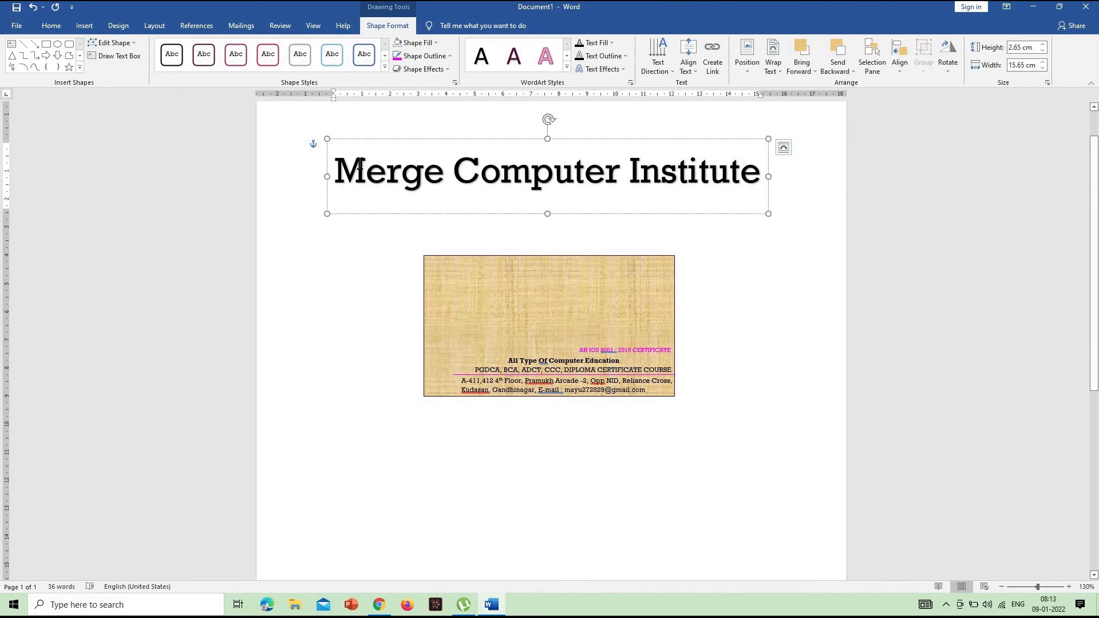
Shrink the WordArt title to 18 pt and move it onto the card just above the certificate line
{"action": "left_click", "coordinate": [327, 169]}
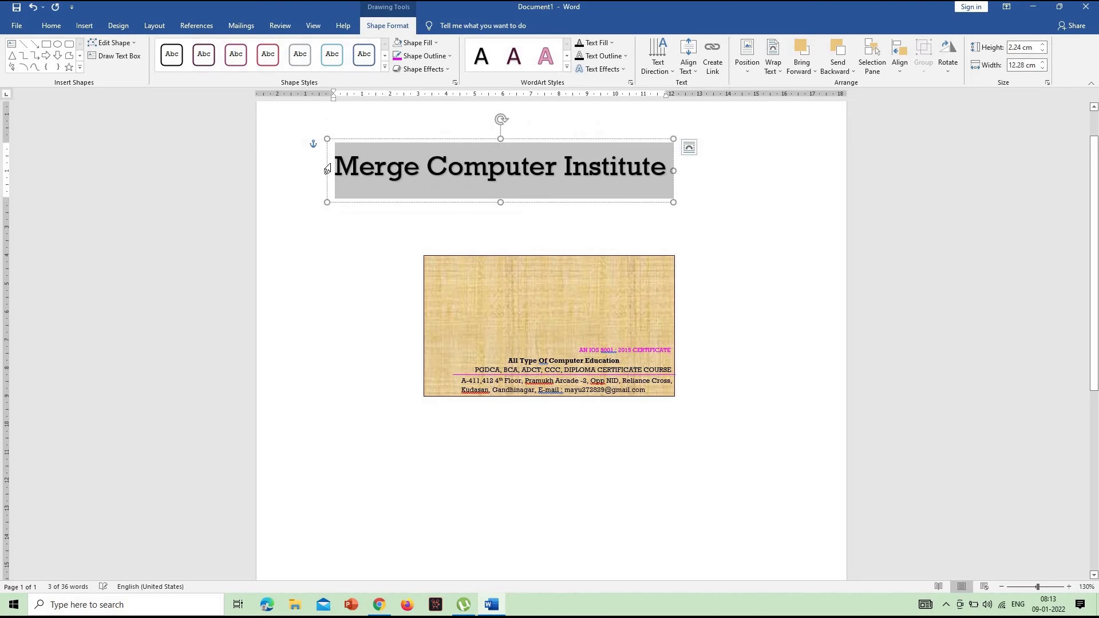
{"action": "key", "text": "ctrl+shift+comma"}
{"action": "key", "text": "ctrl+shift+comma"}
{"action": "key", "text": "ctrl+shift+comma"}
{"action": "key", "text": "ctrl+shift+comma"}
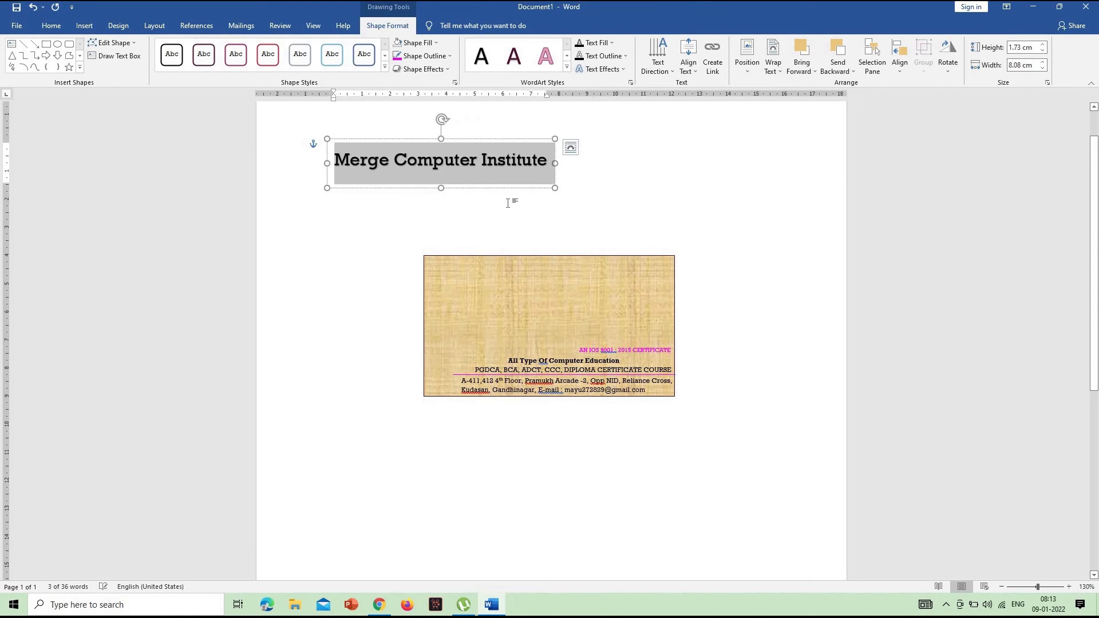
{"action": "left_click_drag", "start_coordinate": [592, 263], "coordinate": [635, 358]}
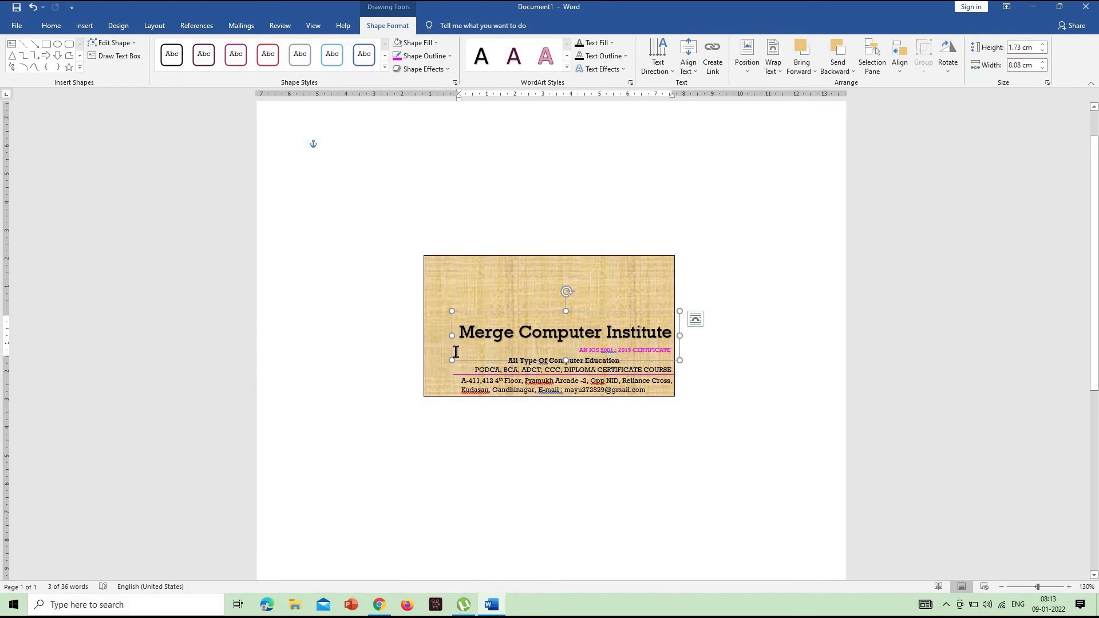
Enlarge the title text to 20 pt and widen its box to about 9.73 cm so it fits on one line
{"action": "left_click_drag", "start_coordinate": [444, 338], "coordinate": [433, 337]}
{"action": "triple_click", "coordinate": [458, 336]}
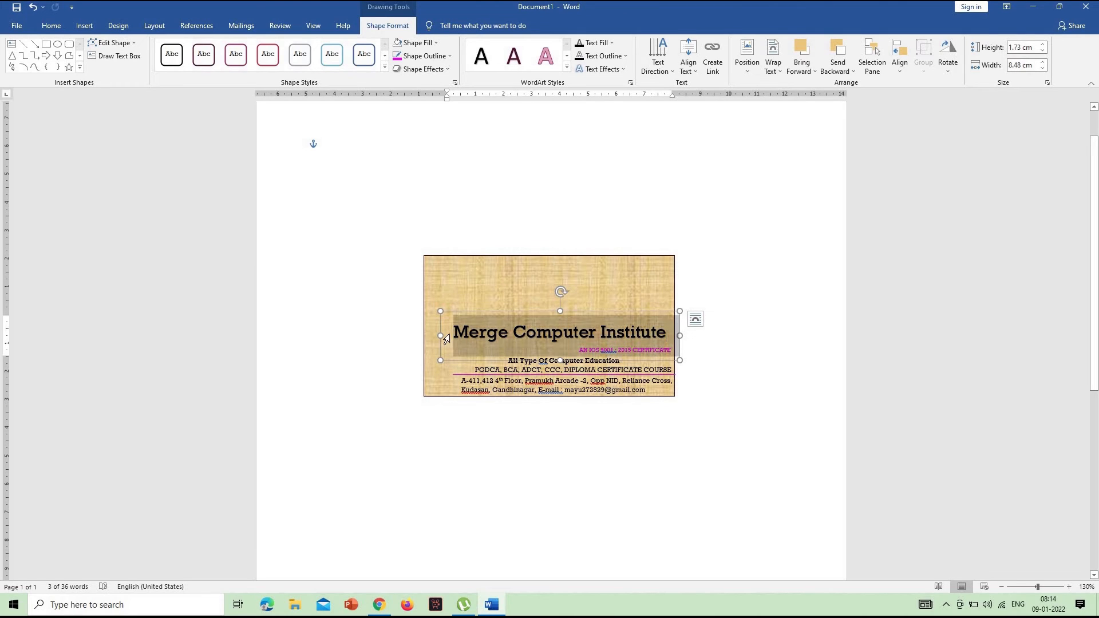
{"action": "key", "text": "ctrl+shift+period"}
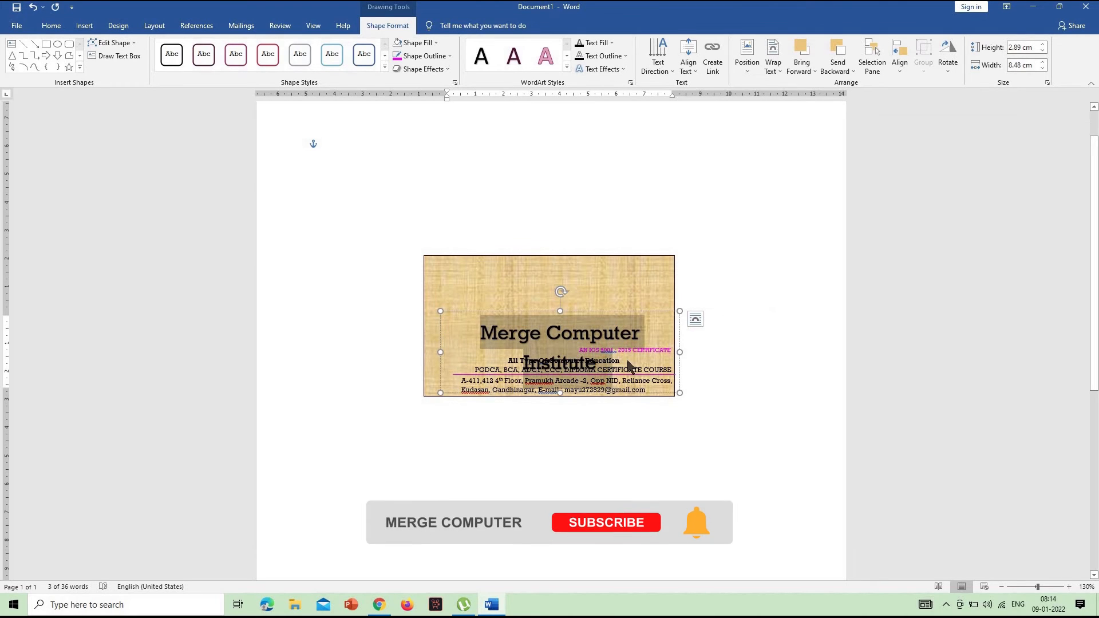
{"action": "left_click_drag", "start_coordinate": [679, 352], "coordinate": [458, 332]}
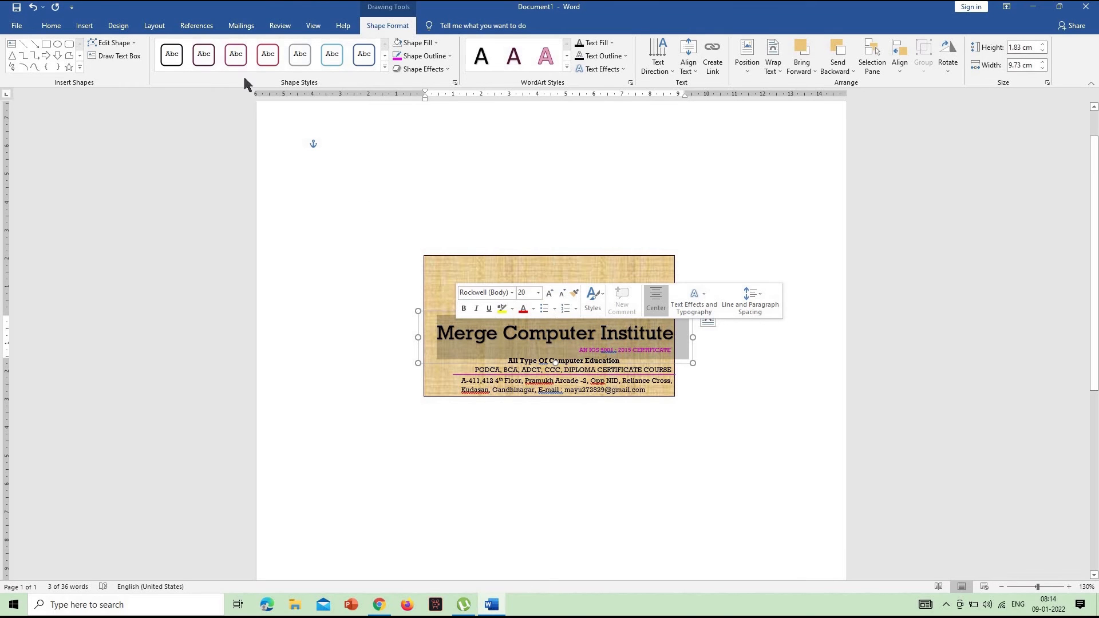
Reduce the title text to 18 pt and nudge its box right and down until the text ends at the card's right edge
{"action": "left_click", "coordinate": [51, 25]}
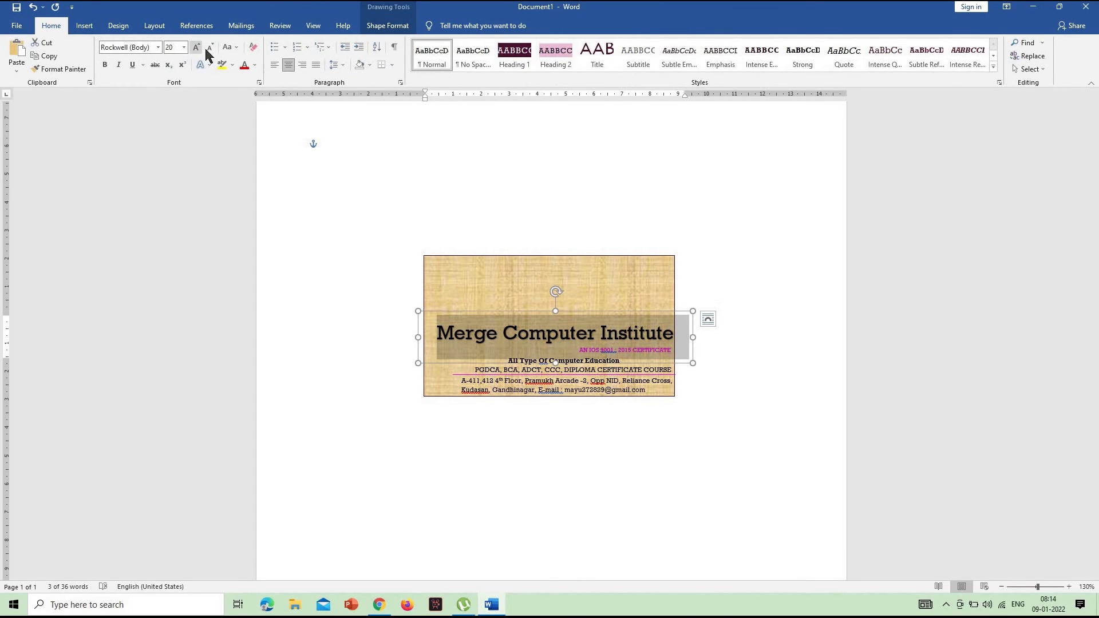
{"action": "left_click", "coordinate": [209, 48]}
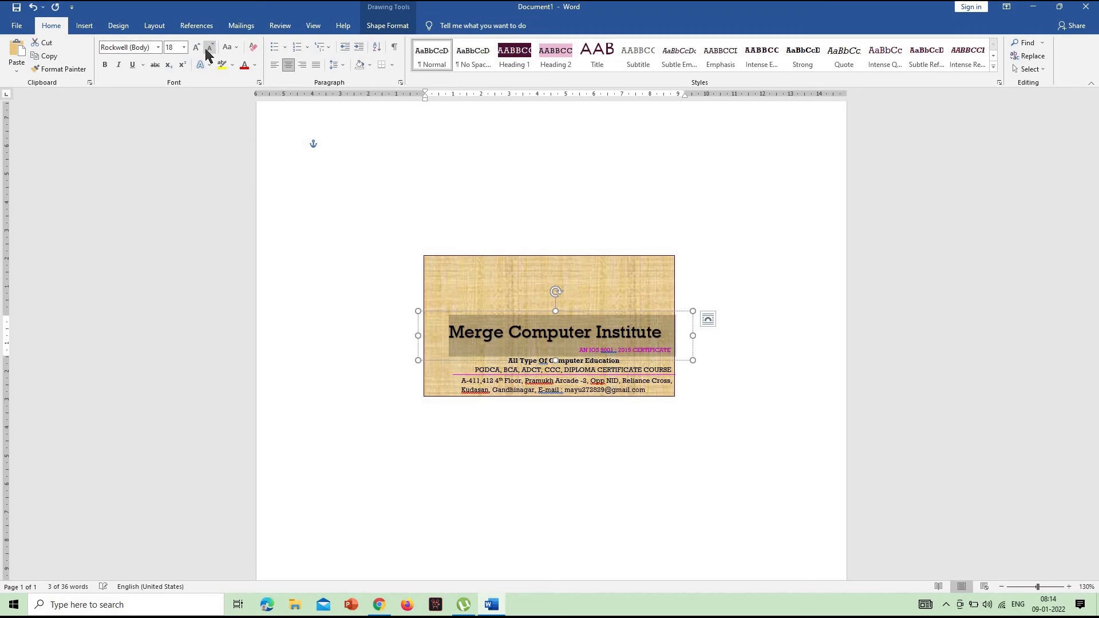
{"action": "left_click", "coordinate": [695, 335]}
{"action": "key", "text": "Right"}
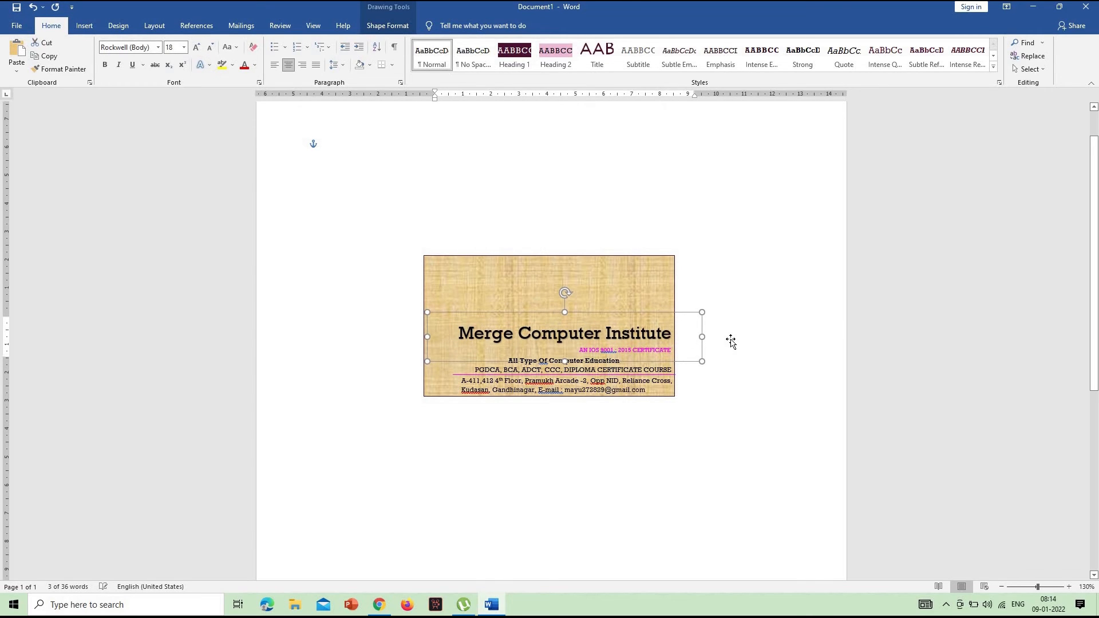
{"action": "key", "text": "ctrl+Right"}
{"action": "key", "text": "ctrl+Down"}
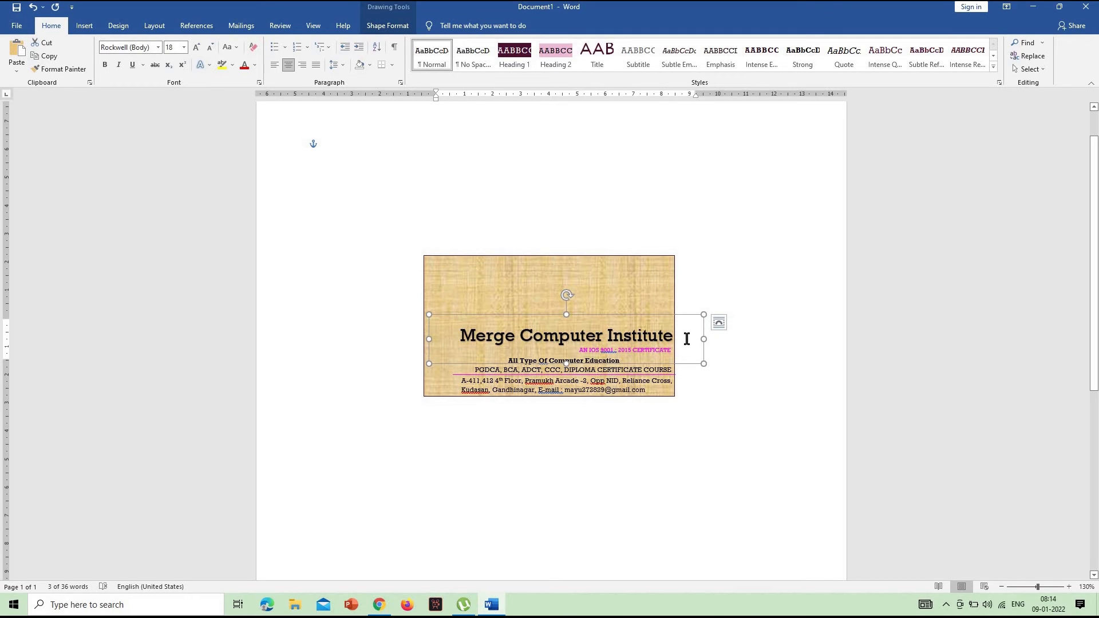
{"action": "triple_click", "coordinate": [471, 337]}
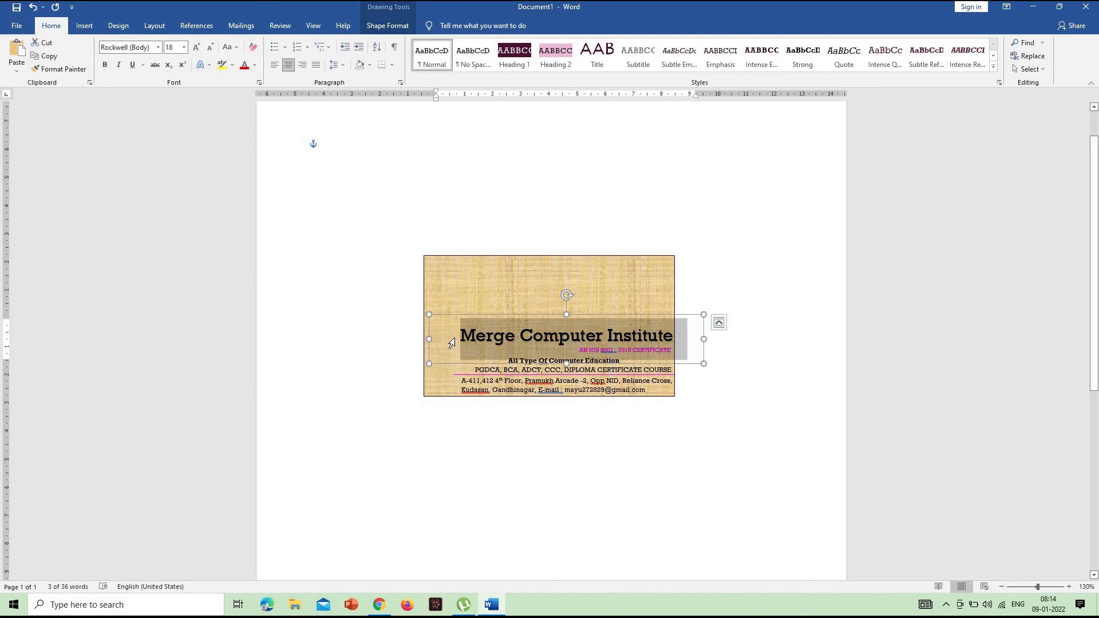
{"action": "left_click", "coordinate": [385, 26]}
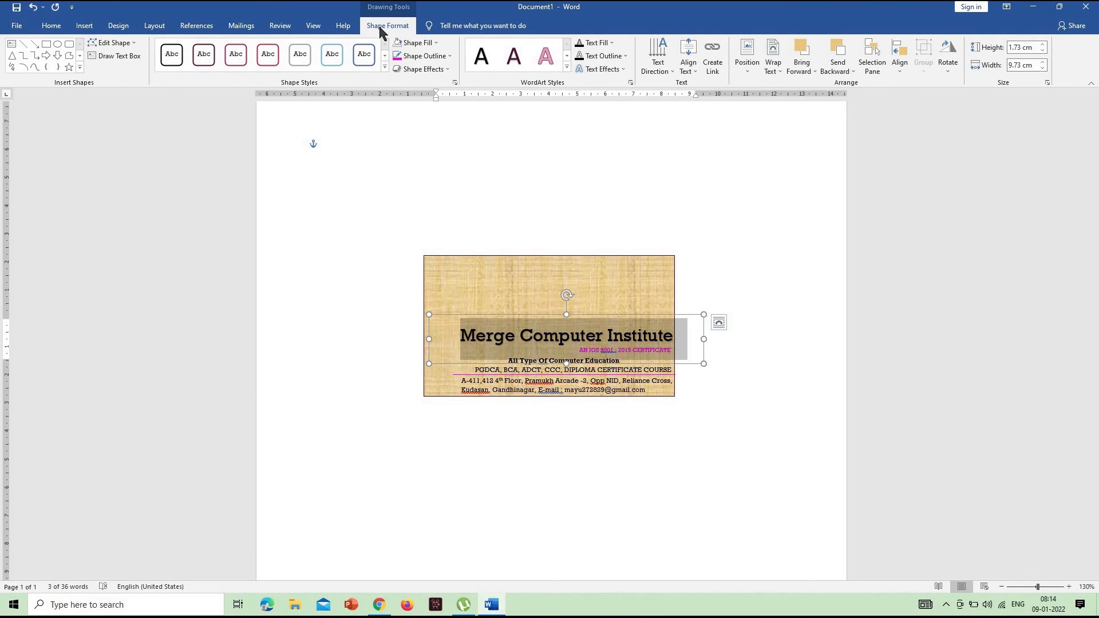
{"action": "left_click", "coordinate": [415, 43]}
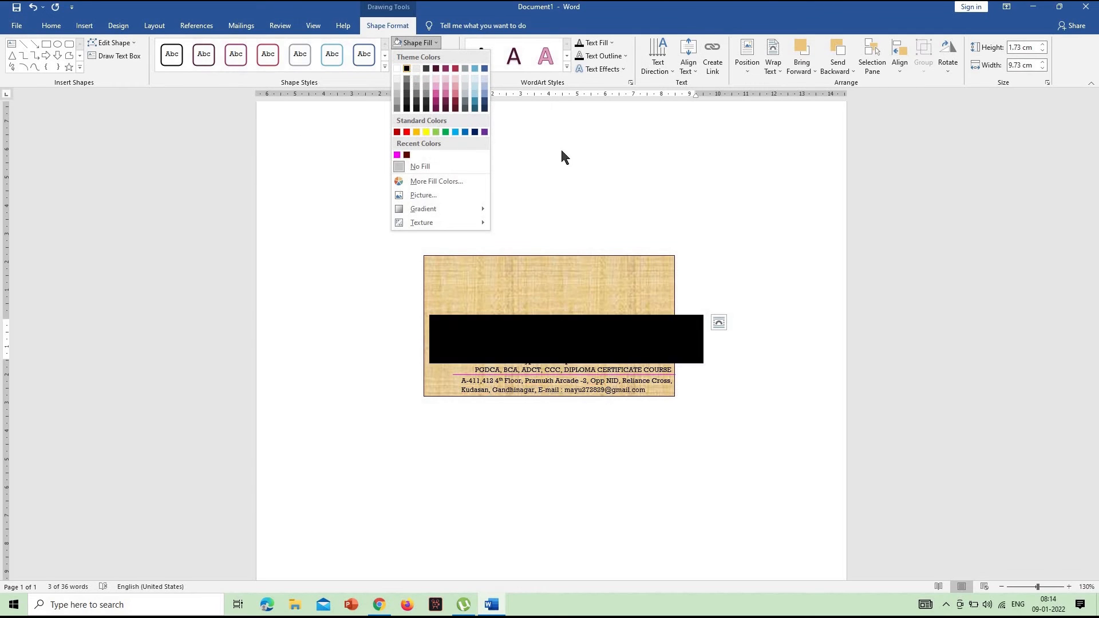
{"action": "left_click", "coordinate": [416, 42]}
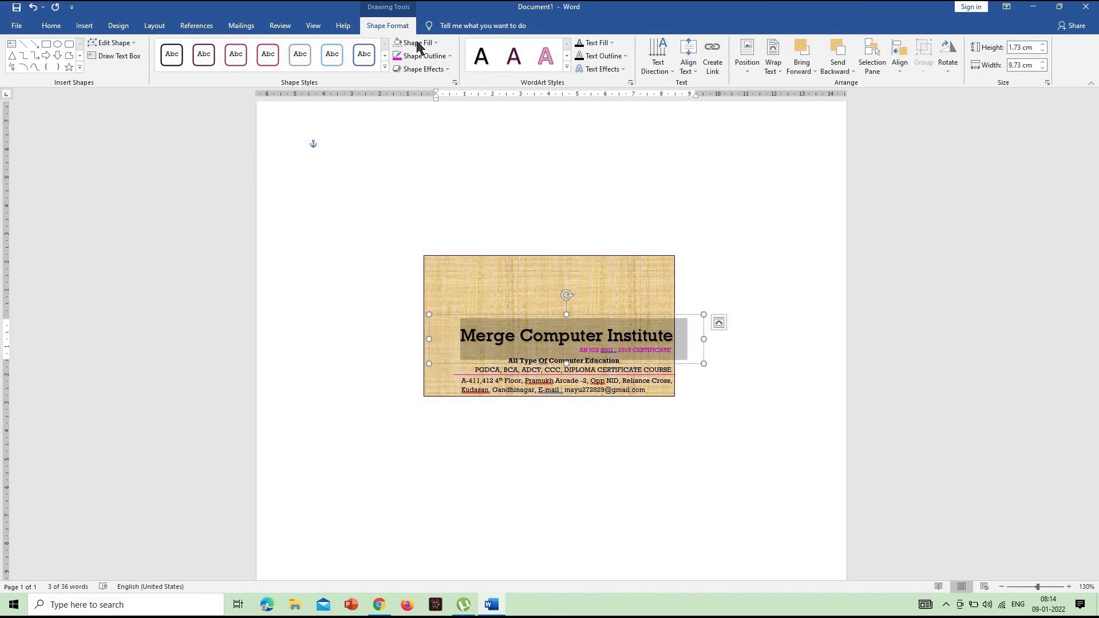
{"action": "left_click", "coordinate": [598, 43]}
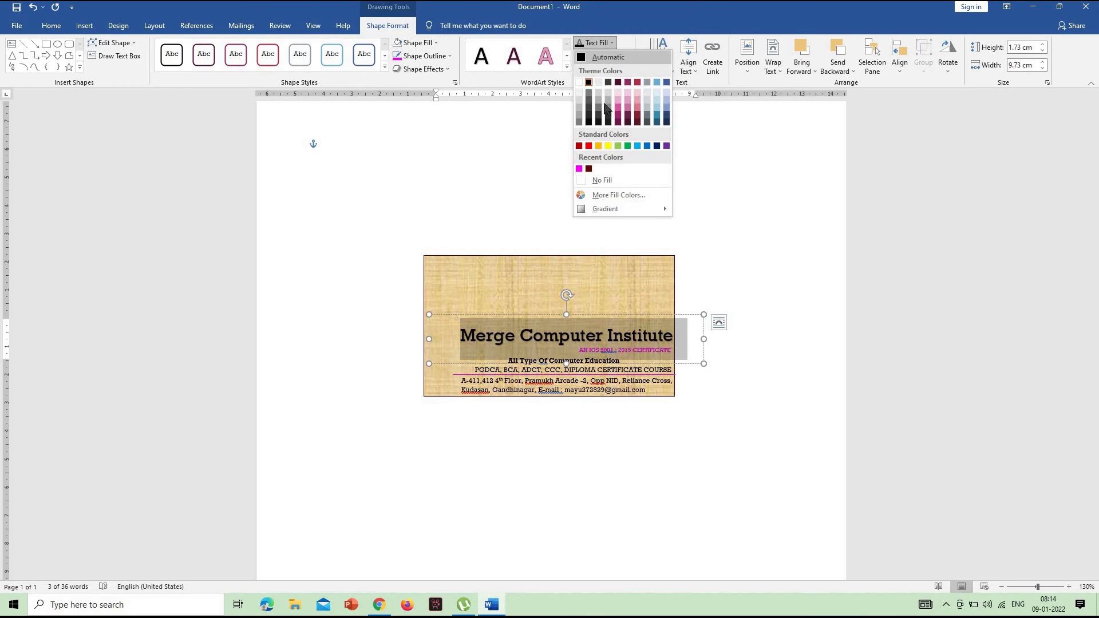
{"action": "left_click", "coordinate": [731, 160]}
{"action": "left_click", "coordinate": [613, 57]}
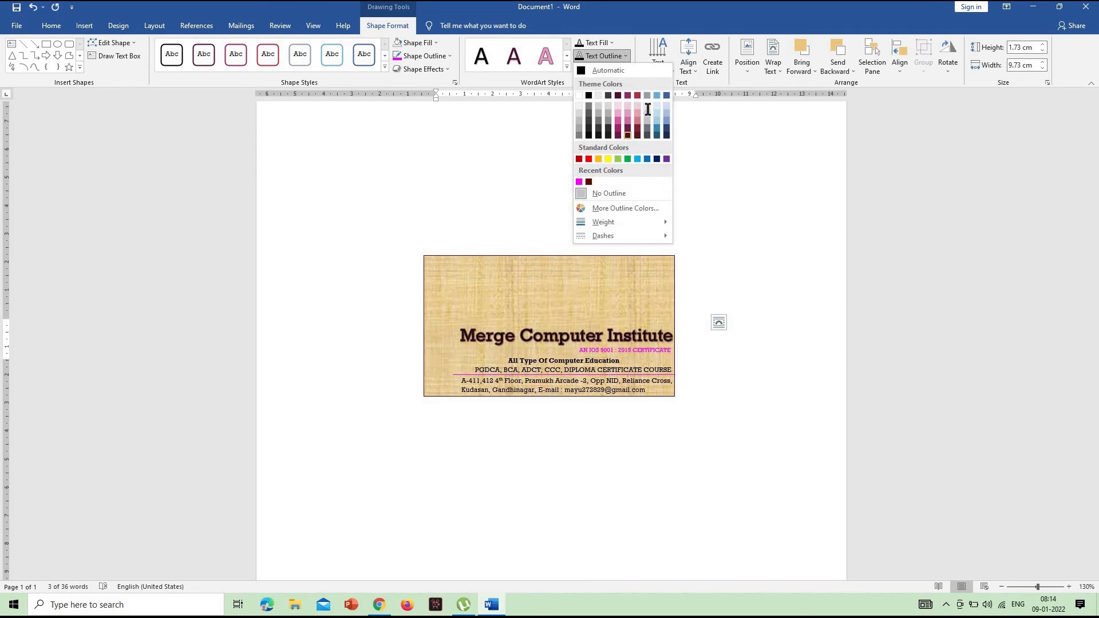
{"action": "left_click", "coordinate": [614, 57]}
{"action": "left_click", "coordinate": [607, 70]}
{"action": "left_click", "coordinate": [522, 142]}
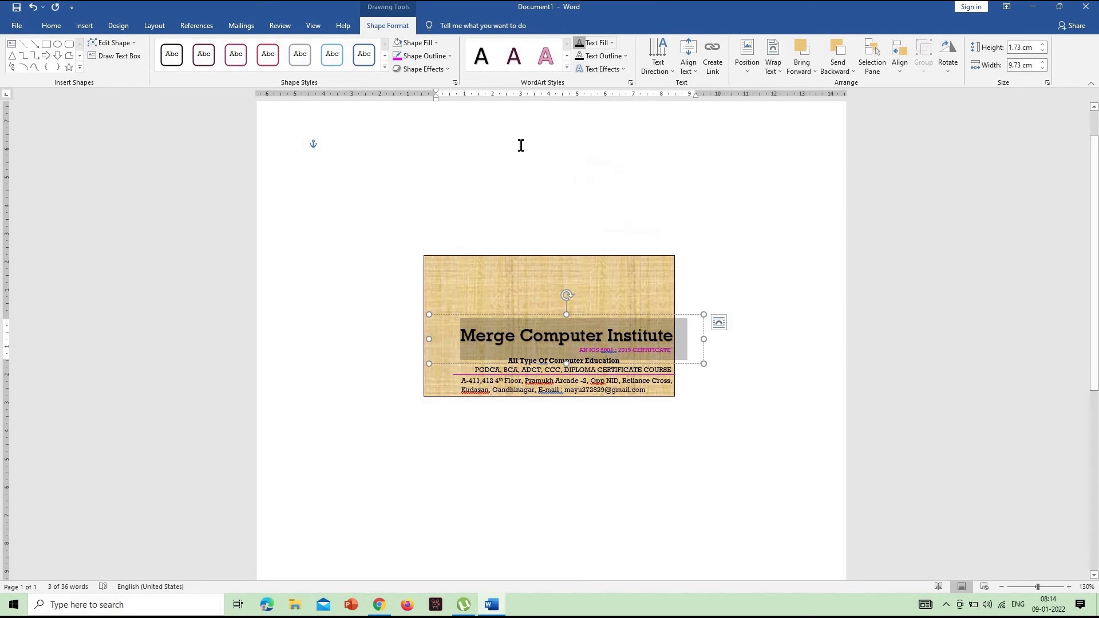
Color the title text standard red and nudge the title slightly up from the certificate line
{"action": "left_click", "coordinate": [51, 26]}
{"action": "left_click", "coordinate": [255, 64]}
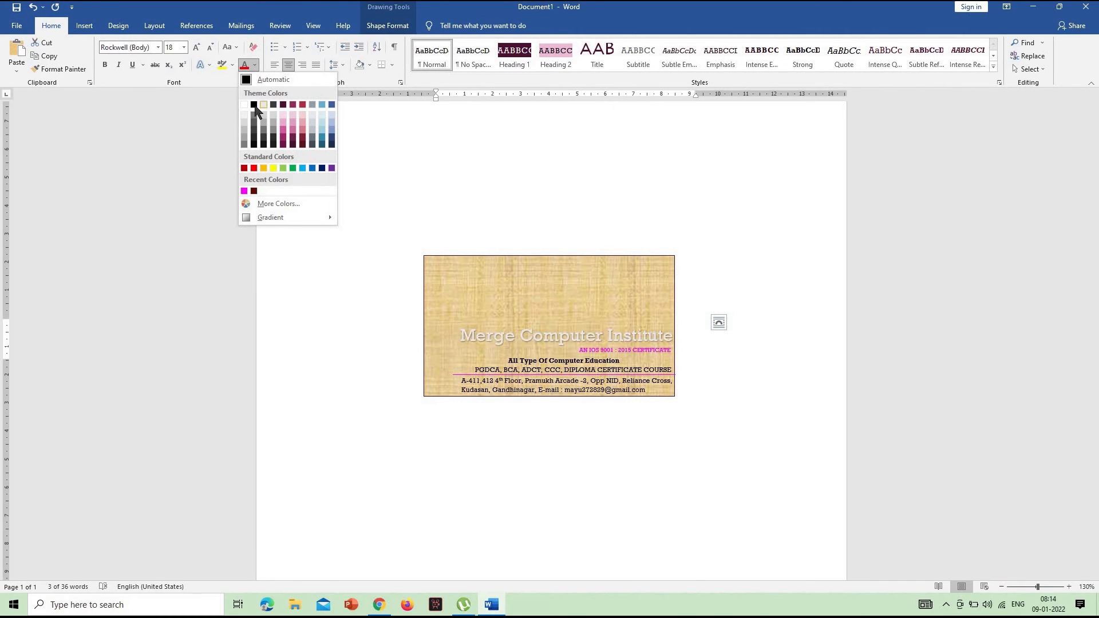
{"action": "left_click", "coordinate": [254, 167]}
{"action": "left_click", "coordinate": [697, 322]}
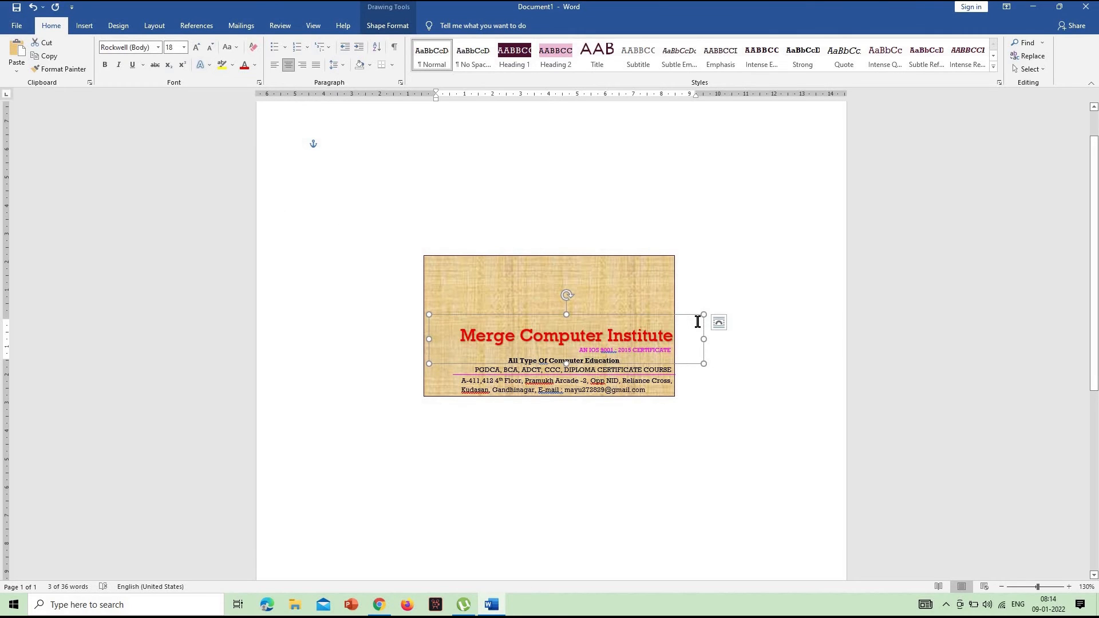
{"action": "left_click", "coordinate": [792, 301]}
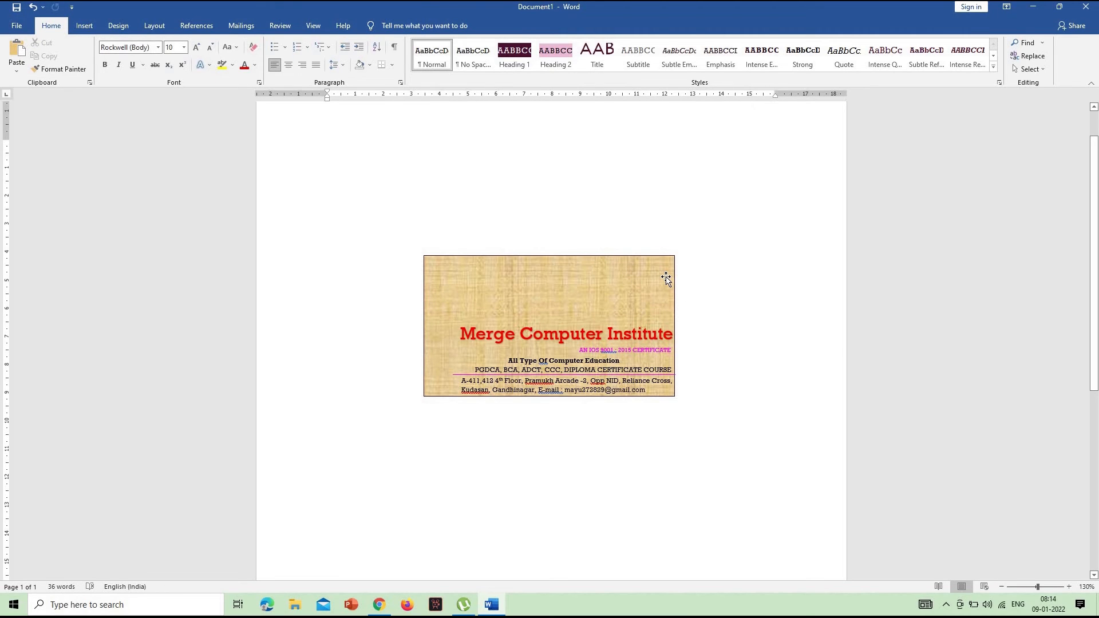
Draw a text box about 4.1 by 1.38 cm in the card's upper-right corner and enter the contact's name and phone number
{"action": "left_click", "coordinate": [85, 27]}
{"action": "left_click", "coordinate": [159, 70]}
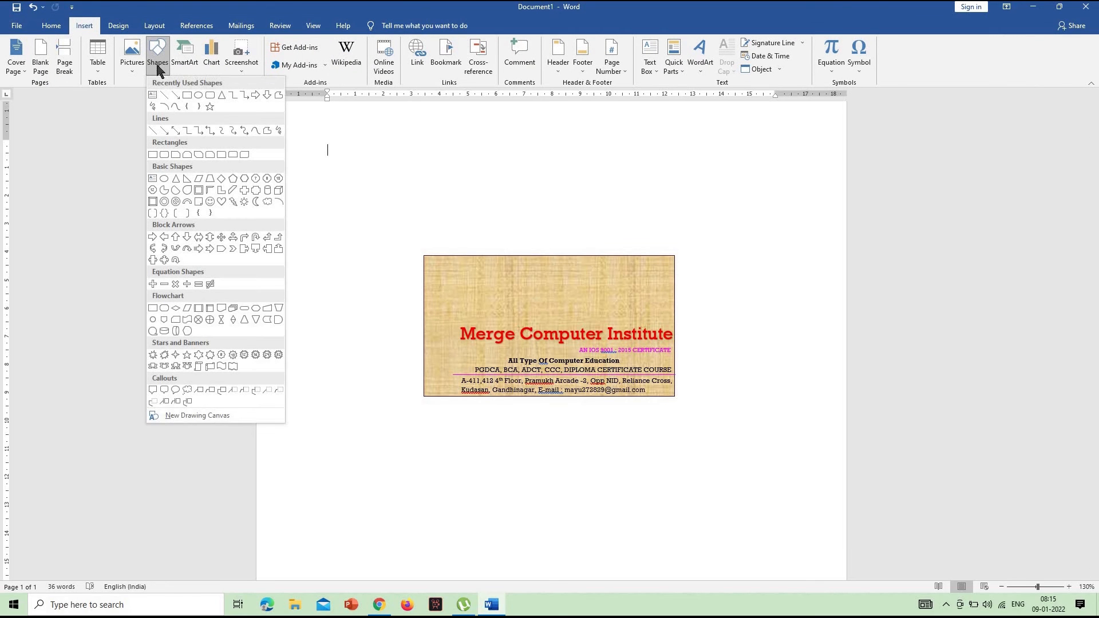
{"action": "left_click", "coordinate": [153, 95]}
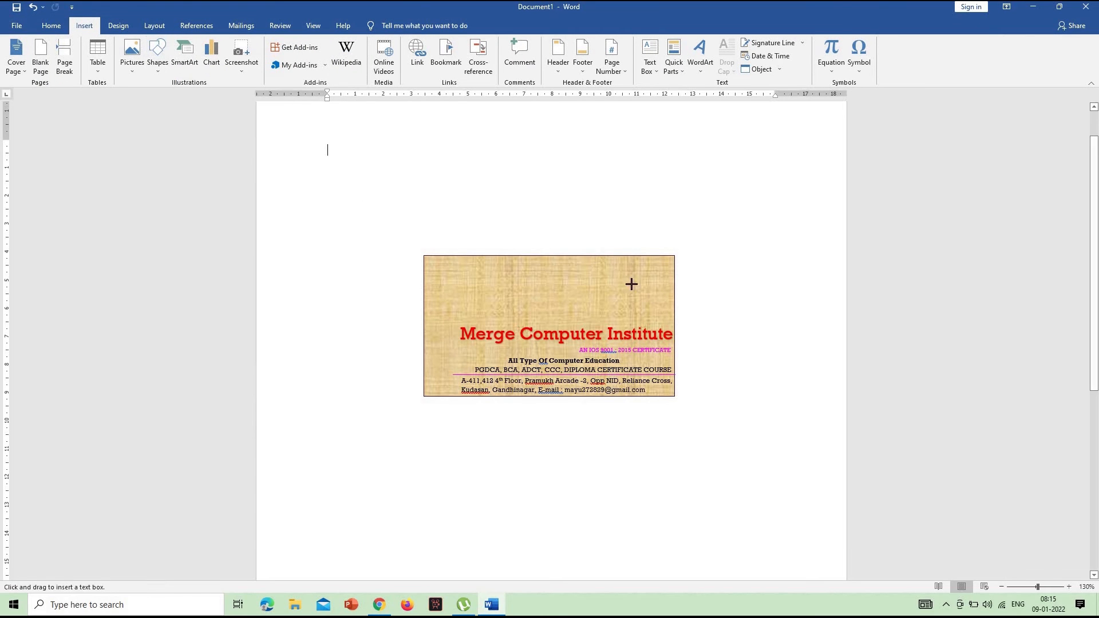
{"action": "left_click_drag", "start_coordinate": [558, 256], "coordinate": [674, 296]}
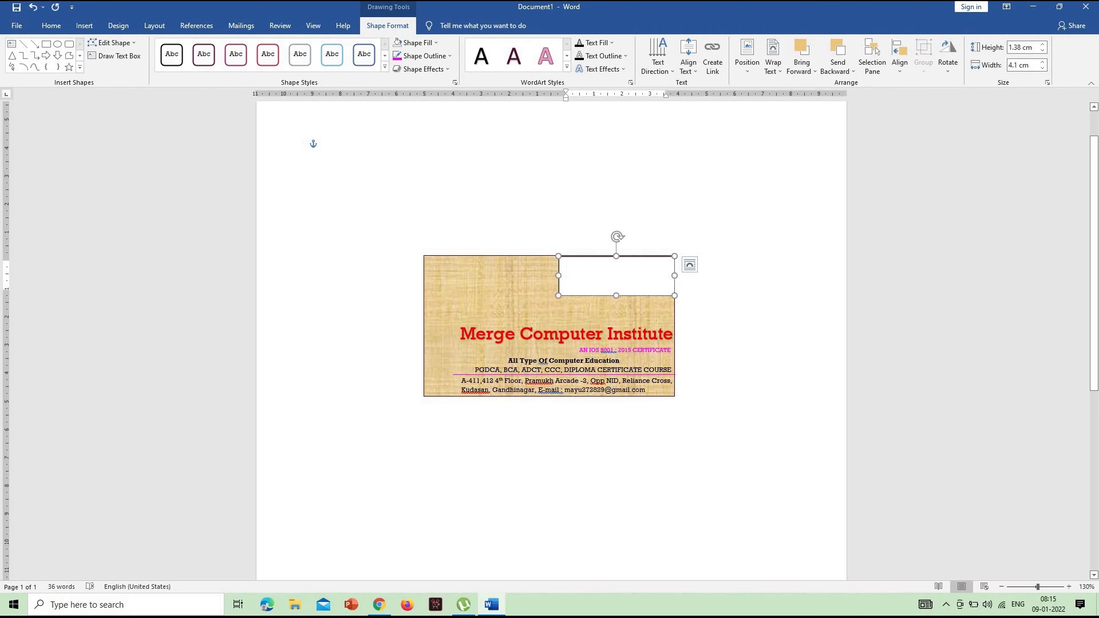
{"action": "type", "text": "ma"}
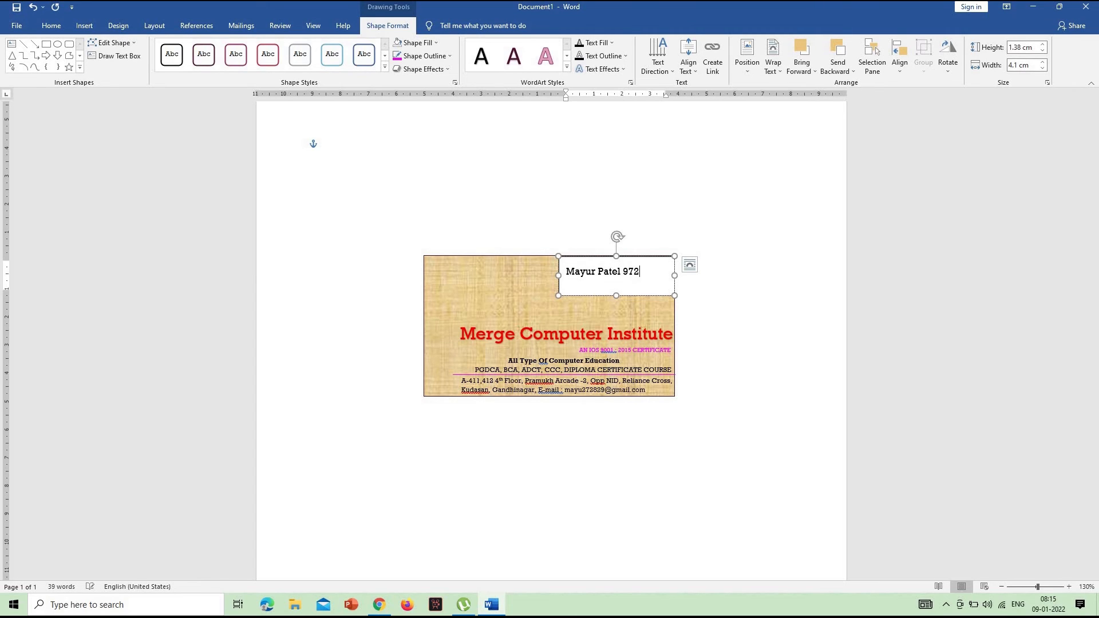
{"action": "type", "text": "68"}
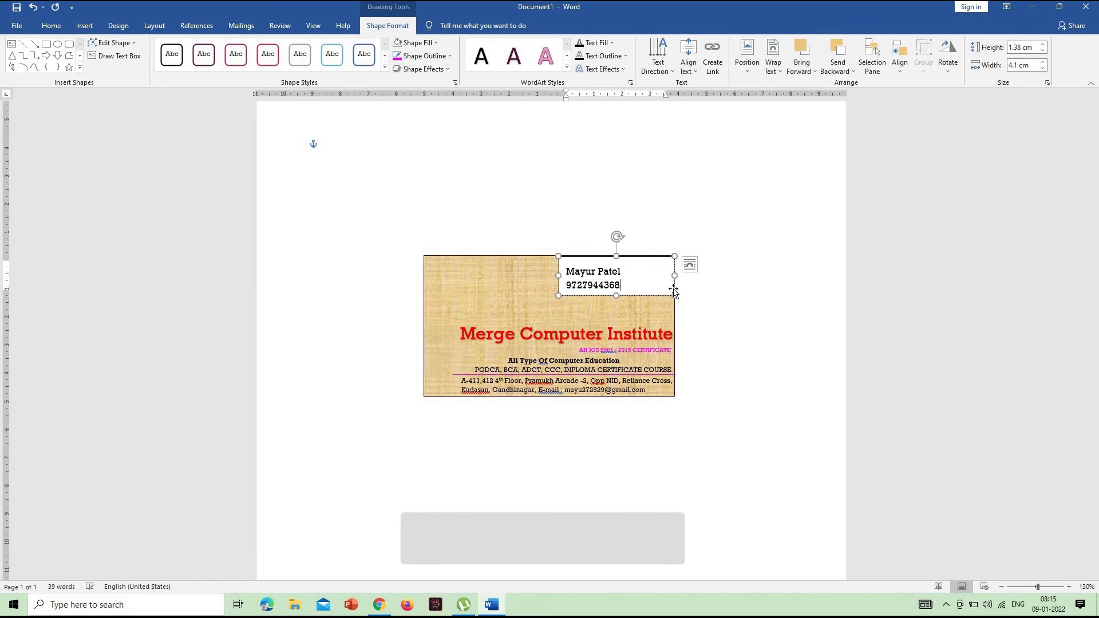
Reduce the contact text to 7 pt and put the phone number on its own line below the name
{"action": "left_click_drag", "start_coordinate": [636, 287], "coordinate": [566, 275]}
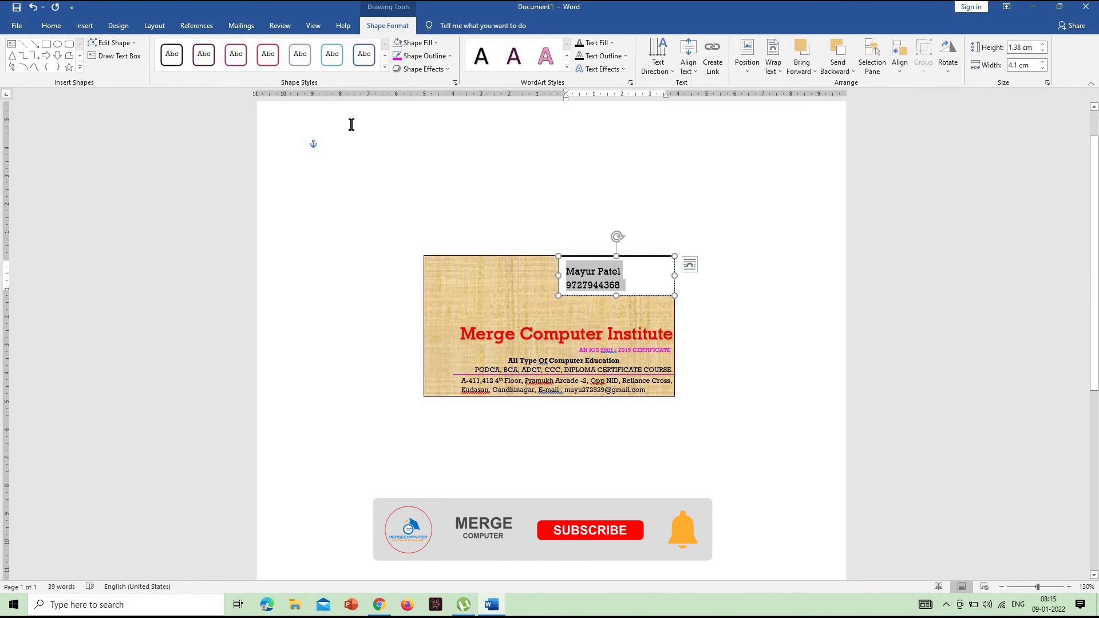
{"action": "left_click", "coordinate": [60, 31]}
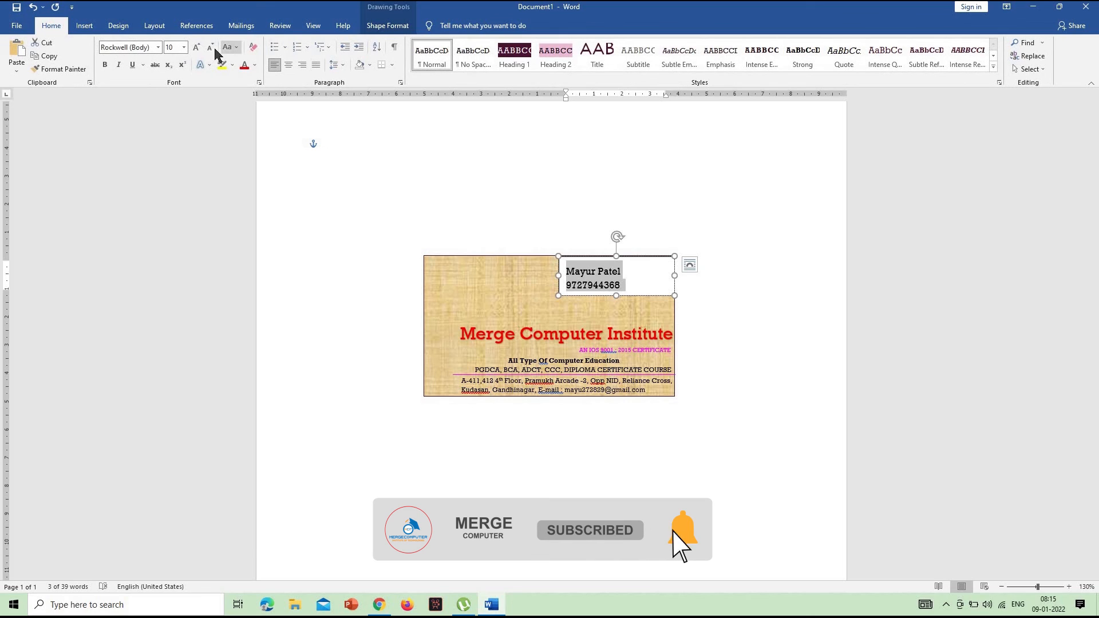
{"action": "left_click", "coordinate": [210, 47]}
{"action": "left_click", "coordinate": [210, 48]}
{"action": "left_click", "coordinate": [210, 47]}
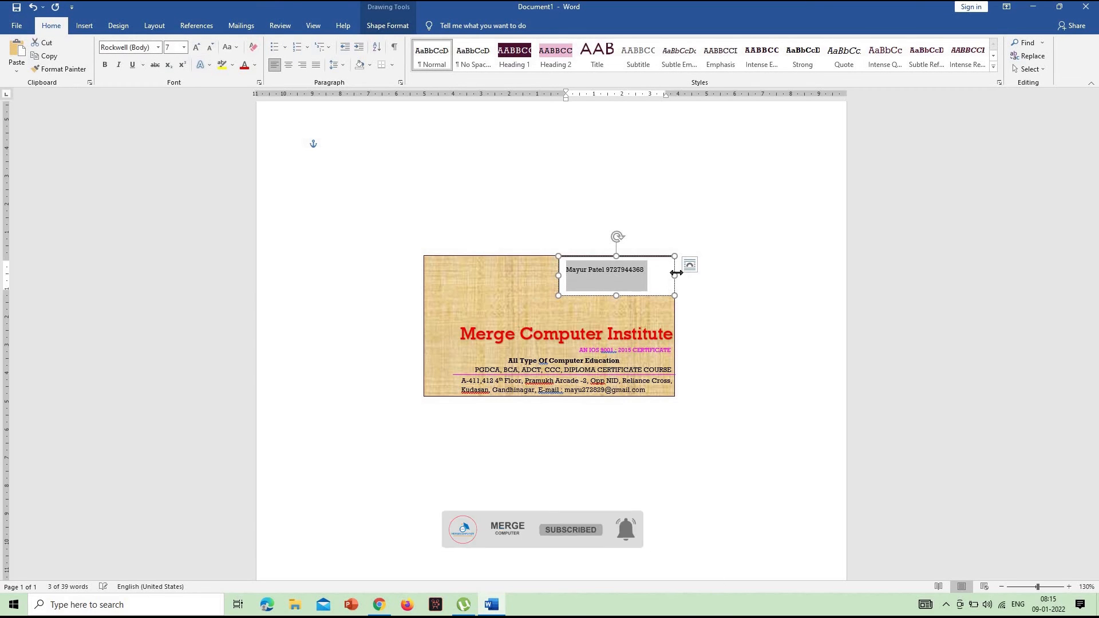
{"action": "left_click", "coordinate": [608, 273]}
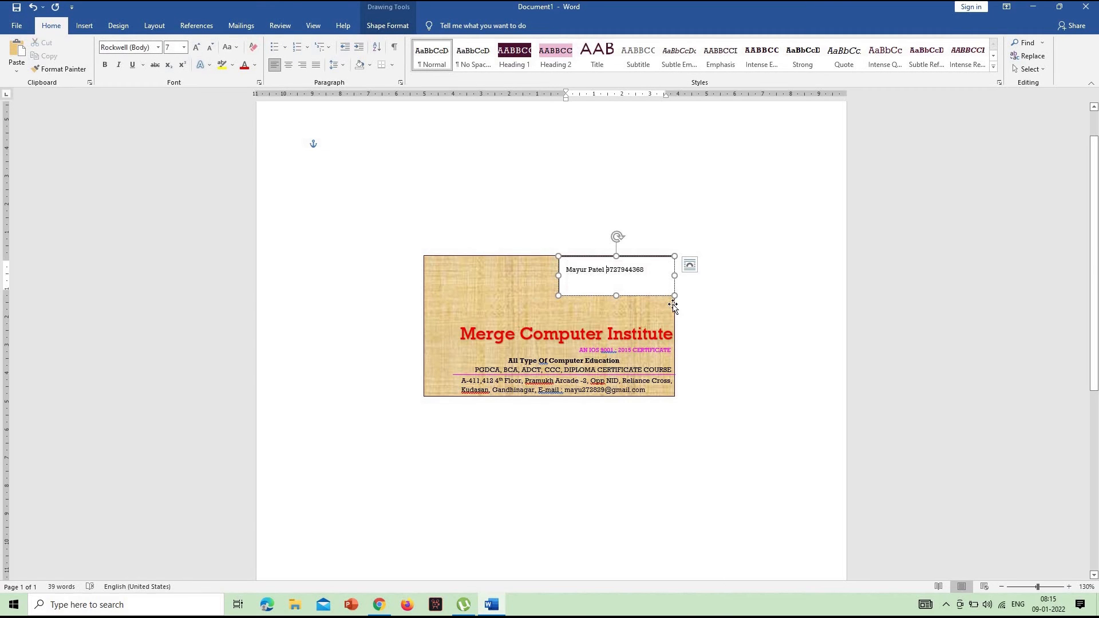
{"action": "key", "text": "Return"}
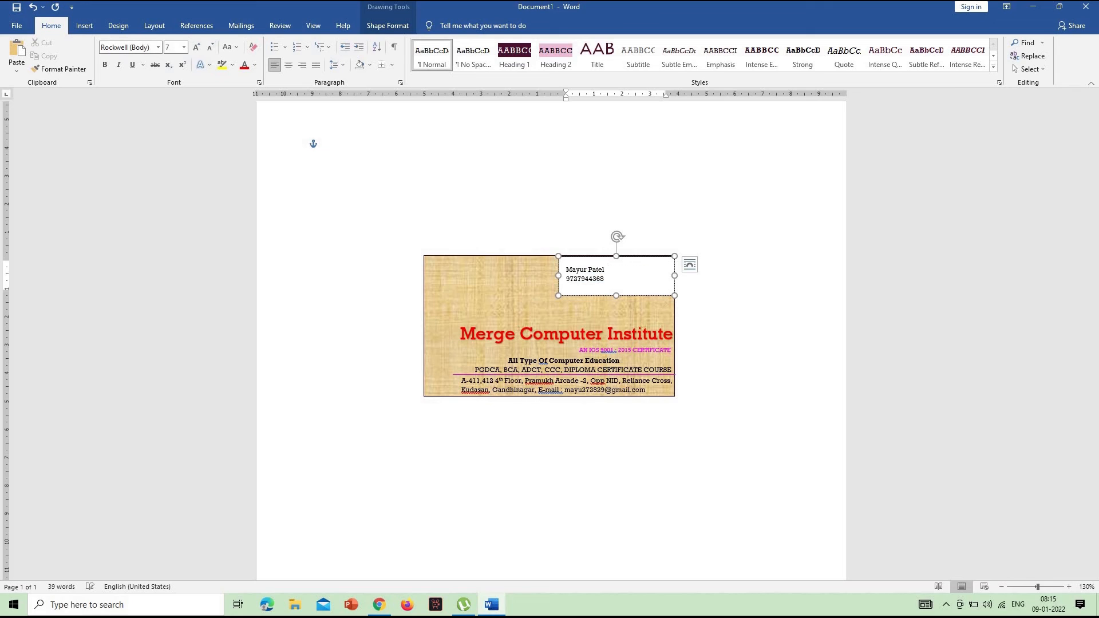
Move the contact text box up and right so its text sits in the card's upper-right corner, ending just inside the edge
{"action": "left_click", "coordinate": [653, 257]}
{"action": "key", "text": "Up"}
{"action": "key", "text": "Up"}
{"action": "key", "text": "Up"}
{"action": "key", "text": "Up"}
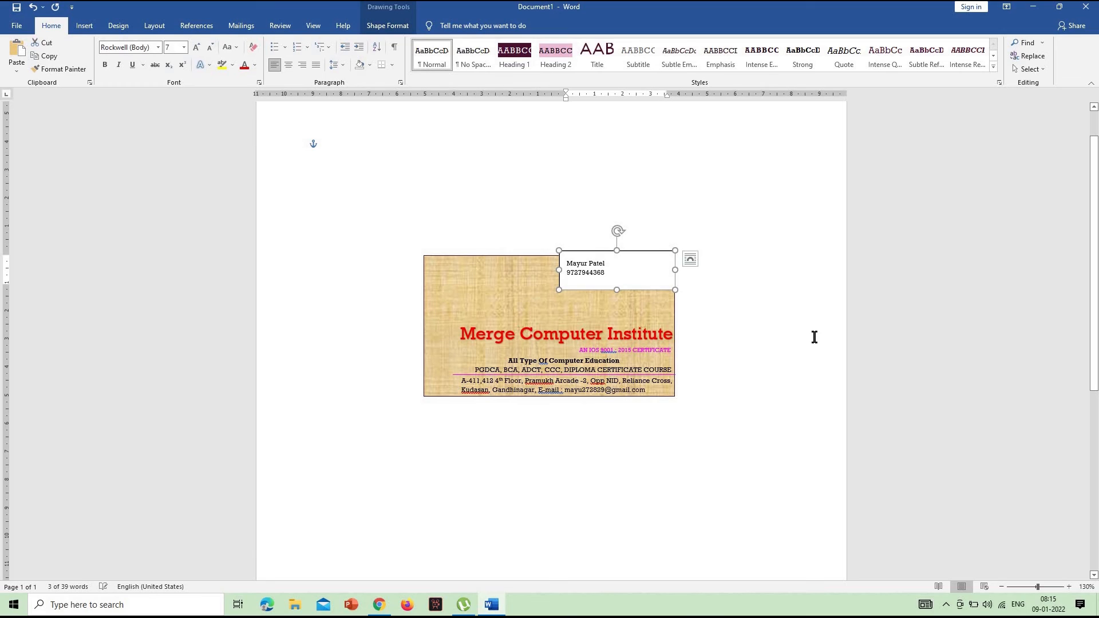
{"action": "key", "text": "Right"}
{"action": "key", "text": "Right"}
{"action": "key", "text": "Right"}
{"action": "key", "text": "Right"}
{"action": "key", "text": "Right"}
{"action": "key", "text": "Right"}
{"action": "key", "text": "Right"}
{"action": "key", "text": "Right"}
{"action": "key", "text": "Right"}
{"action": "key", "text": "Right"}
{"action": "key", "text": "Right"}
{"action": "key", "text": "Right"}
{"action": "key", "text": "Right"}
{"action": "key", "text": "Right"}
{"action": "key", "text": "Right"}
{"action": "key", "text": "Right"}
{"action": "key", "text": "Left"}
{"action": "key", "text": "Left"}
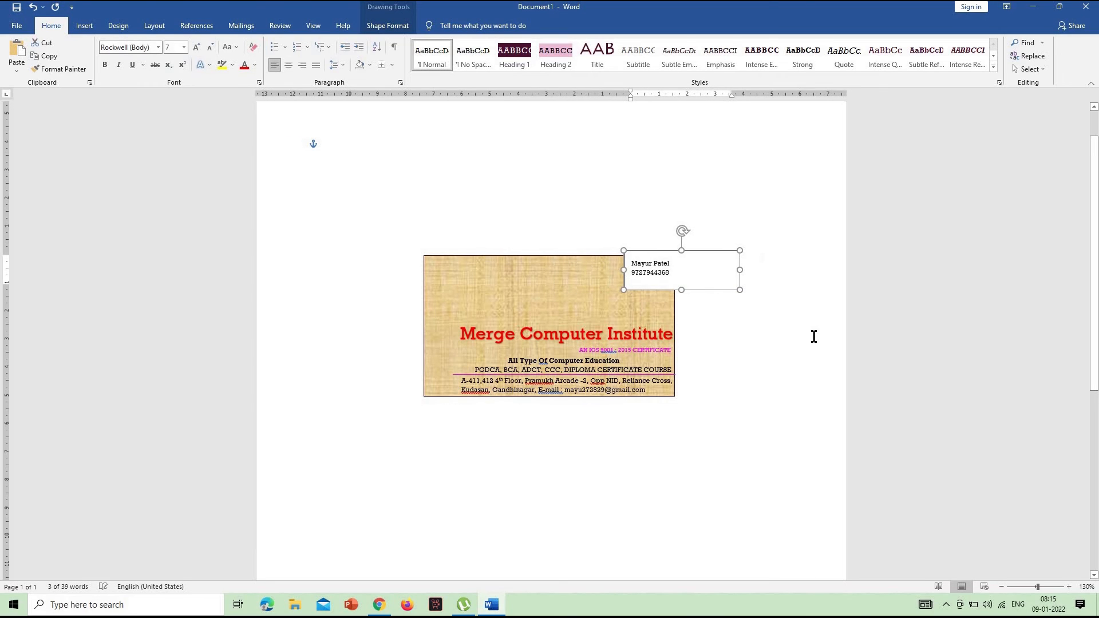
{"action": "key", "text": "Up"}
{"action": "key", "text": "Down"}
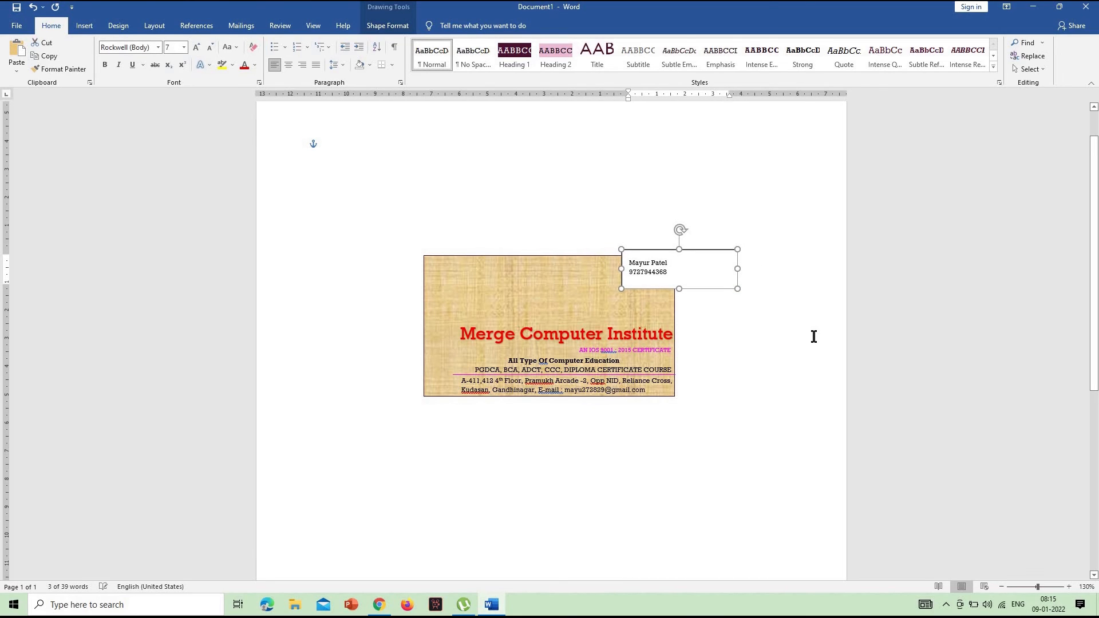
{"action": "key", "text": "Right"}
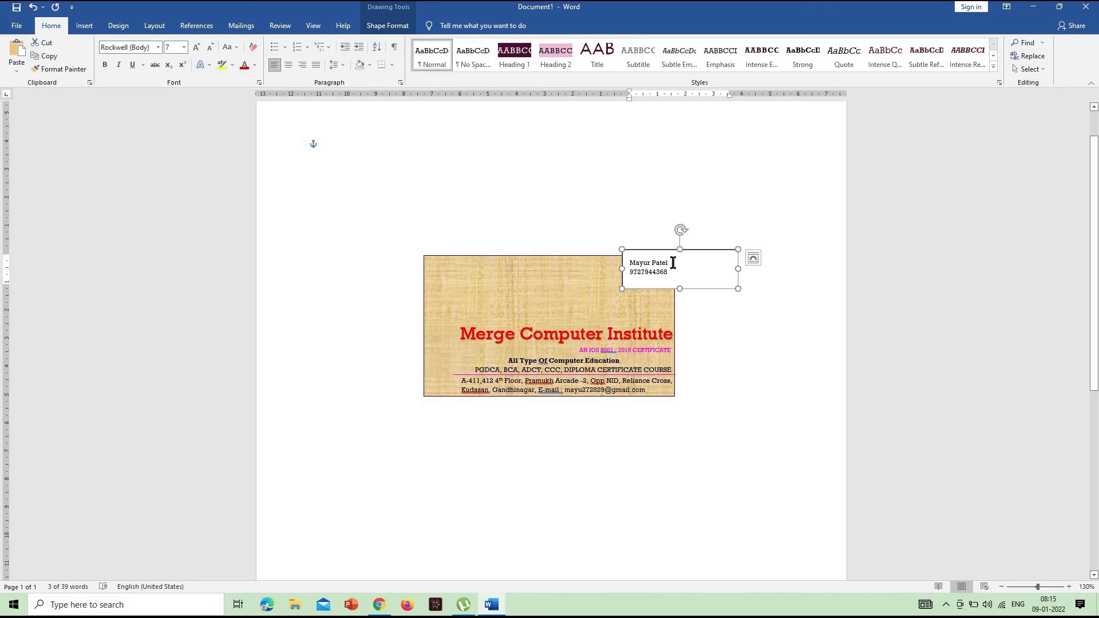
Remove the fill and outline from the contact text box and nudge it slightly down and right
{"action": "left_click", "coordinate": [387, 25]}
{"action": "left_click", "coordinate": [414, 46]}
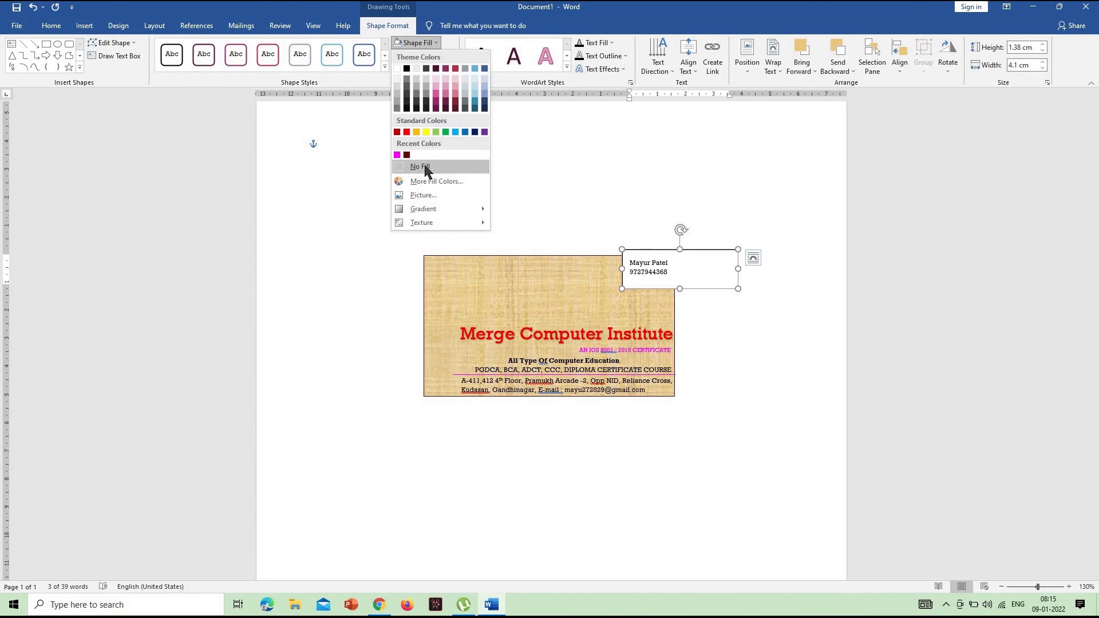
{"action": "left_click", "coordinate": [427, 166]}
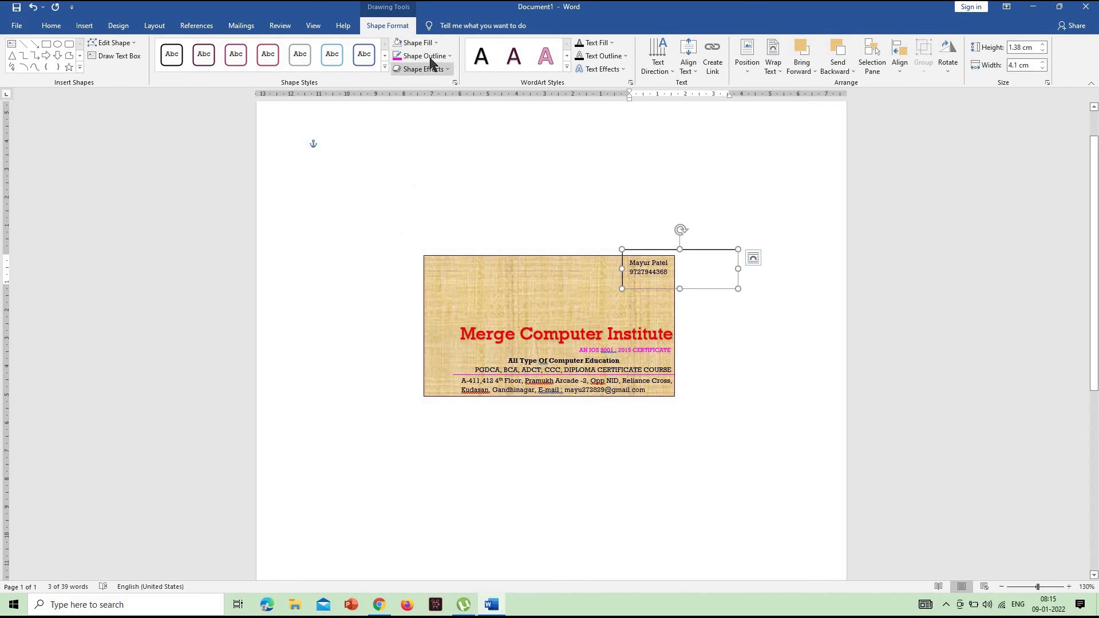
{"action": "left_click", "coordinate": [428, 57]}
{"action": "left_click", "coordinate": [435, 179]}
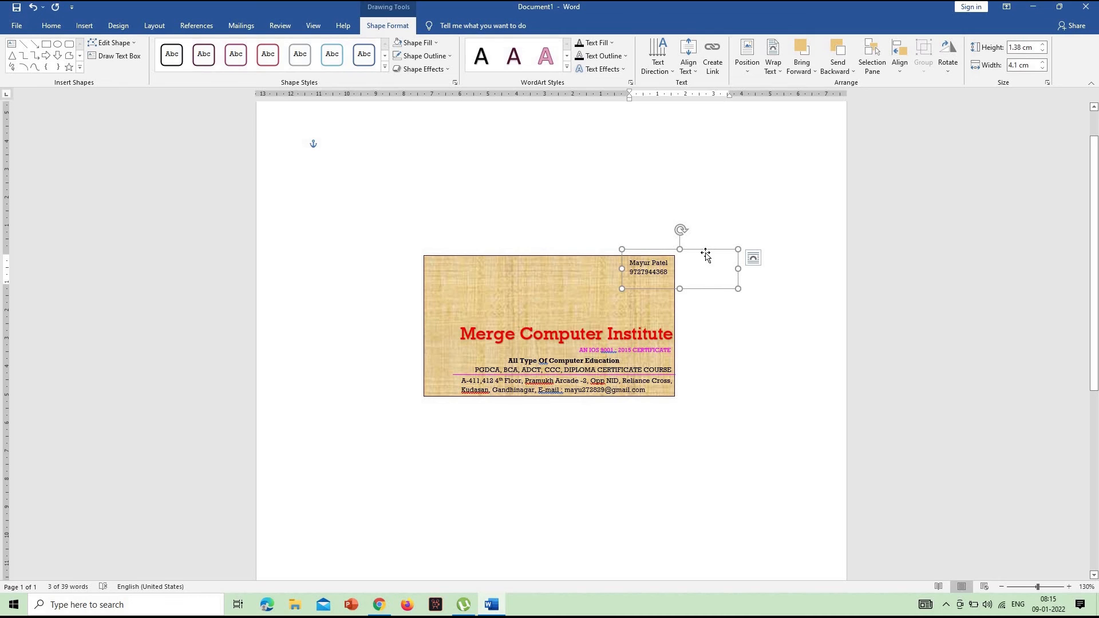
{"action": "left_click_drag", "start_coordinate": [706, 257], "coordinate": [706, 258]}
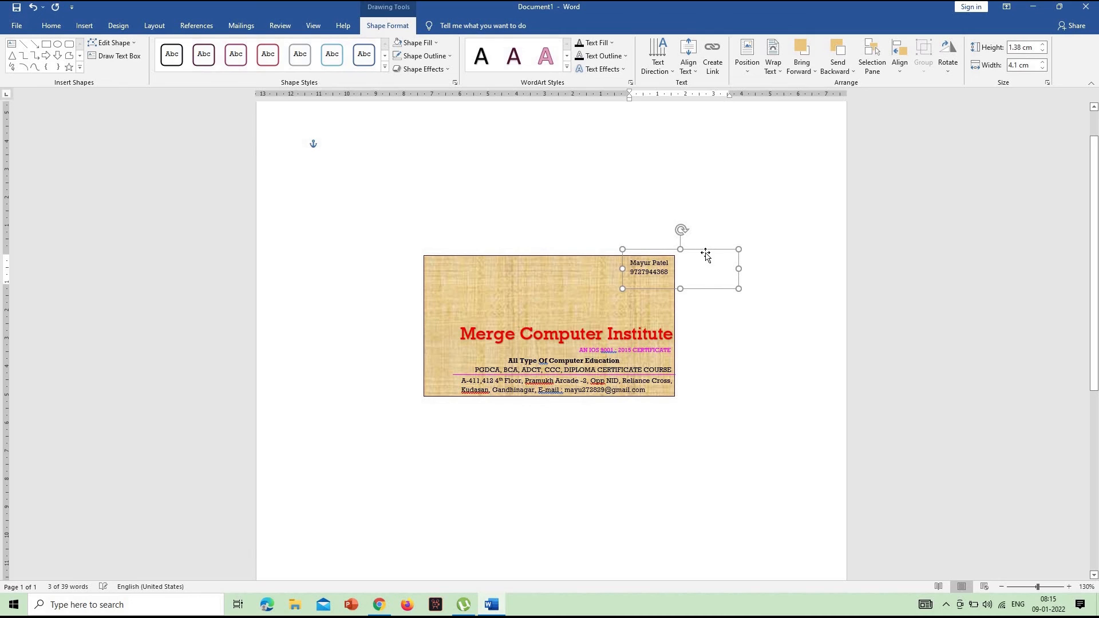
{"action": "left_click", "coordinate": [782, 235]}
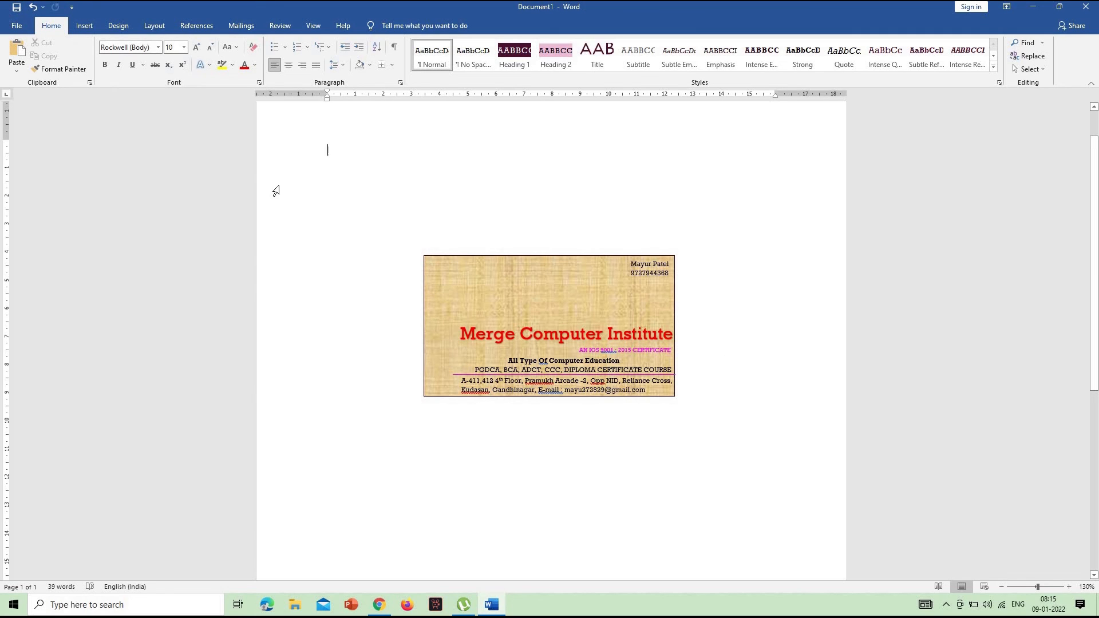
{"action": "left_click", "coordinate": [87, 26]}
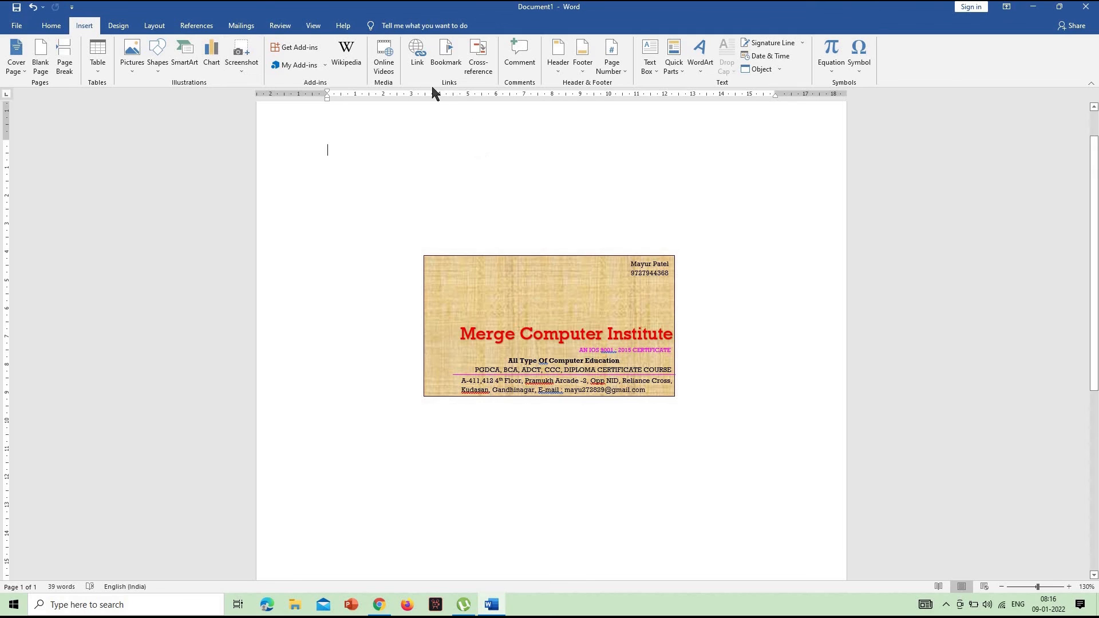
{"action": "left_click", "coordinate": [386, 63]}
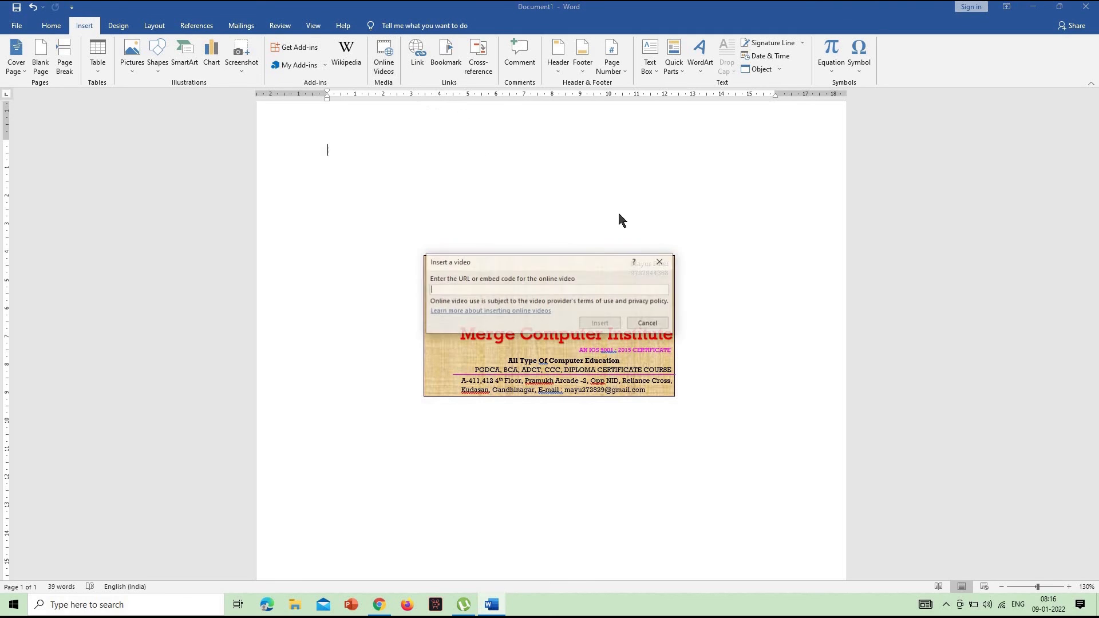
{"action": "left_click", "coordinate": [659, 261]}
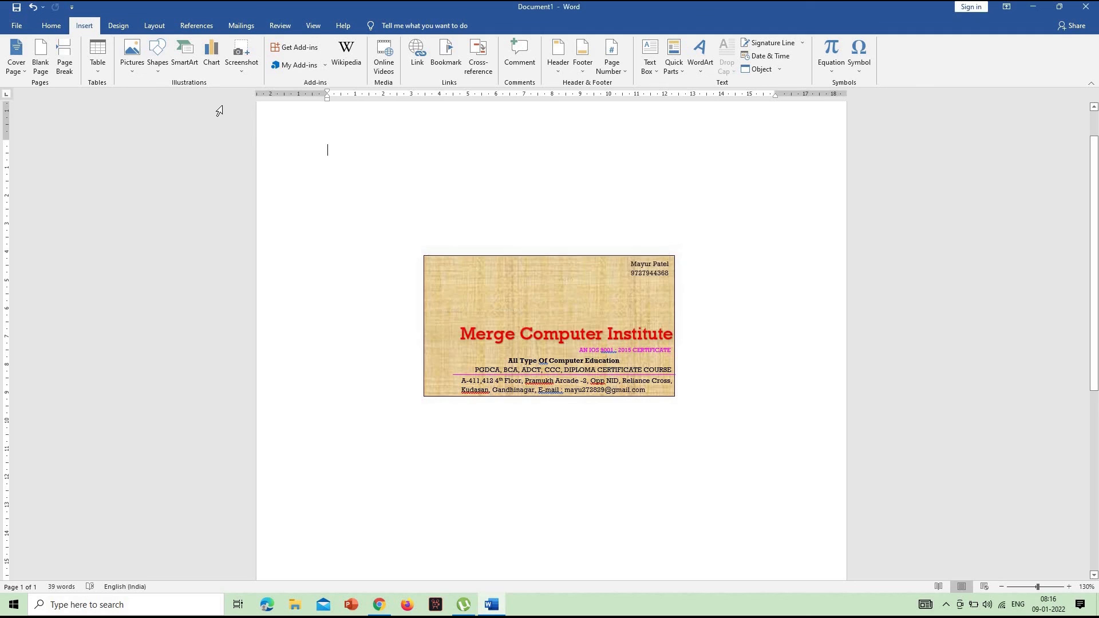
Open the online picture search and look up "computer" with Bing Image Search
{"action": "left_click", "coordinate": [132, 57]}
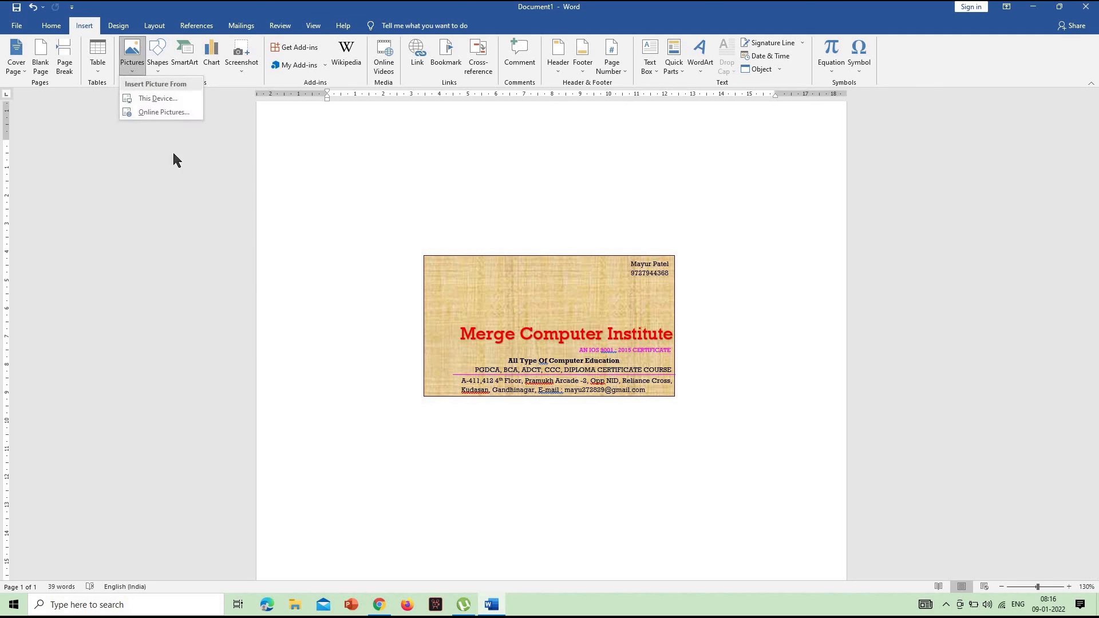
{"action": "left_click", "coordinate": [170, 113]}
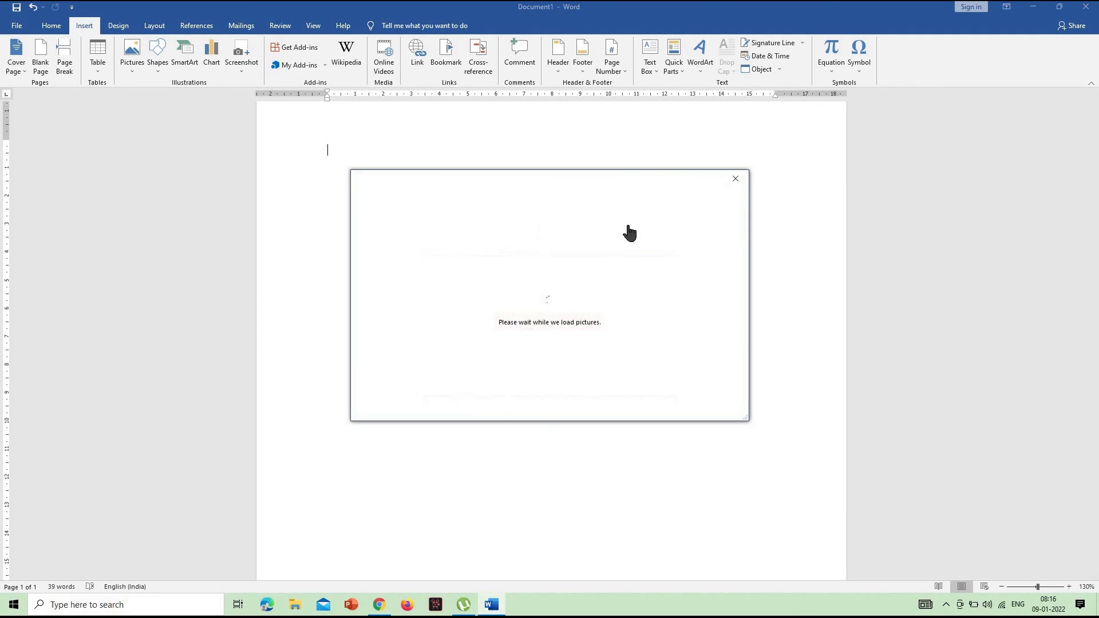
{"action": "left_click", "coordinate": [626, 233]}
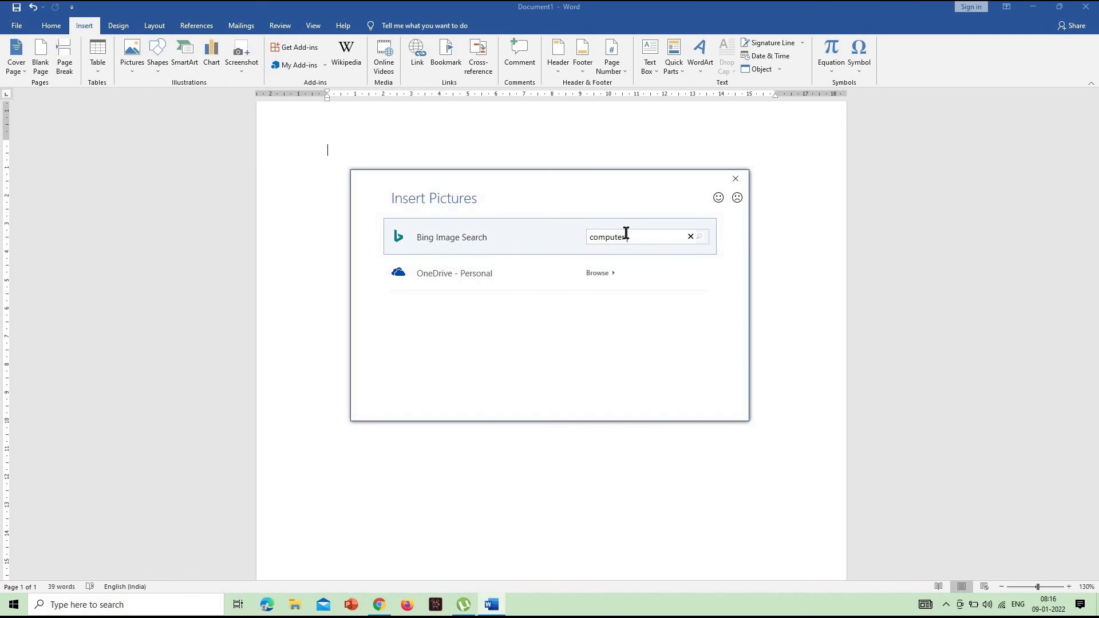
{"action": "type", "text": "computer"}
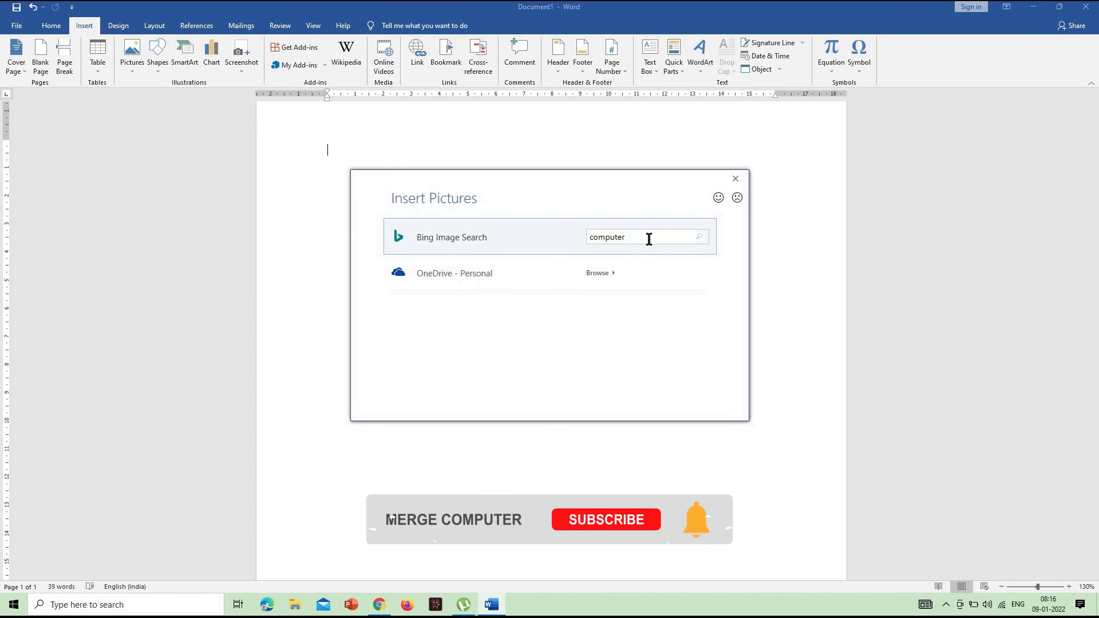
{"action": "key", "text": "Return"}
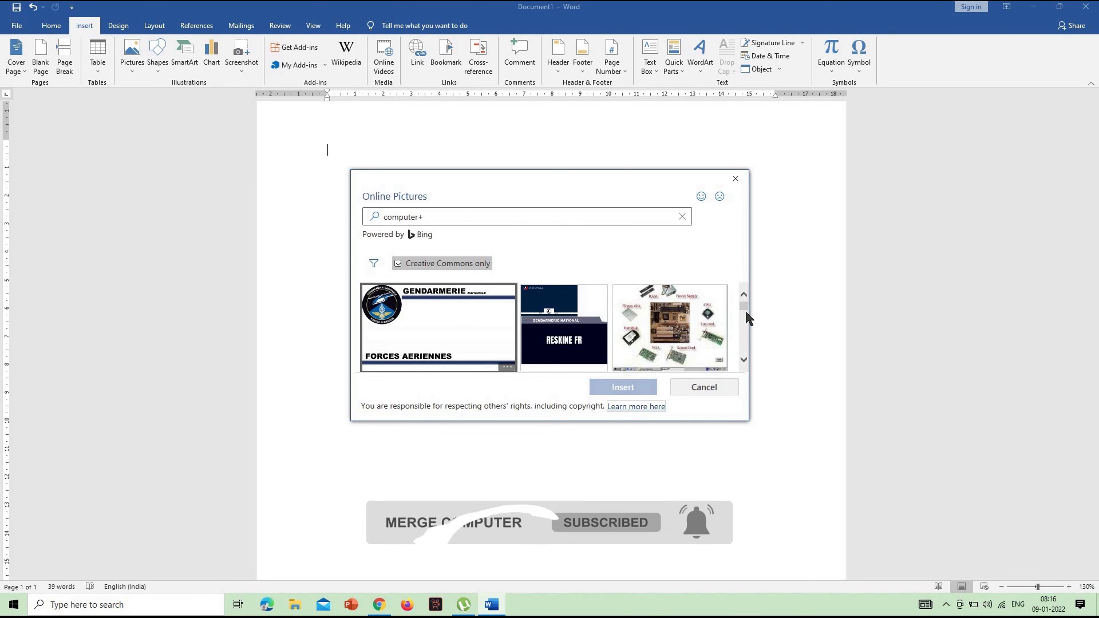
Browse the first picture results and rerun the search with the corrected term "computer"
{"action": "left_click_drag", "start_coordinate": [745, 313], "coordinate": [746, 365]}
{"action": "left_click", "coordinate": [462, 217]}
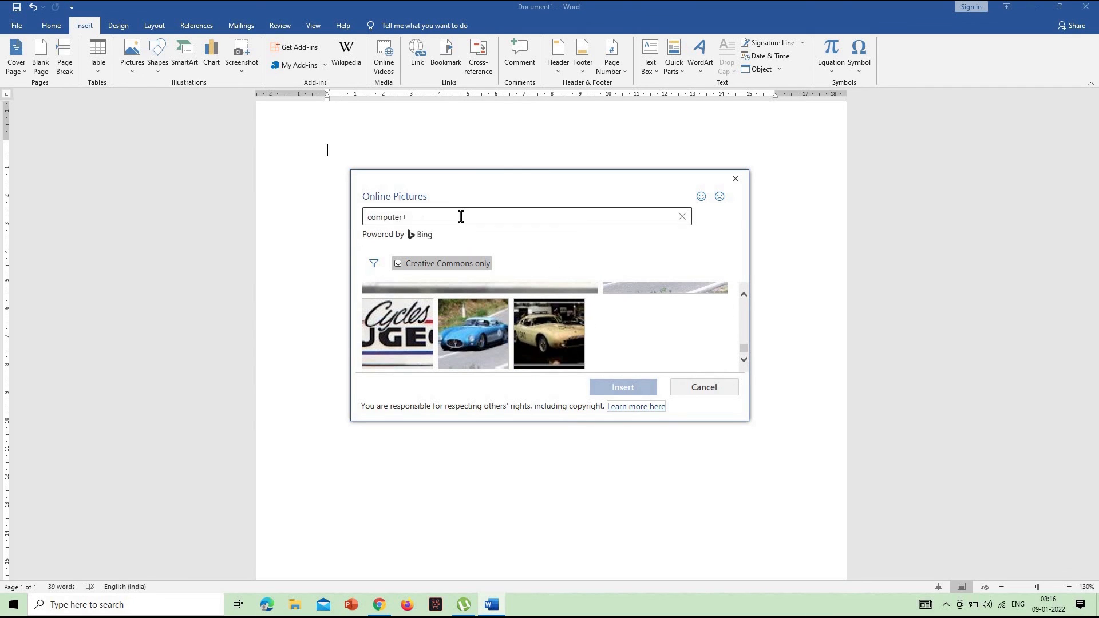
{"action": "double_click", "coordinate": [458, 216]}
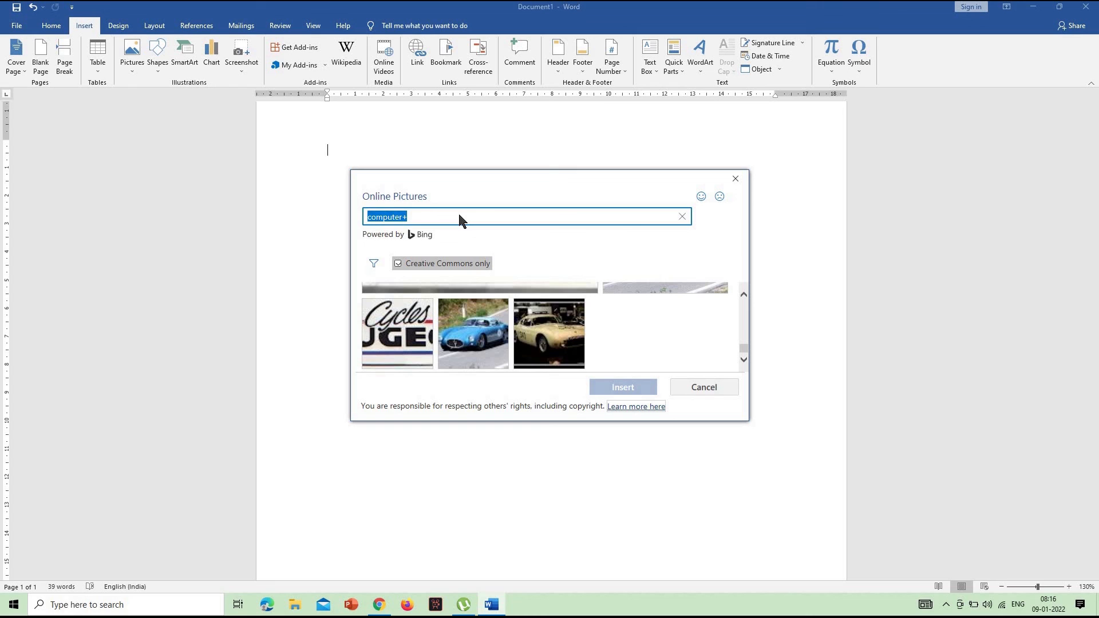
{"action": "type", "text": "computer"}
{"action": "key", "text": "Return"}
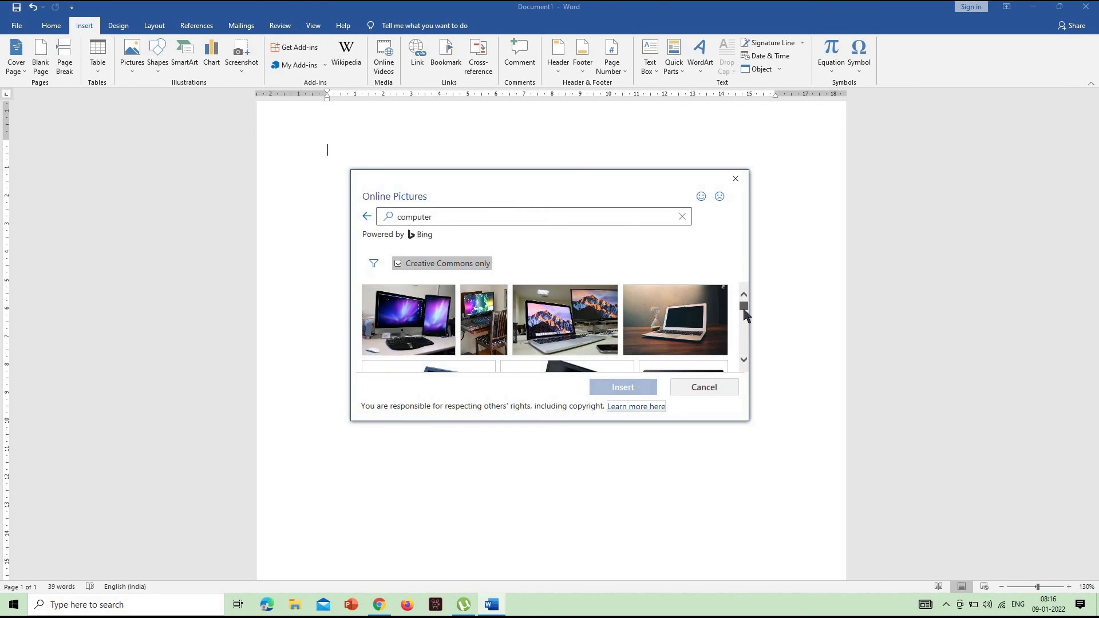
Find the clip art of a desktop computer with a green and blue keyboard in the results and insert it into the document
{"action": "scroll", "coordinate": [746, 318], "scroll_direction": "down", "scroll_amount": 3}
{"action": "scroll", "coordinate": [747, 338], "scroll_direction": "down", "scroll_amount": 5}
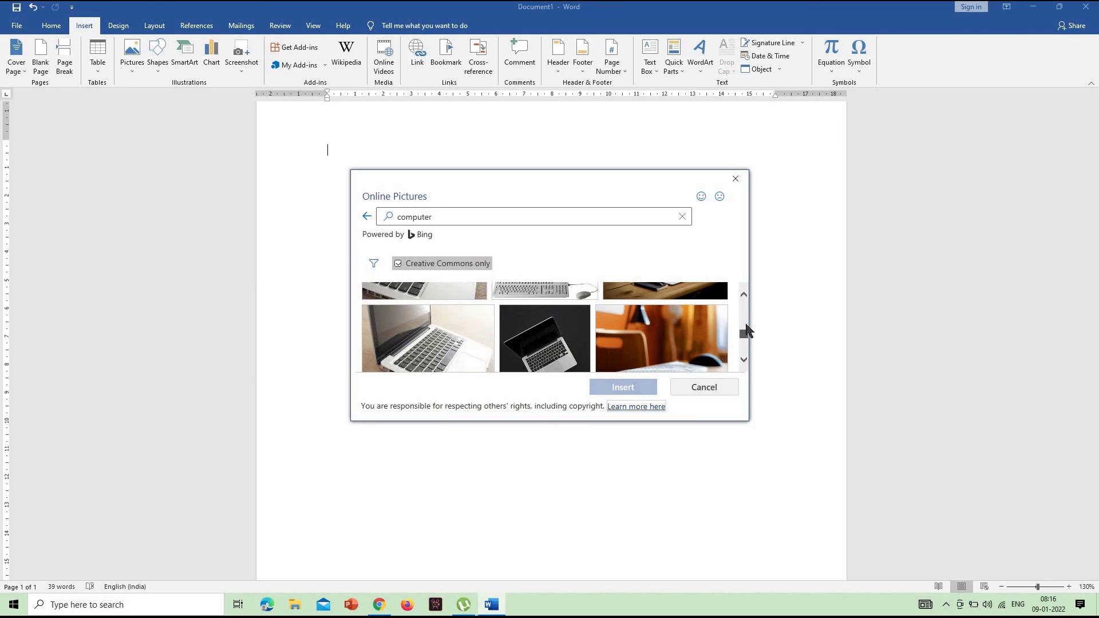
{"action": "left_click_drag", "start_coordinate": [747, 332], "coordinate": [746, 342]}
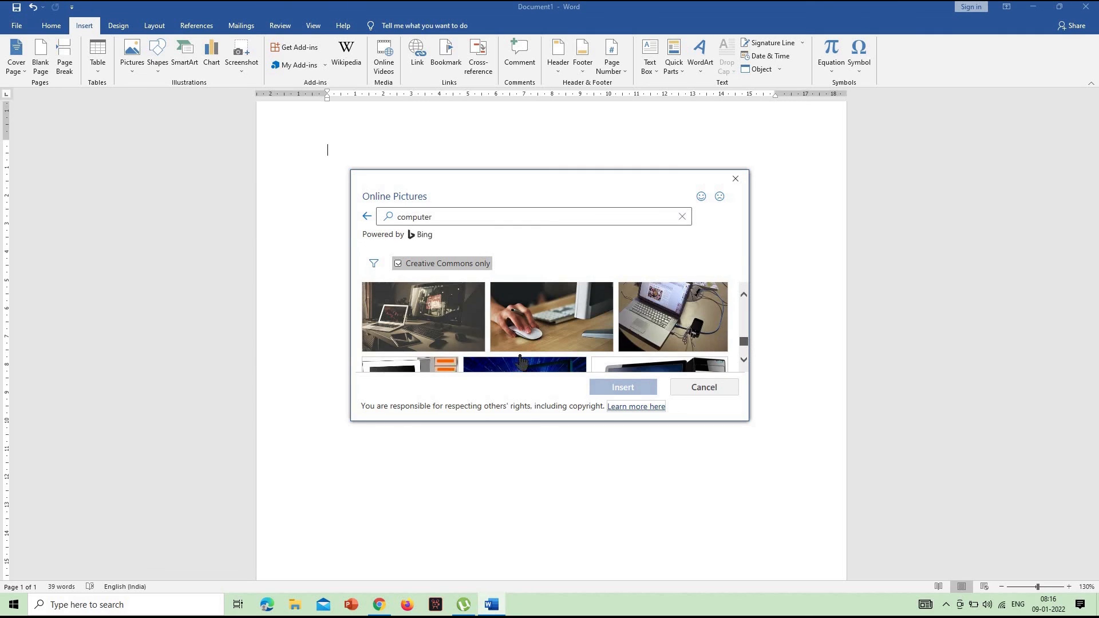
{"action": "scroll", "coordinate": [518, 356], "scroll_direction": "up", "scroll_amount": 2}
{"action": "scroll", "coordinate": [495, 328], "scroll_direction": "down", "scroll_amount": 1}
{"action": "scroll", "coordinate": [497, 334], "scroll_direction": "down", "scroll_amount": 3}
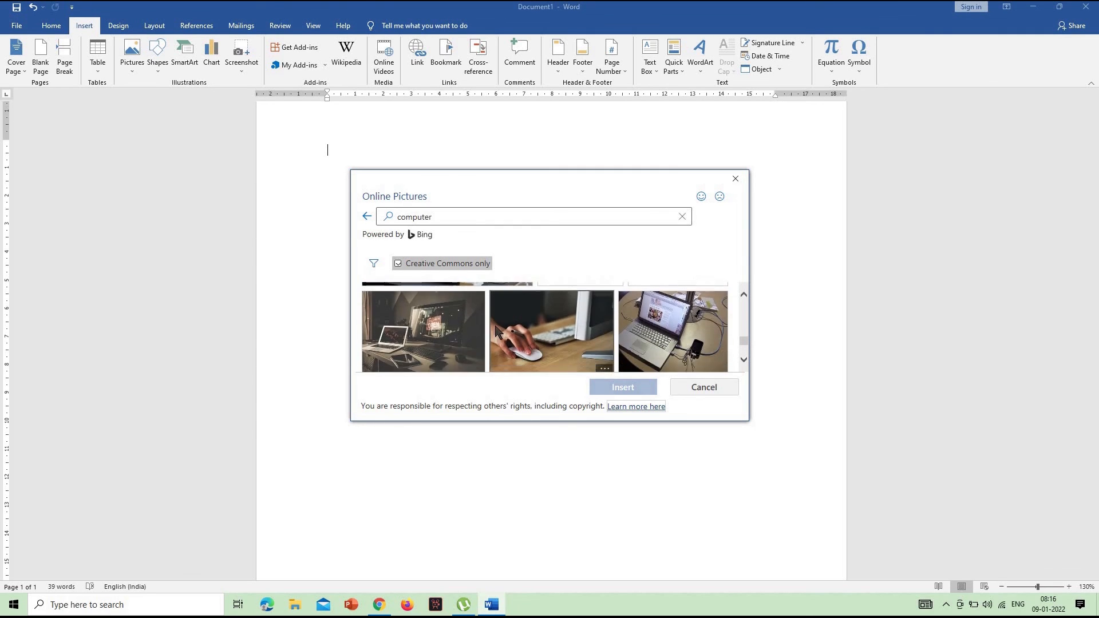
{"action": "scroll", "coordinate": [418, 322], "scroll_direction": "up", "scroll_amount": 1}
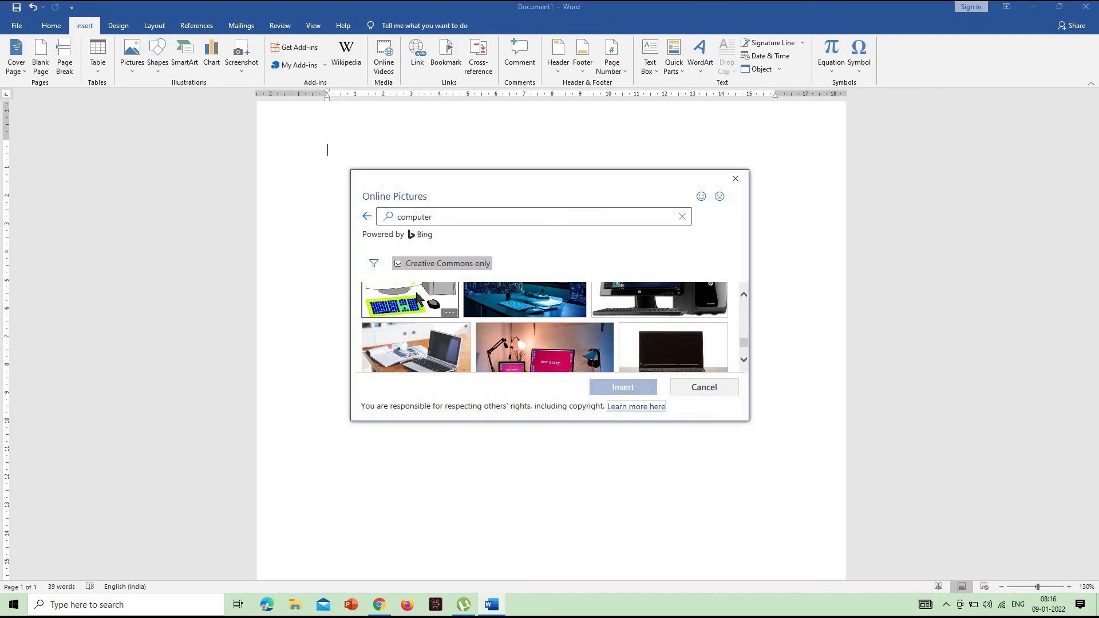
{"action": "left_click", "coordinate": [420, 299]}
{"action": "left_click", "coordinate": [629, 388]}
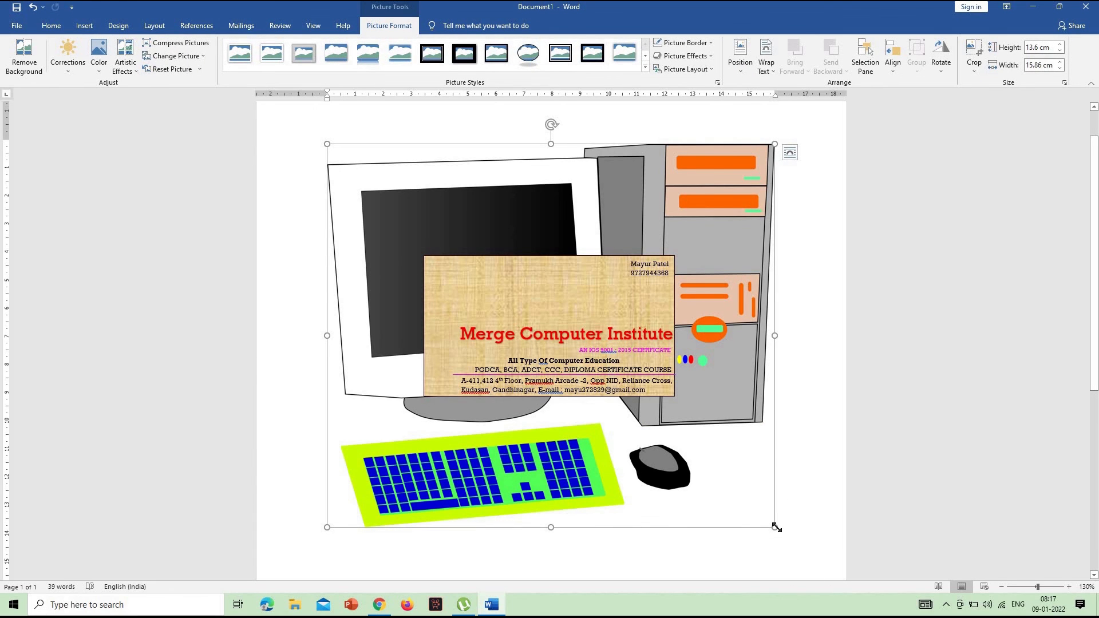
Shrink the computer picture to about 2.54 cm high by 2.96 cm wide and set its text wrapping to In Front of Text
{"action": "left_click_drag", "start_coordinate": [748, 503], "coordinate": [411, 216]}
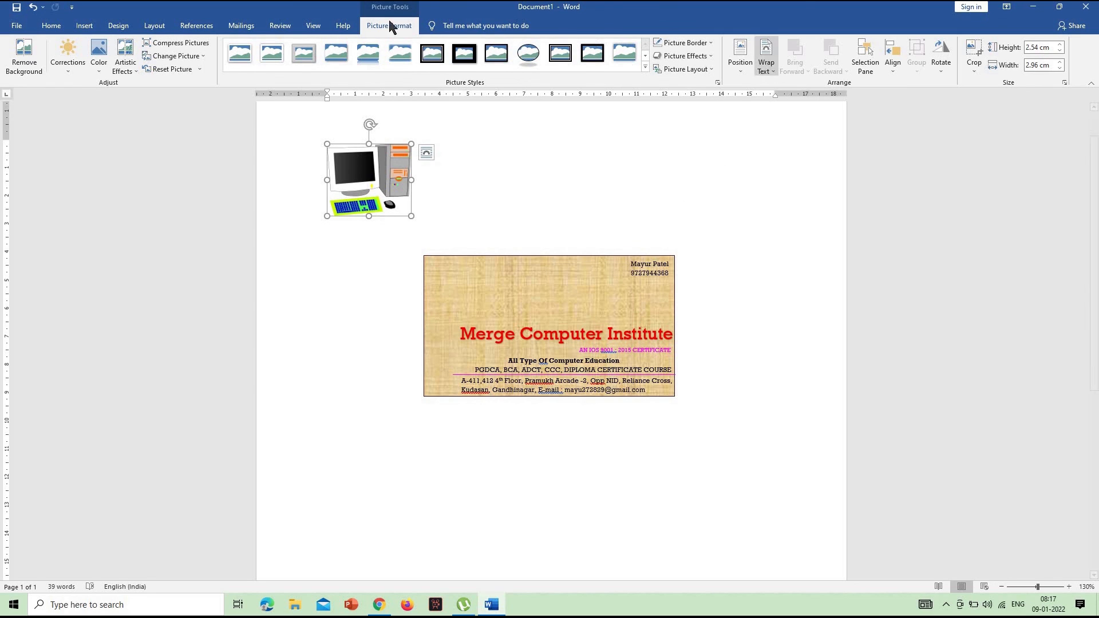
{"action": "left_click", "coordinate": [770, 68]}
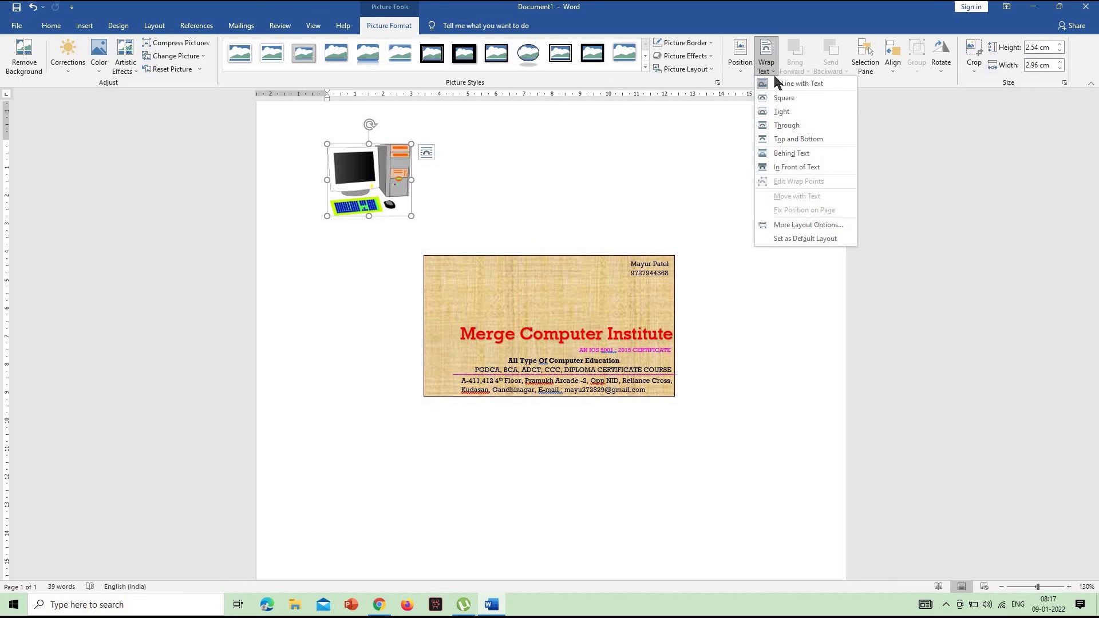
{"action": "left_click", "coordinate": [793, 170]}
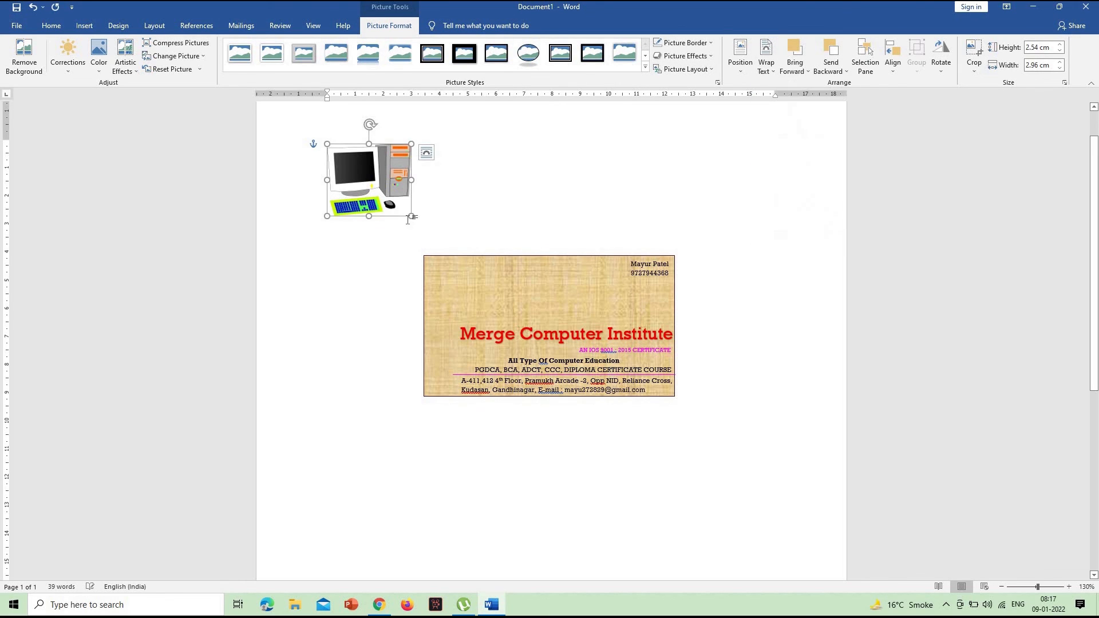
Reduce the computer picture to about 0.65 by 0.76 cm and place it in the card's upper-left corner
{"action": "left_click_drag", "start_coordinate": [365, 190], "coordinate": [349, 162]}
{"action": "left_click_drag", "start_coordinate": [442, 251], "coordinate": [441, 272]}
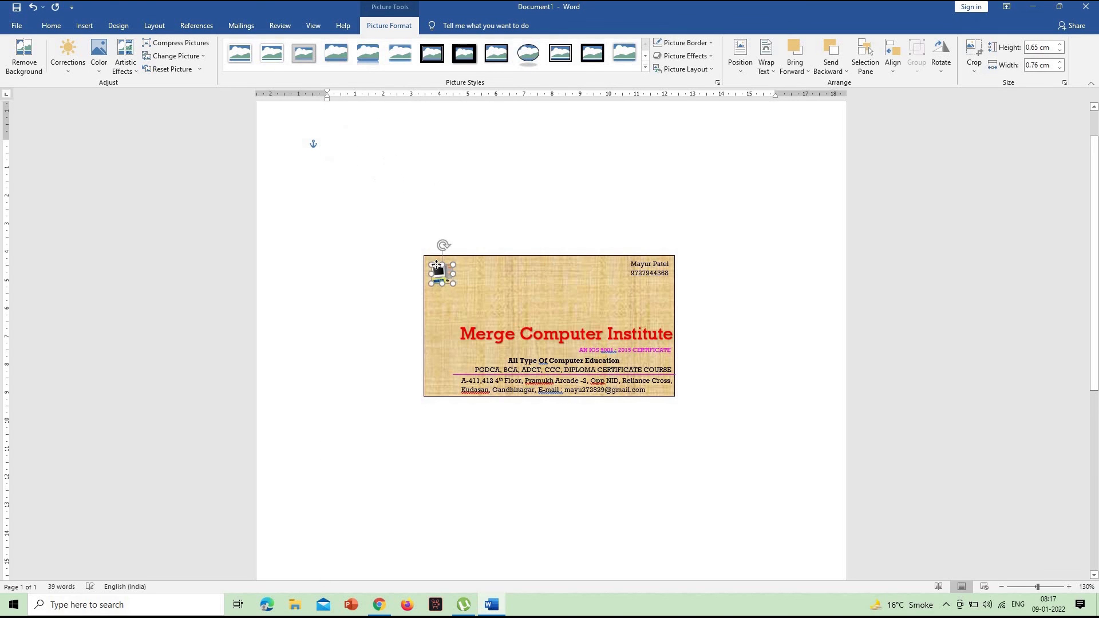
{"action": "left_click", "coordinate": [802, 320]}
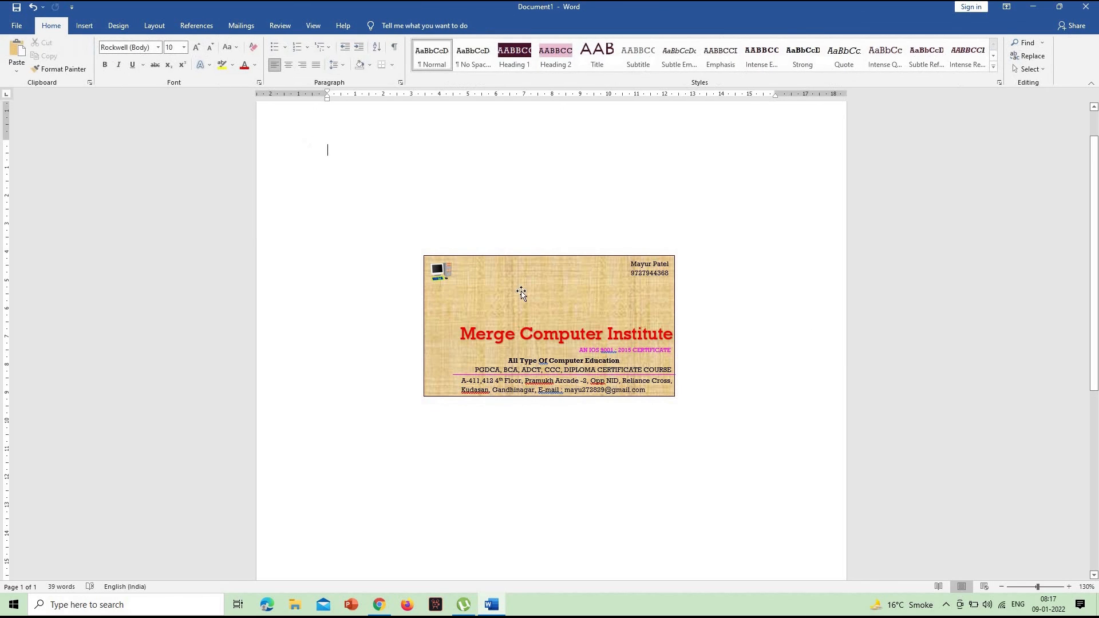
Enlarge the computer picture slightly from its lower-right corner, keeping its upper-left corner in place on the card
{"action": "left_click", "coordinate": [453, 283]}
{"action": "left_click_drag", "start_coordinate": [455, 288], "coordinate": [466, 297]}
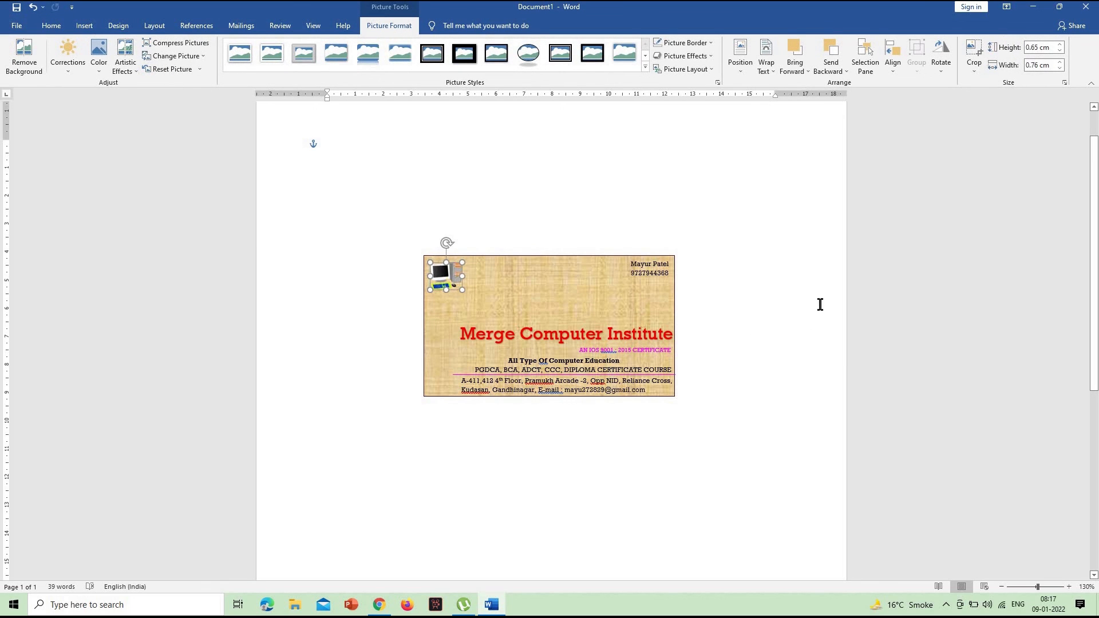
{"action": "left_click", "coordinate": [782, 299]}
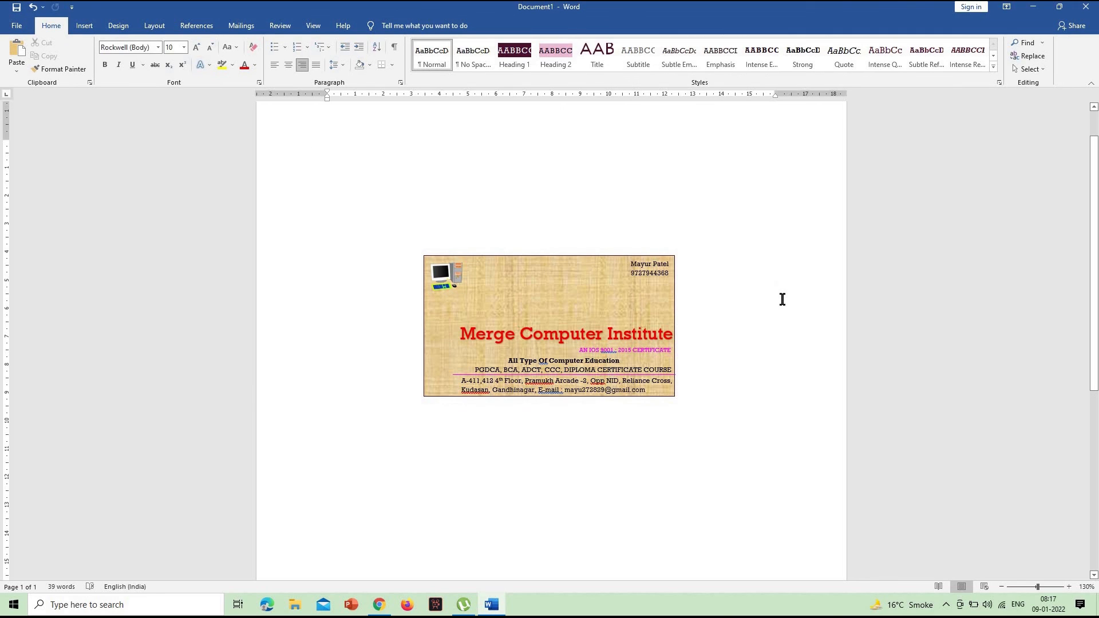